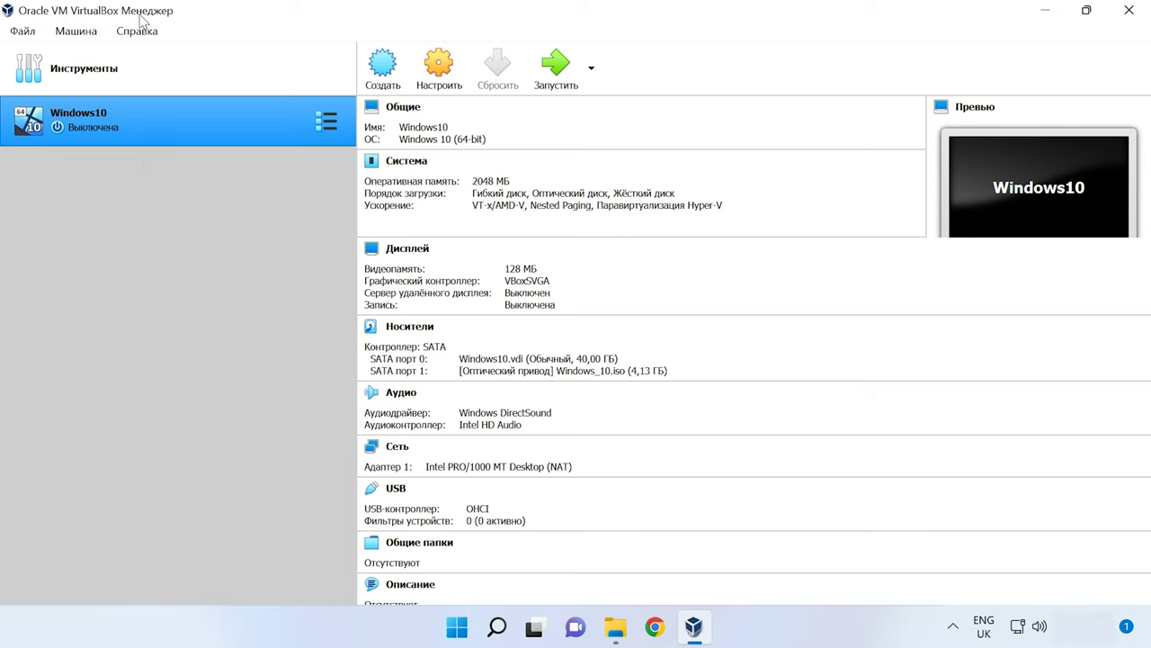
Start a new virtual machine named Win10 with type Microsoft Windows, version Windows 10 (64-bit), and its machine folder on drive F:
{"action": "left_click", "coordinate": [79, 36]}
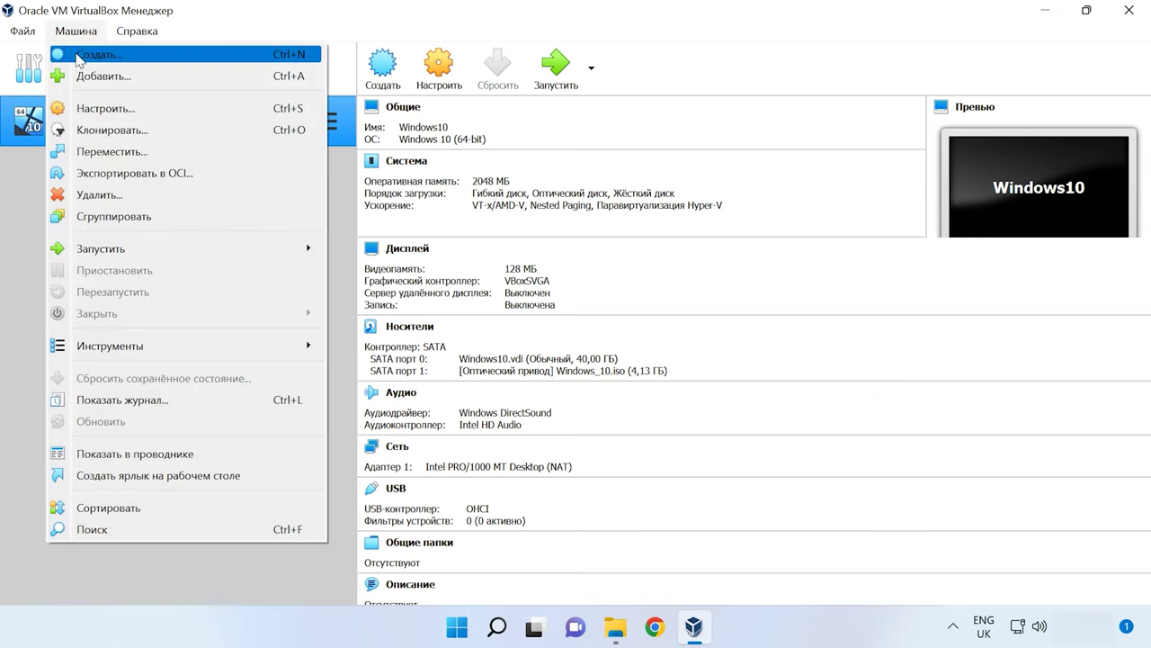
{"action": "left_click", "coordinate": [99, 56]}
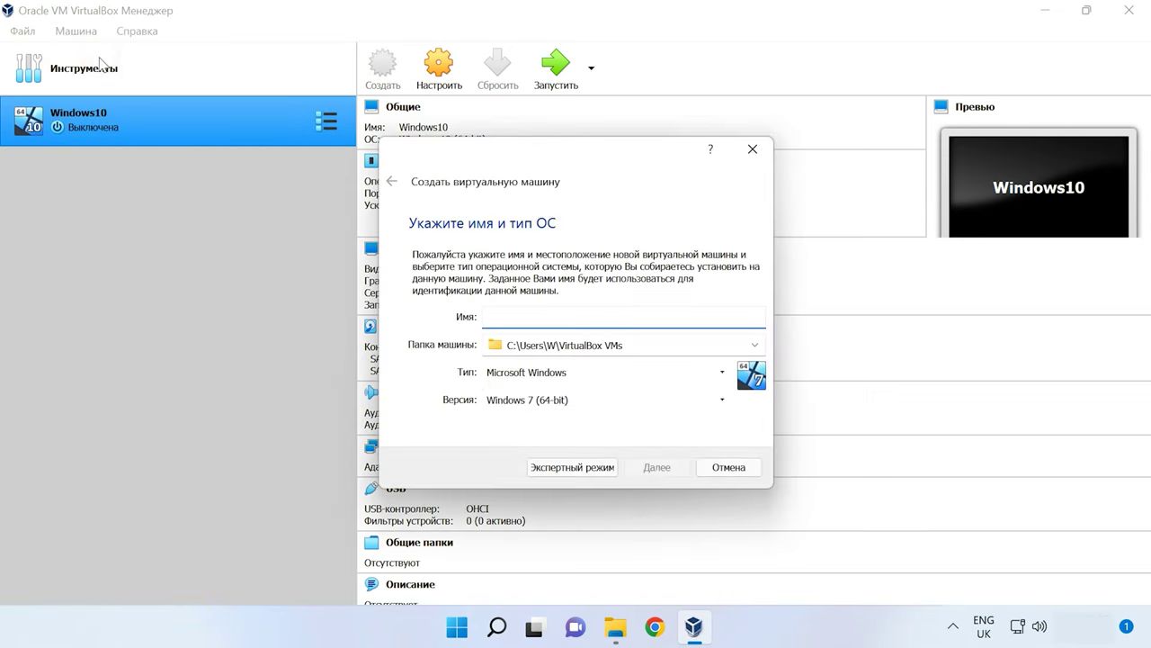
{"action": "type", "text": "Win10"}
{"action": "left_click", "coordinate": [654, 372]}
{"action": "left_click", "coordinate": [654, 372]}
{"action": "left_click", "coordinate": [617, 404]}
{"action": "left_click", "coordinate": [617, 404]}
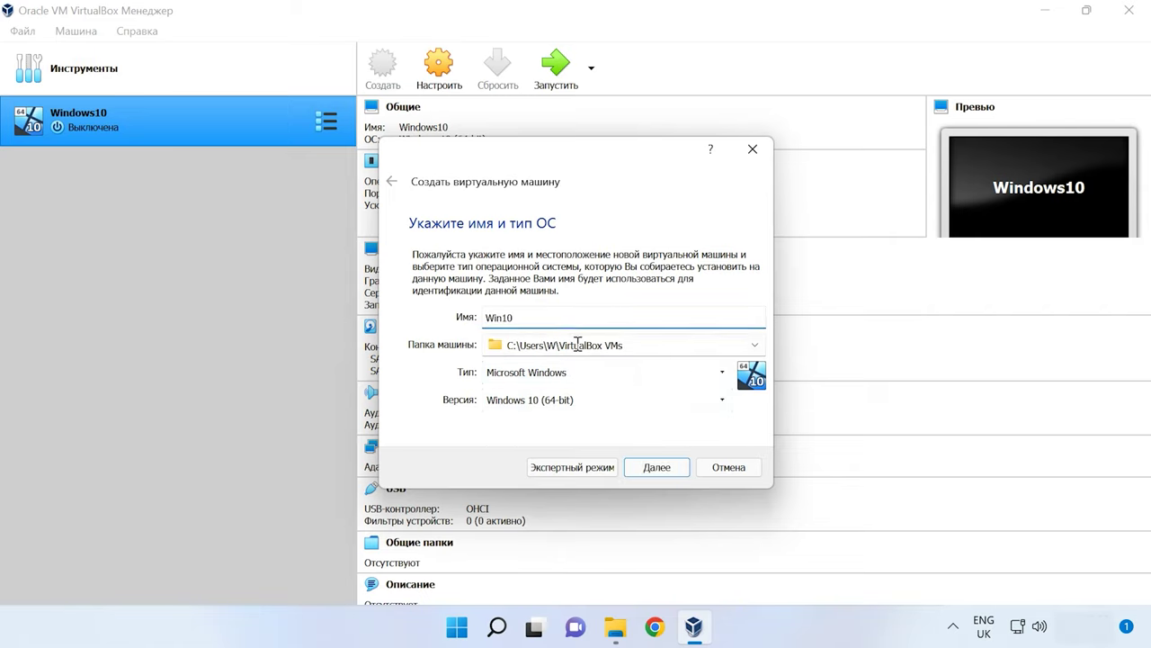
{"action": "mouse_move", "coordinate": [489, 345]}
{"action": "left_mouse_down"}
{"action": "mouse_move", "coordinate": [508, 345]}
{"action": "mouse_move", "coordinate": [489, 346]}
{"action": "left_mouse_up"}
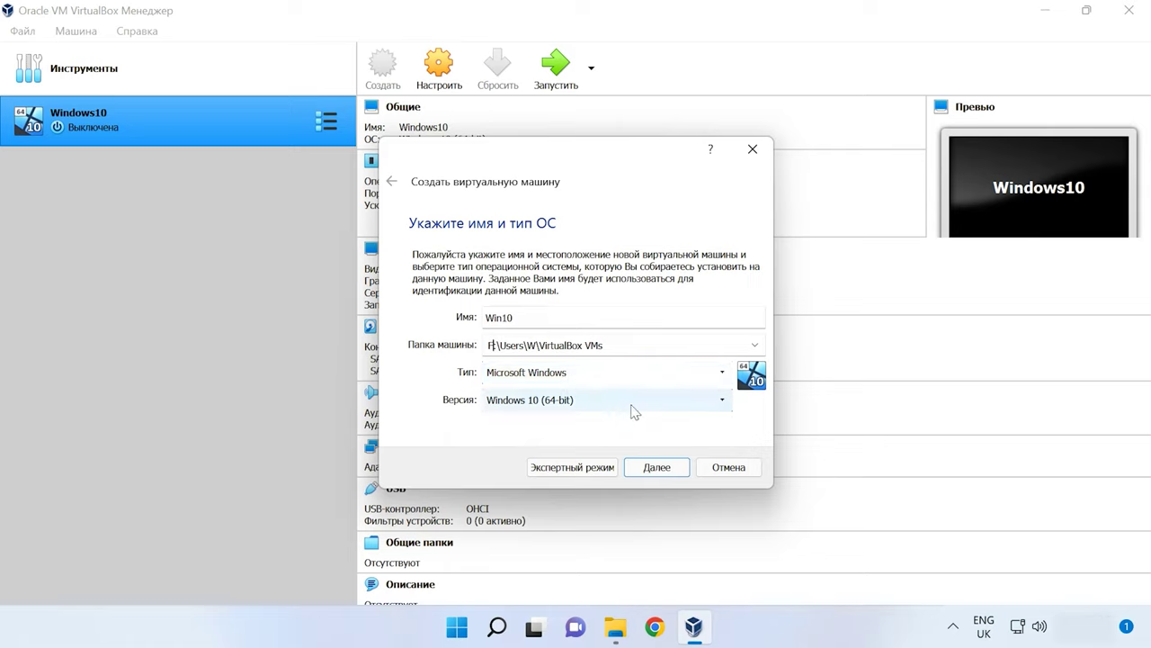
{"action": "left_click", "coordinate": [656, 467]}
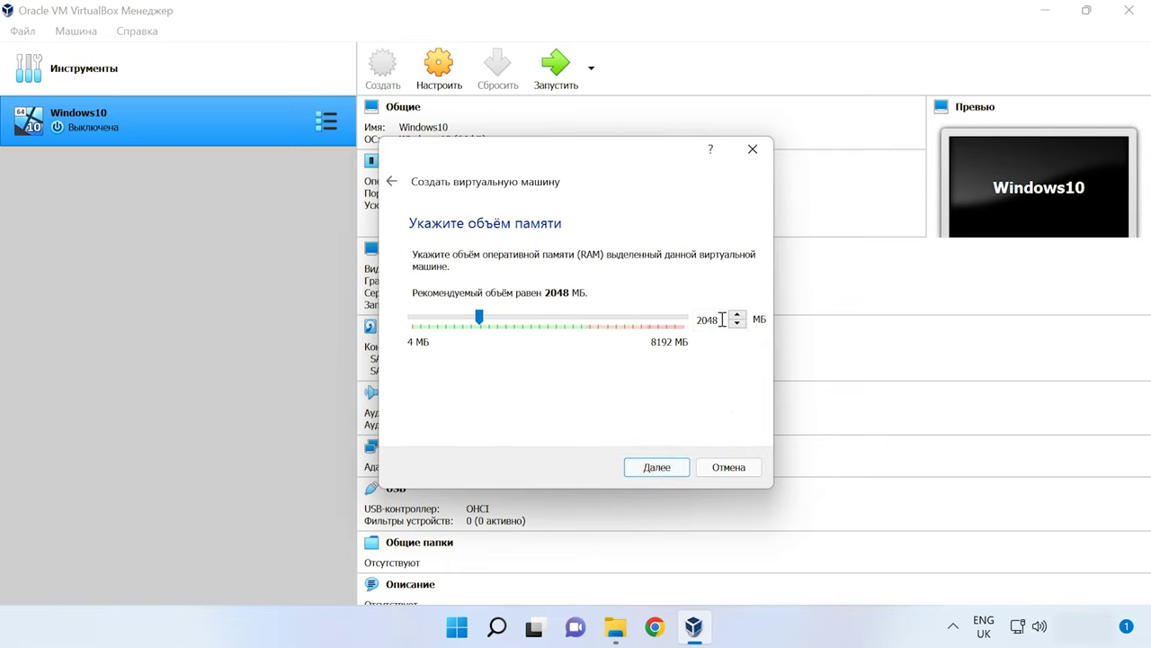
Set the new machine's RAM to 4096 MB and continue to the hard disk options
{"action": "left_click_drag", "start_coordinate": [723, 321], "coordinate": [661, 328]}
{"action": "type", "text": "4096"}
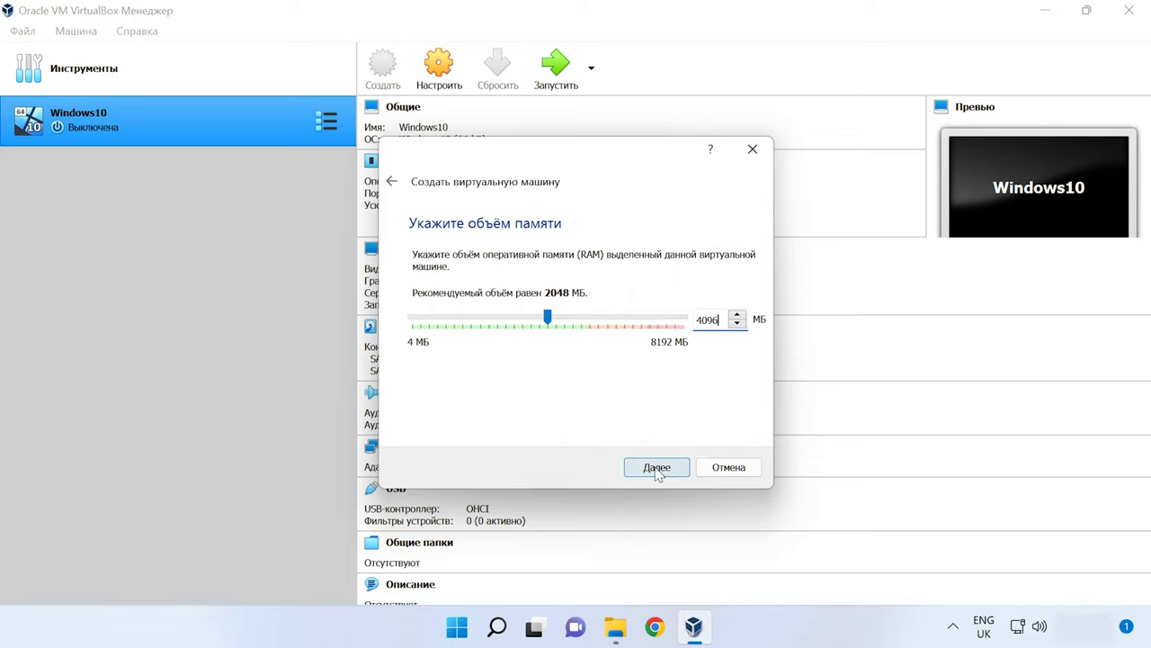
{"action": "left_click", "coordinate": [656, 467]}
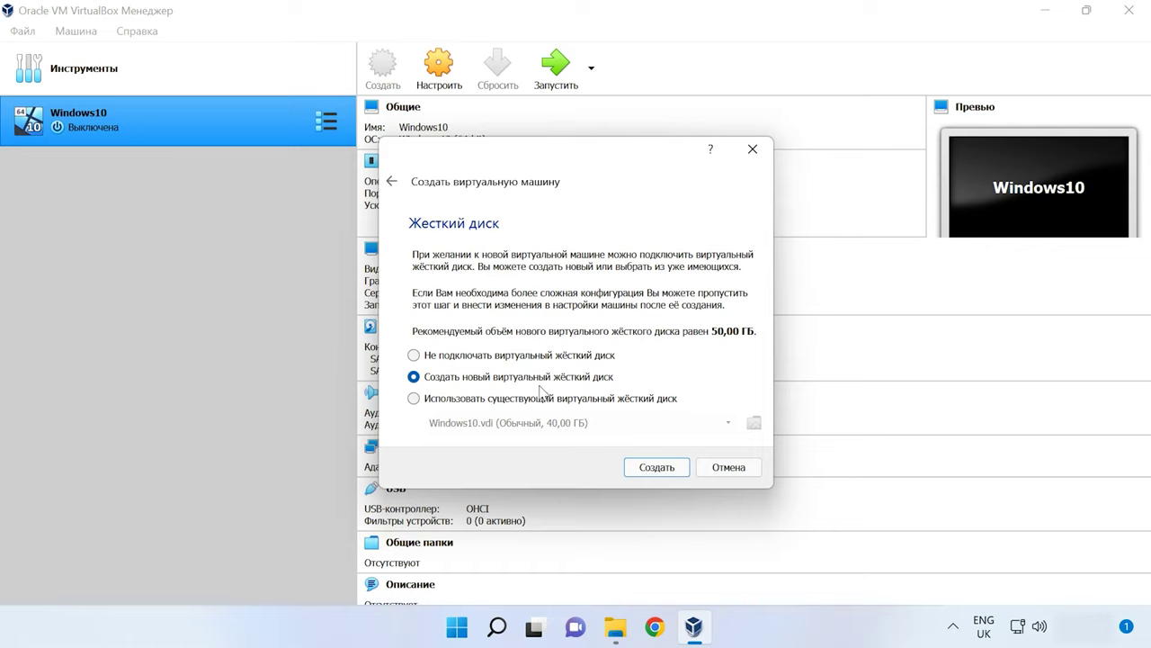
Choose to create a new virtual hard disk of type VDI (VirtualBox Disk Image) with dynamic storage
{"action": "left_click", "coordinate": [657, 468]}
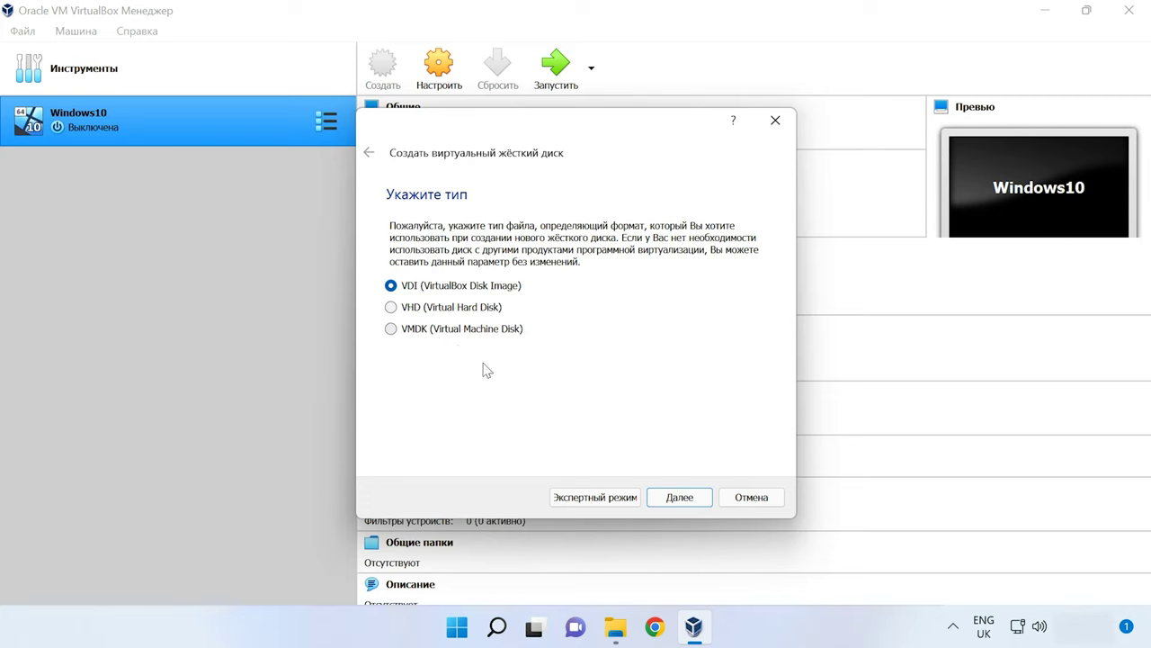
{"action": "left_click", "coordinate": [592, 500]}
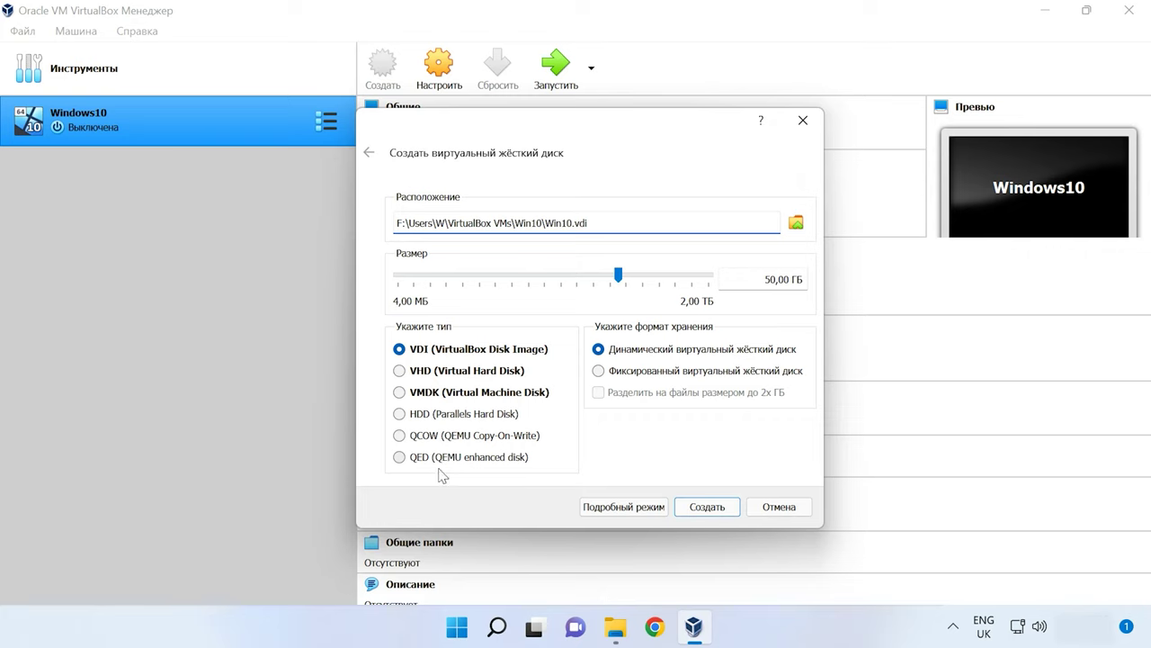
{"action": "left_click", "coordinate": [627, 509]}
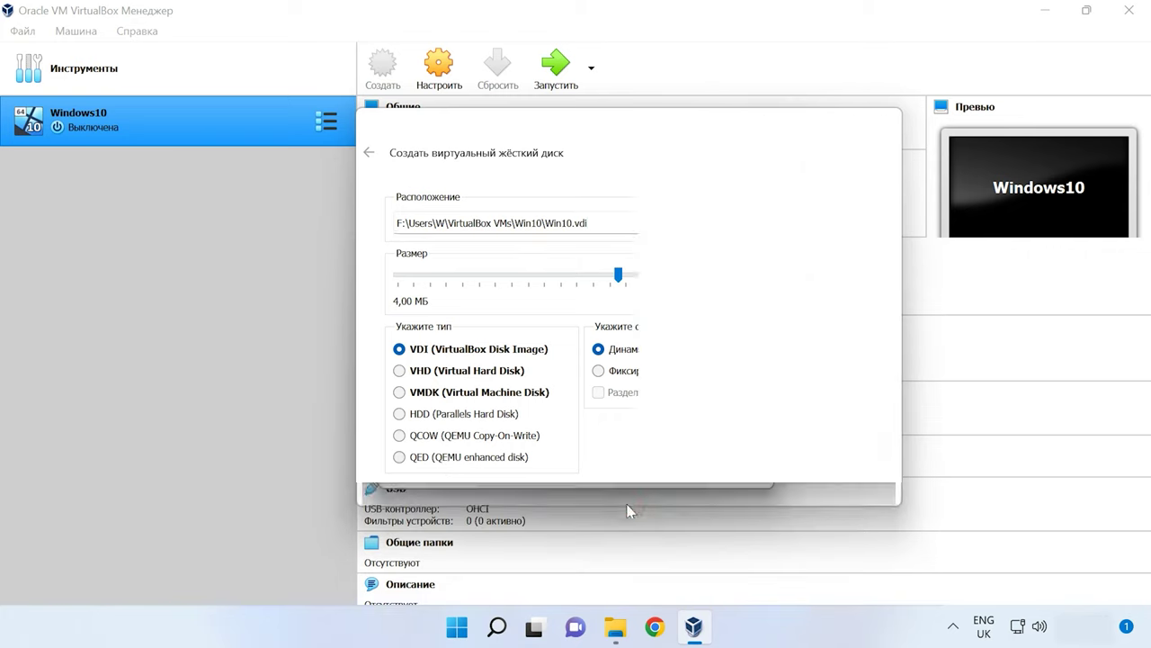
{"action": "left_click", "coordinate": [791, 489]}
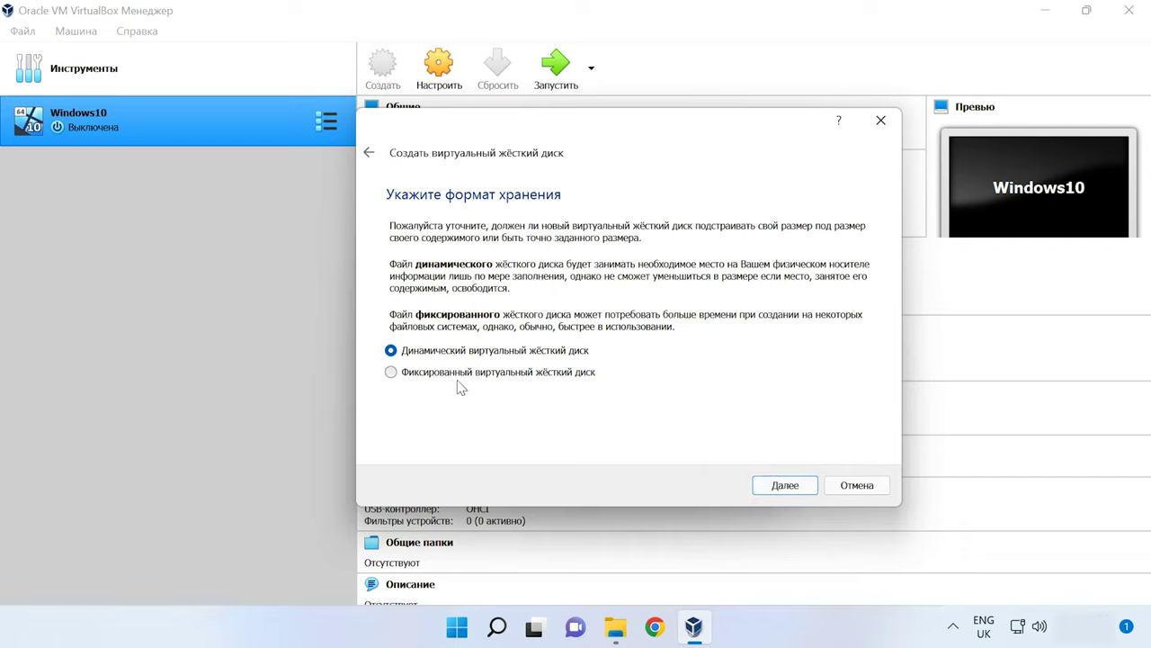
{"action": "left_click", "coordinate": [789, 492]}
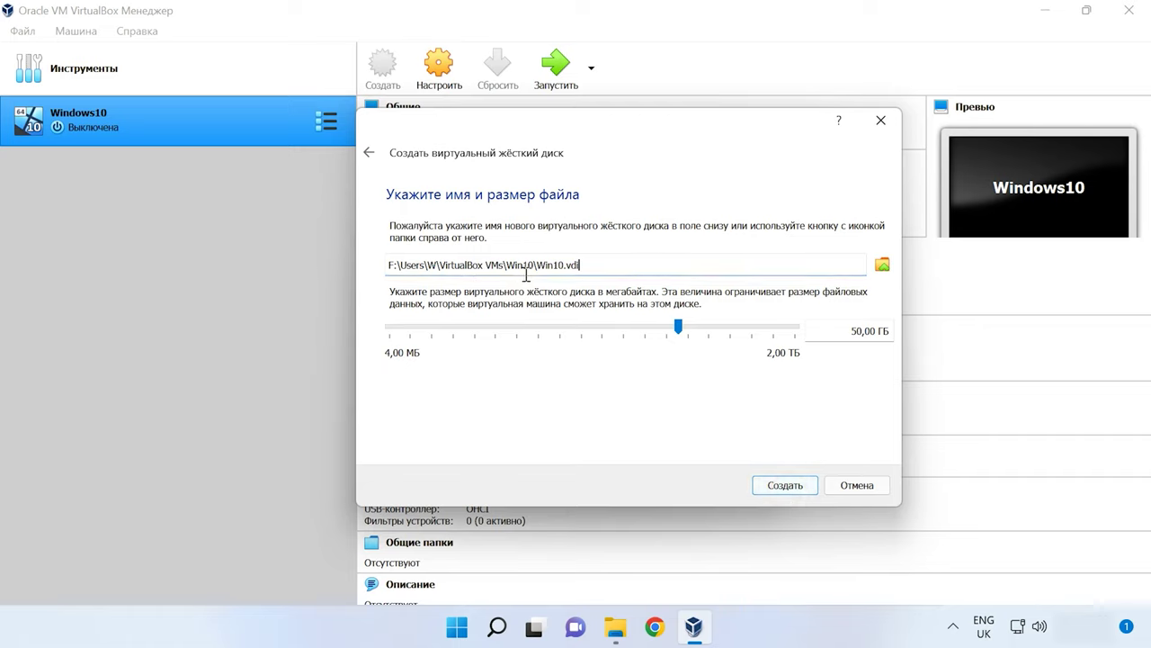
Set the virtual hard disk size to 40 GB and create the disk
{"action": "double_click", "coordinate": [852, 330]}
{"action": "type", "text": "40"}
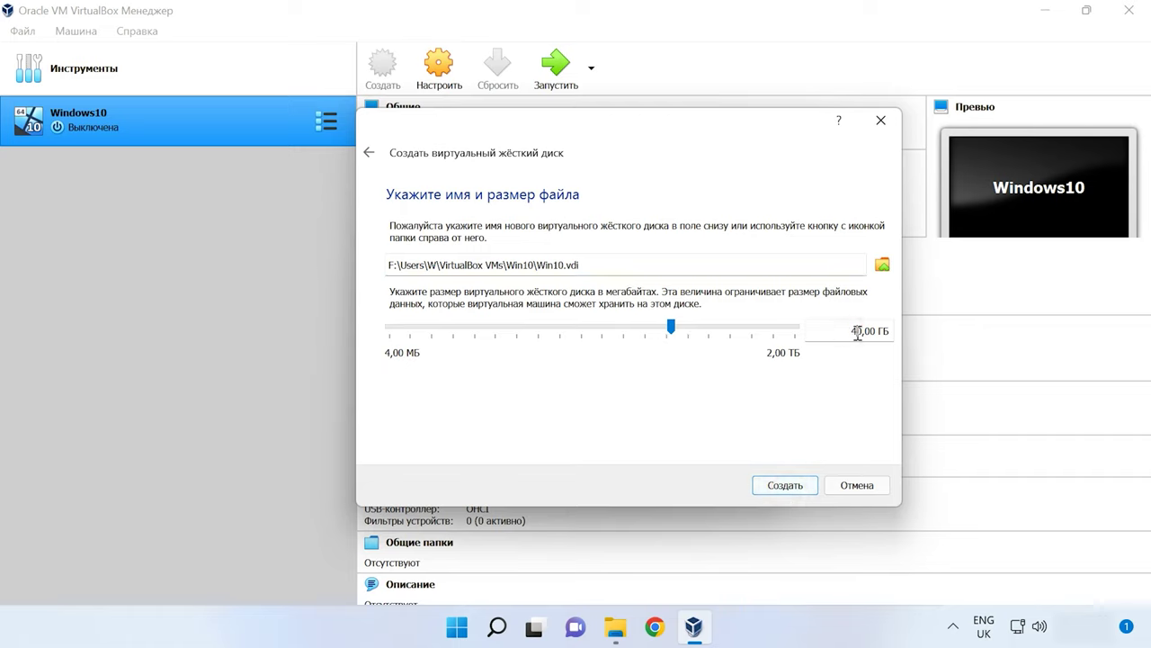
{"action": "left_click", "coordinate": [785, 491]}
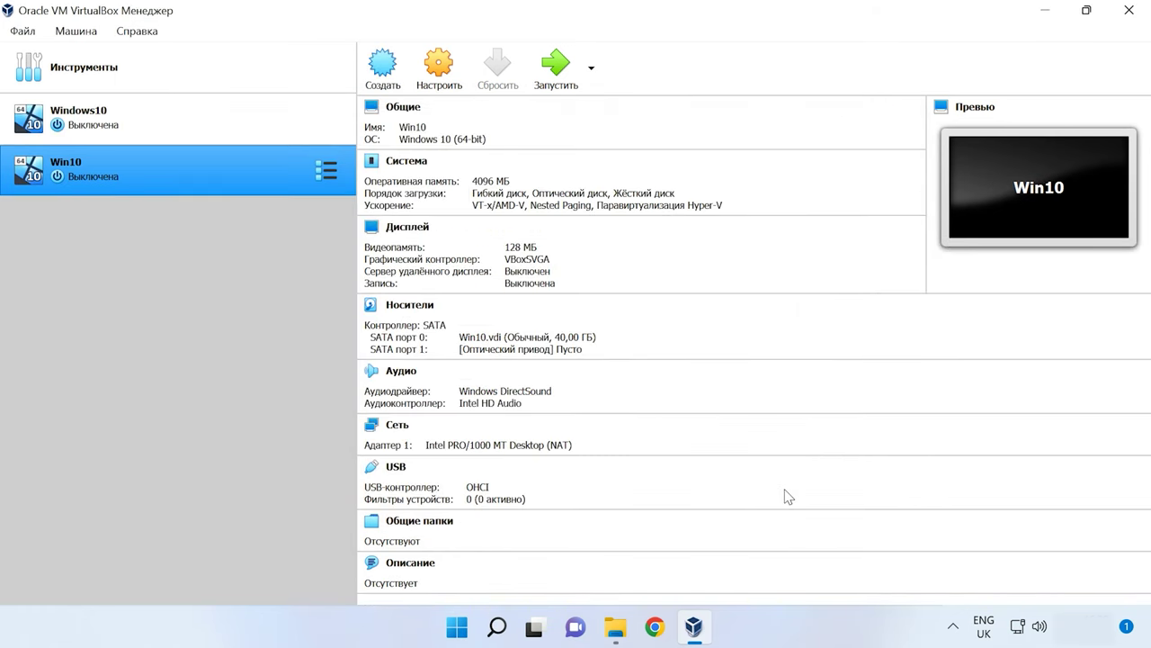
Open the Win10 machine's system settings and set its number of processors to 2
{"action": "right_click", "coordinate": [265, 171]}
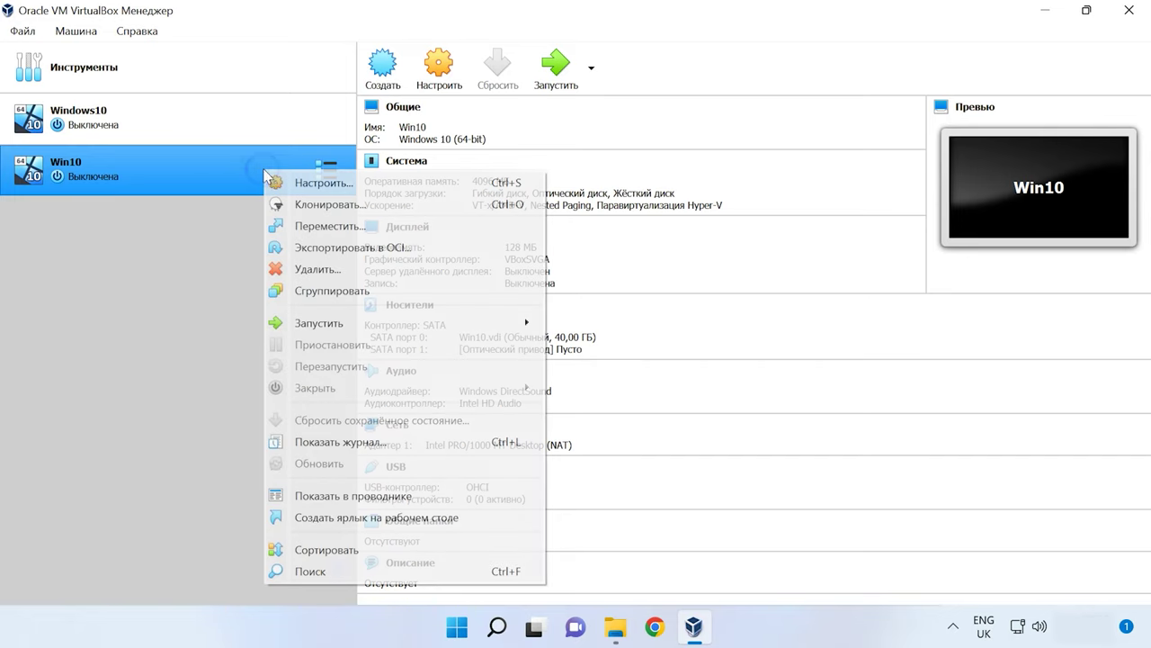
{"action": "left_click", "coordinate": [347, 183]}
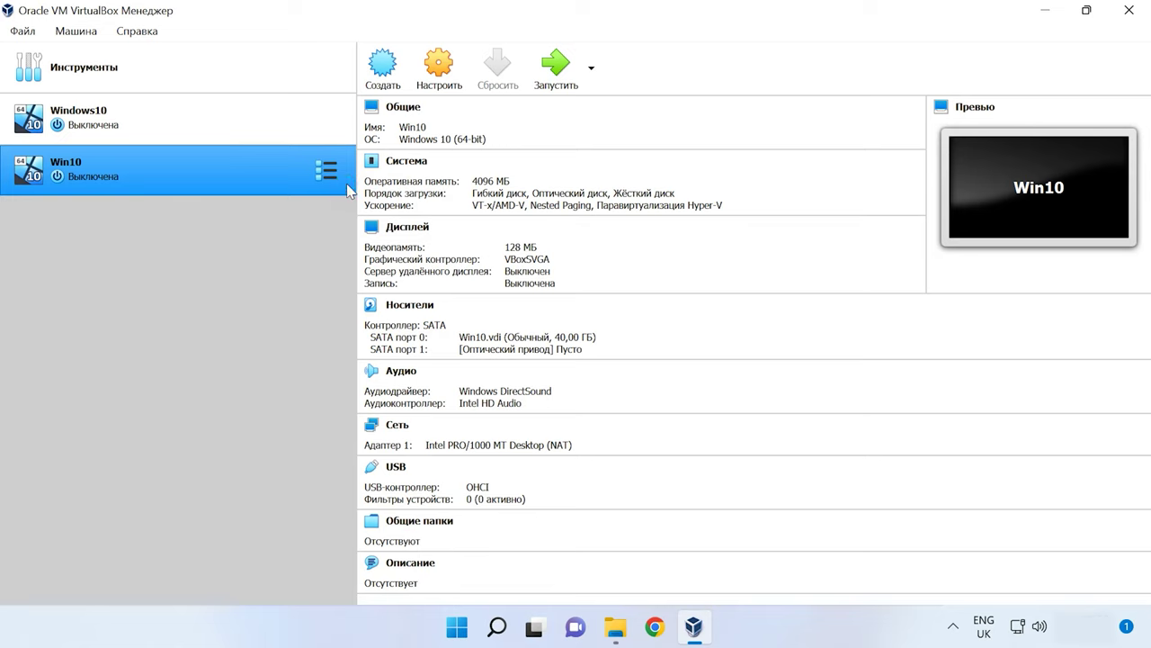
{"action": "left_click", "coordinate": [277, 105]}
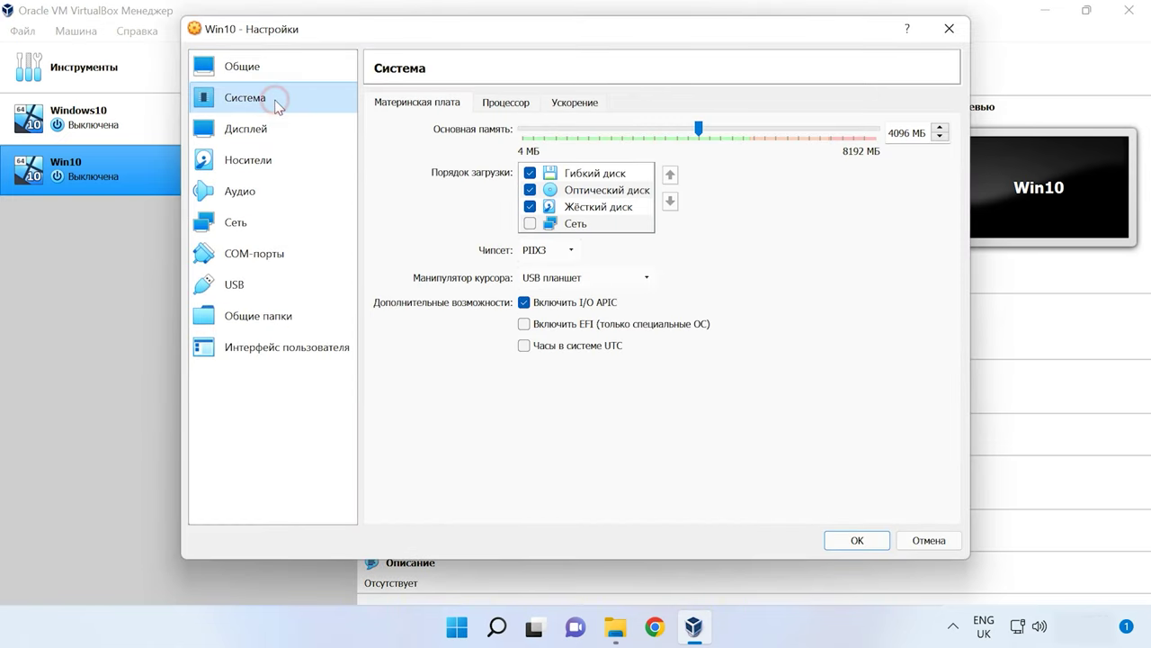
{"action": "left_click", "coordinate": [511, 102]}
{"action": "left_click", "coordinate": [941, 129]}
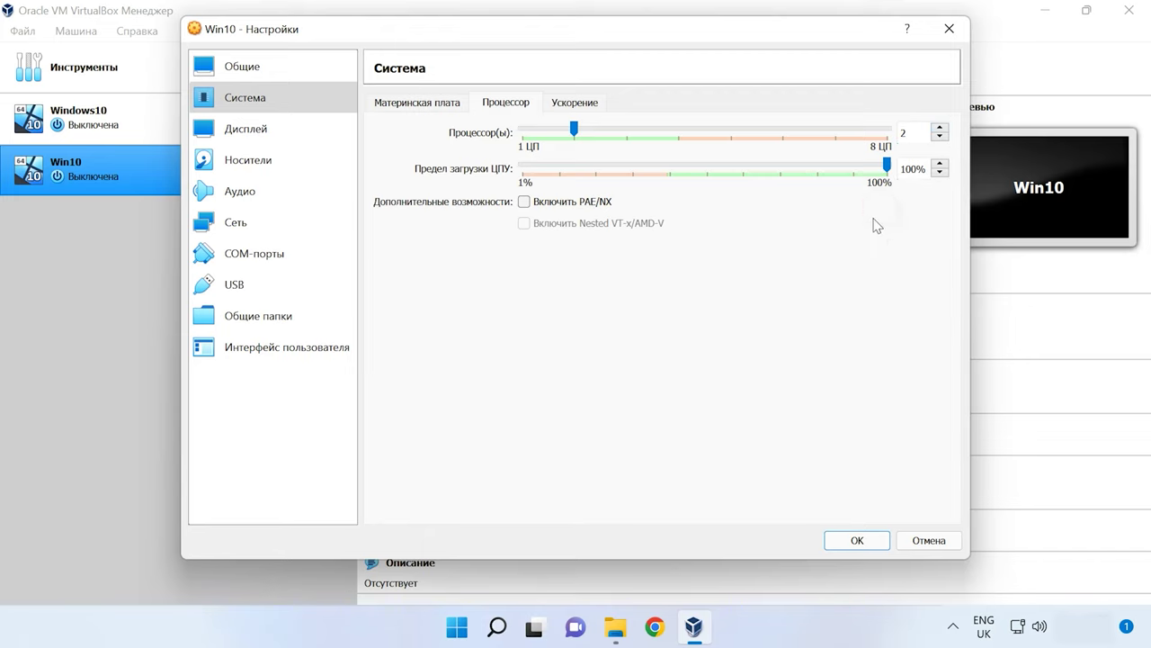
Load Windows_10_EN.iso from Local Disk (D:) into the Win10 machine's empty optical drive and save the settings
{"action": "left_click", "coordinate": [270, 162]}
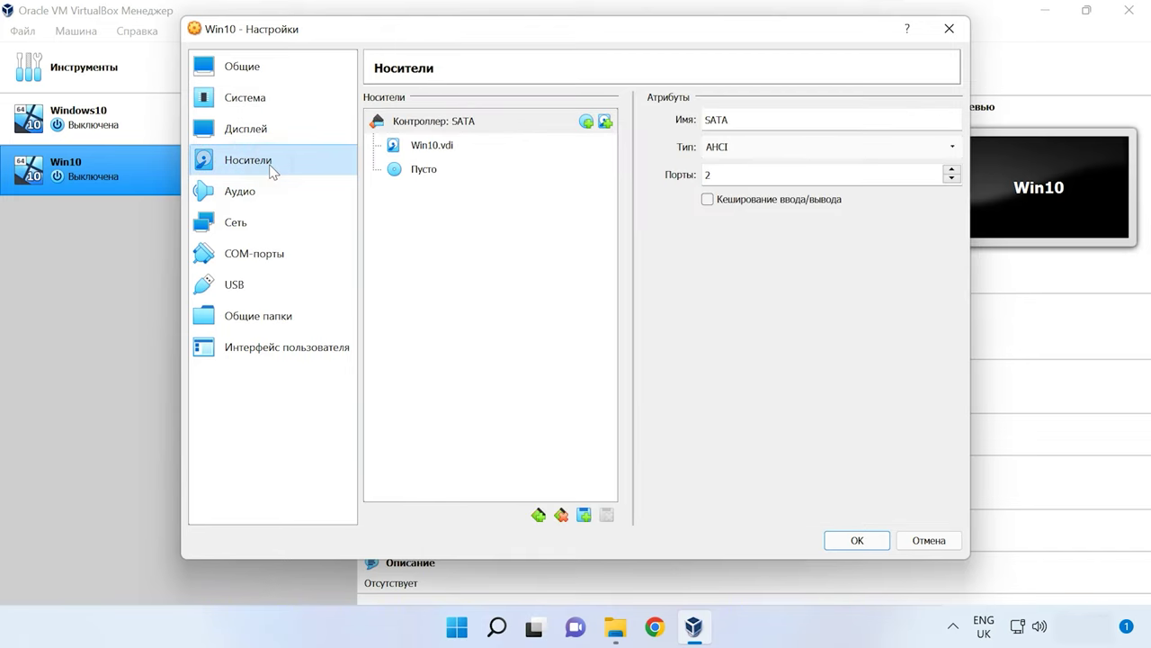
{"action": "left_click", "coordinate": [422, 172]}
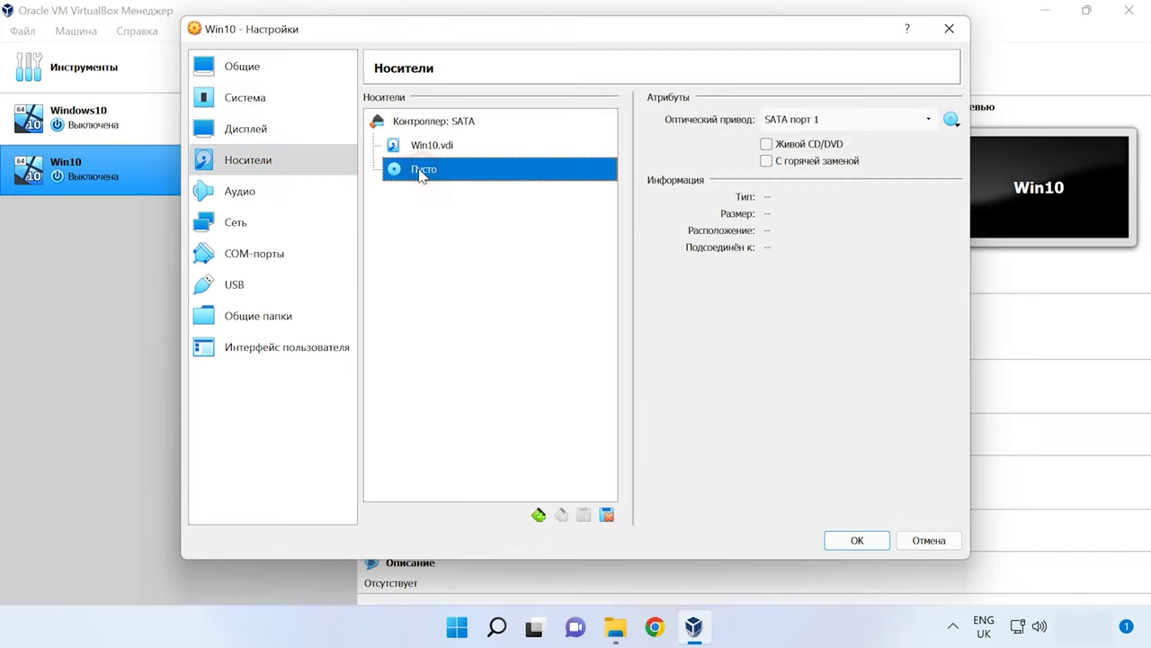
{"action": "left_click", "coordinate": [955, 122]}
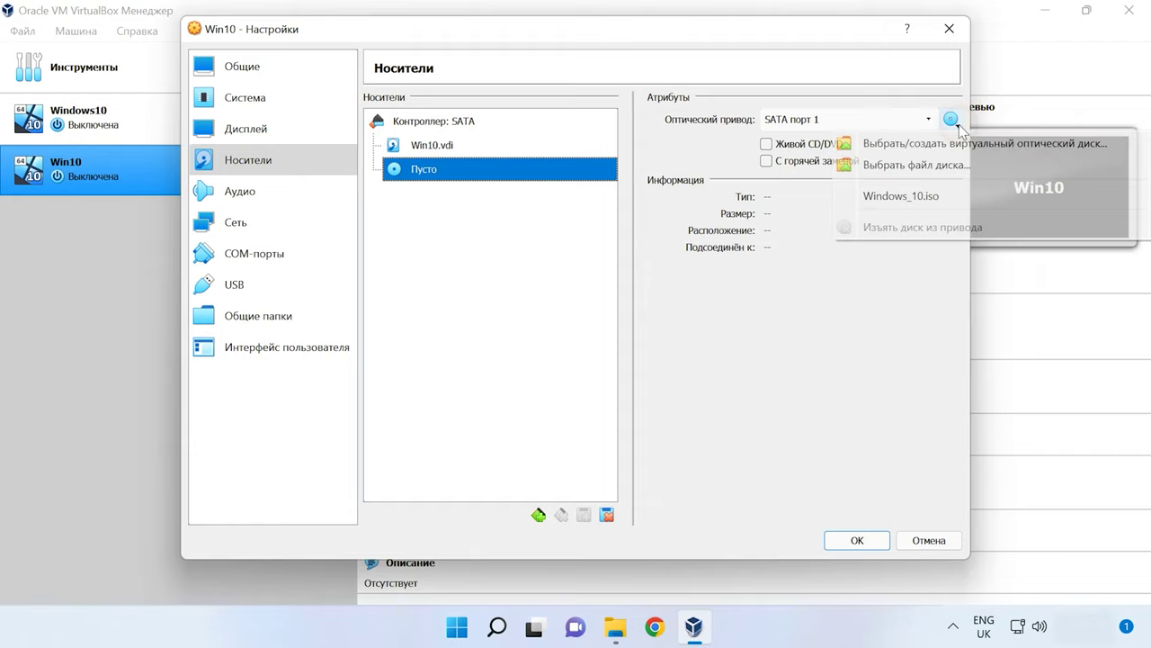
{"action": "left_click", "coordinate": [921, 169]}
{"action": "scroll", "coordinate": [486, 337], "scroll_direction": "down", "scroll_amount": 2}
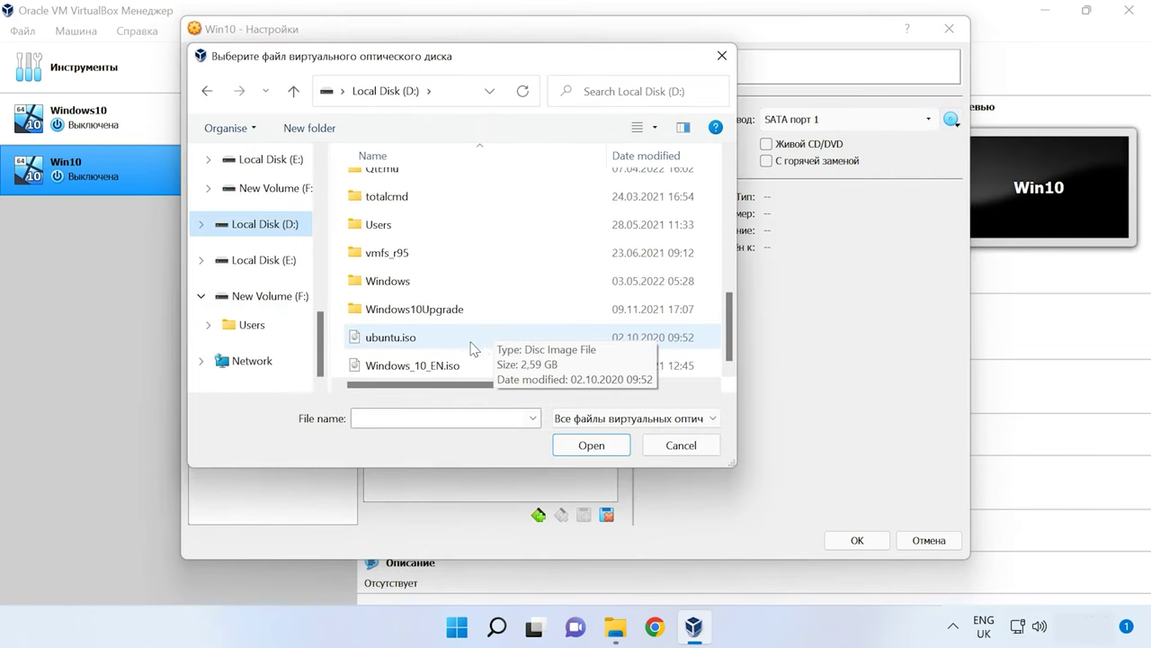
{"action": "left_click", "coordinate": [414, 367]}
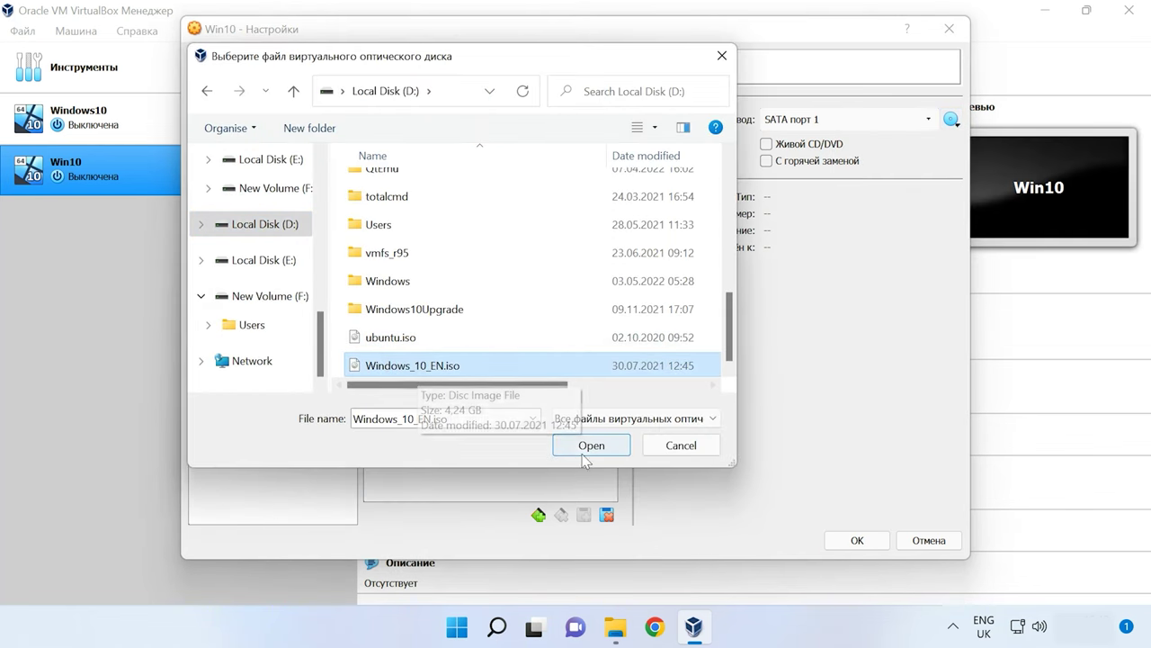
{"action": "left_click", "coordinate": [604, 454]}
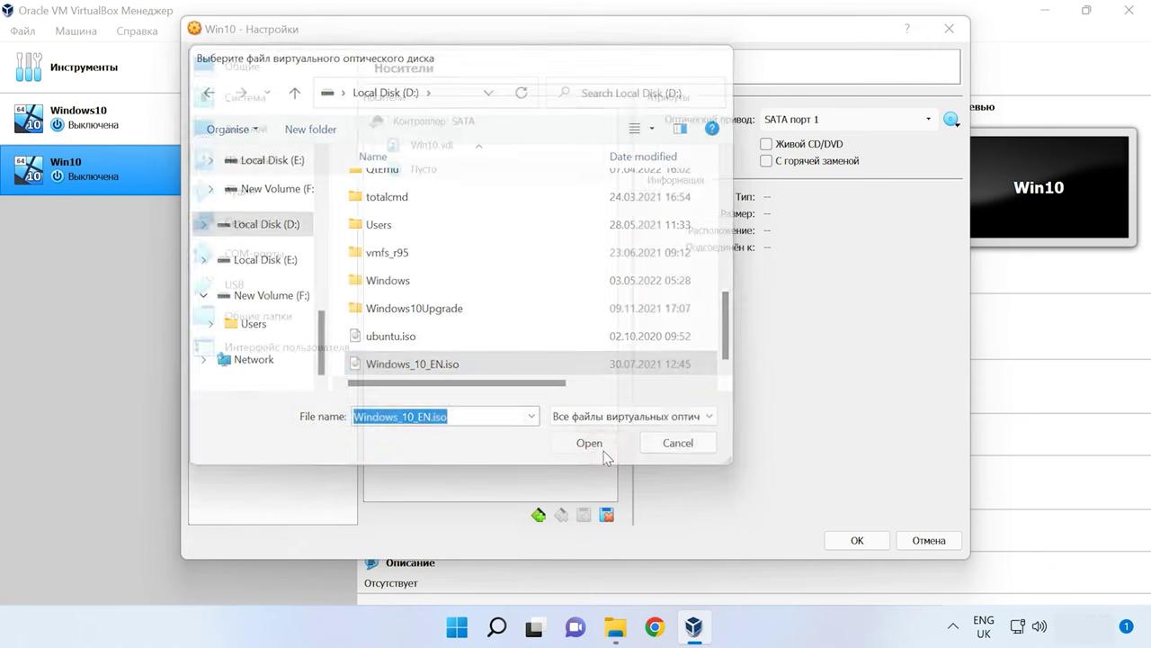
{"action": "left_click", "coordinate": [831, 540]}
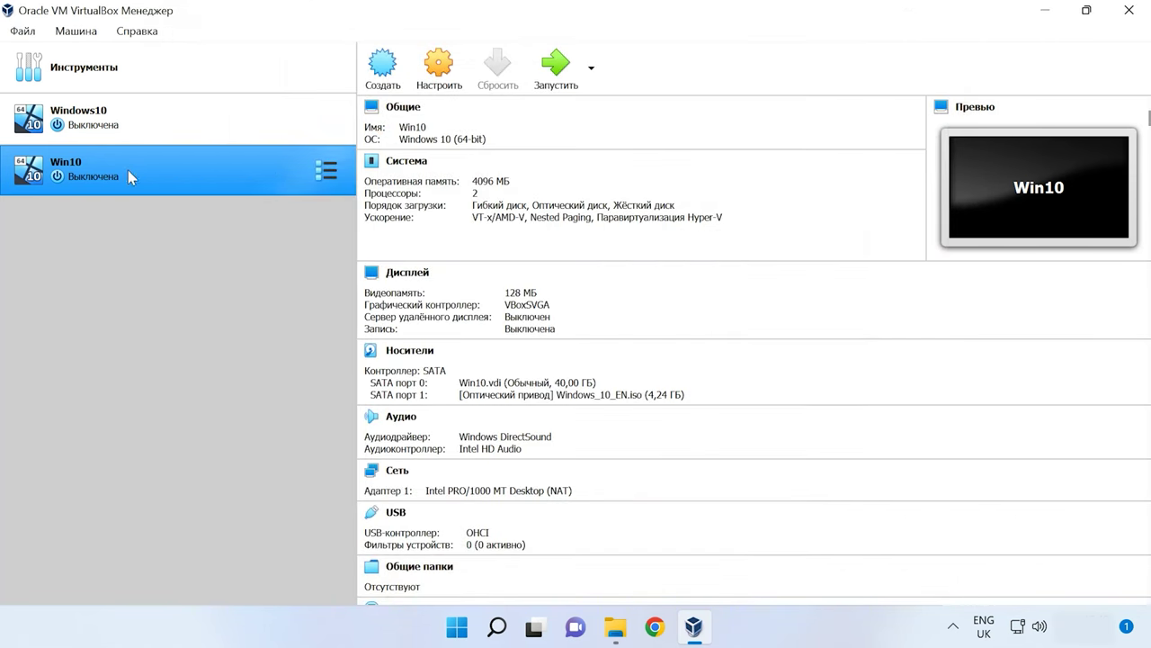
Start the Win10 machine and accept the default language, time format and keyboard settings in Windows Setup
{"action": "left_click", "coordinate": [569, 83]}
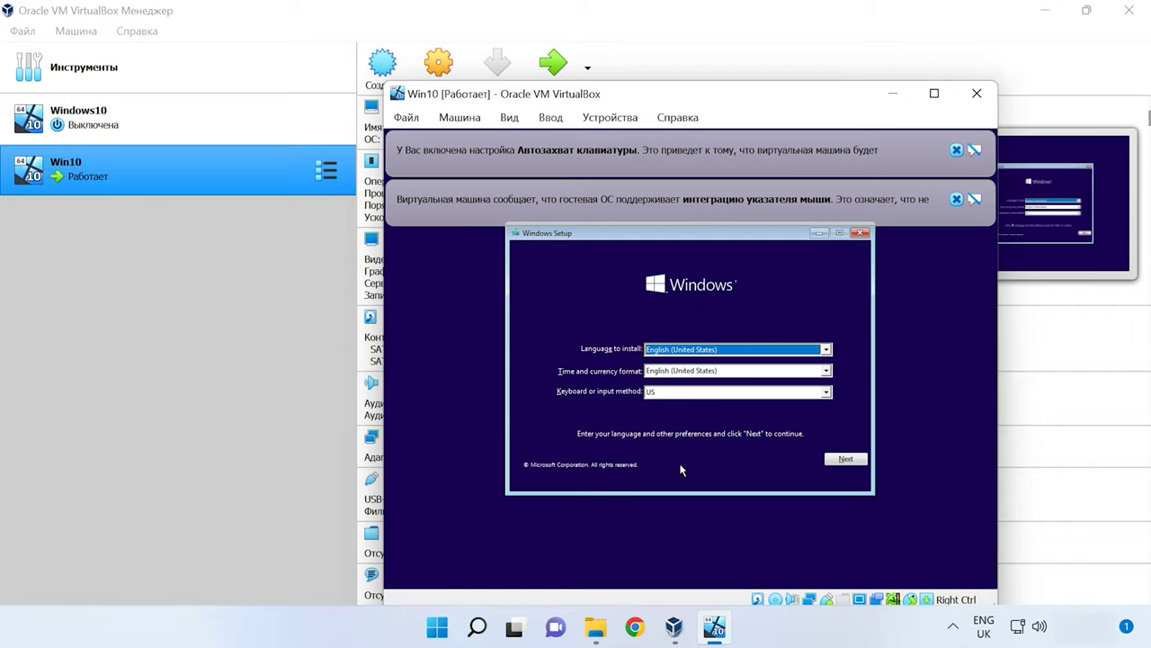
{"action": "left_click", "coordinate": [845, 460]}
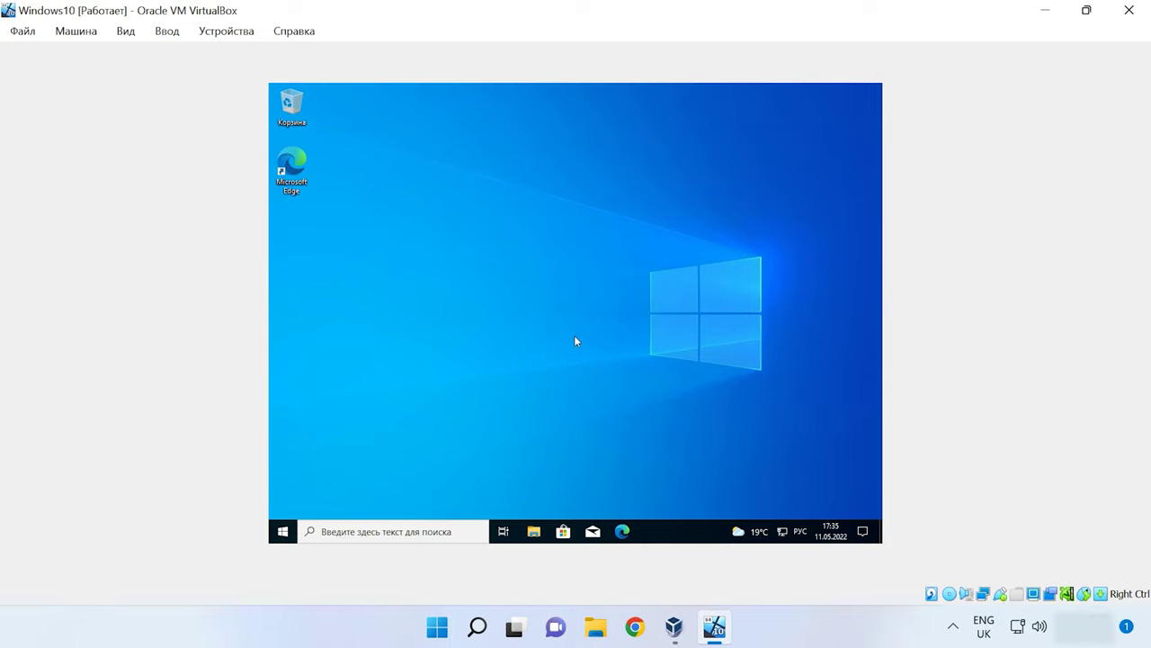
Take a snapshot of the running Windows10 machine named Снимок 1
{"action": "left_click", "coordinate": [75, 35]}
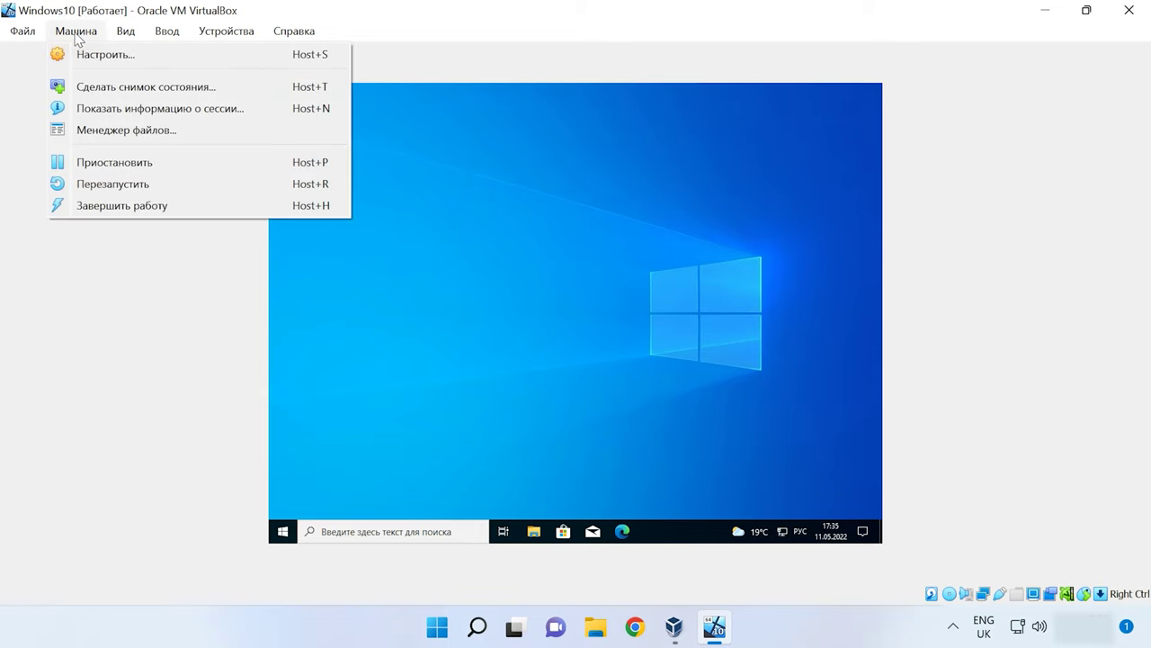
{"action": "left_click", "coordinate": [210, 92]}
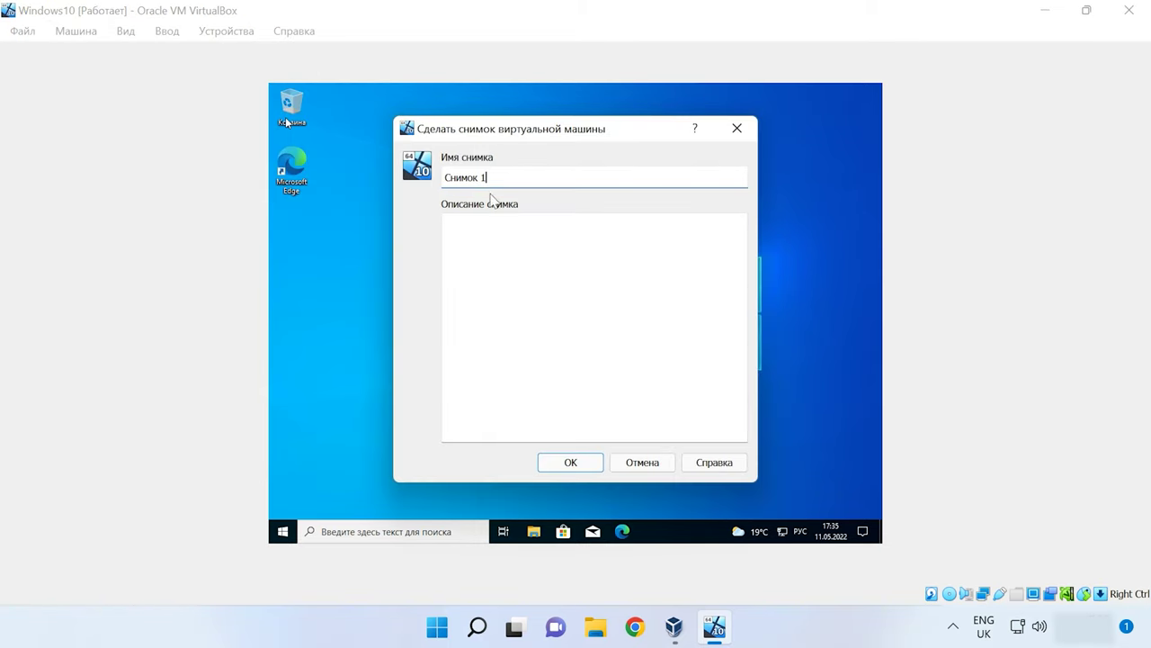
{"action": "left_click", "coordinate": [581, 470]}
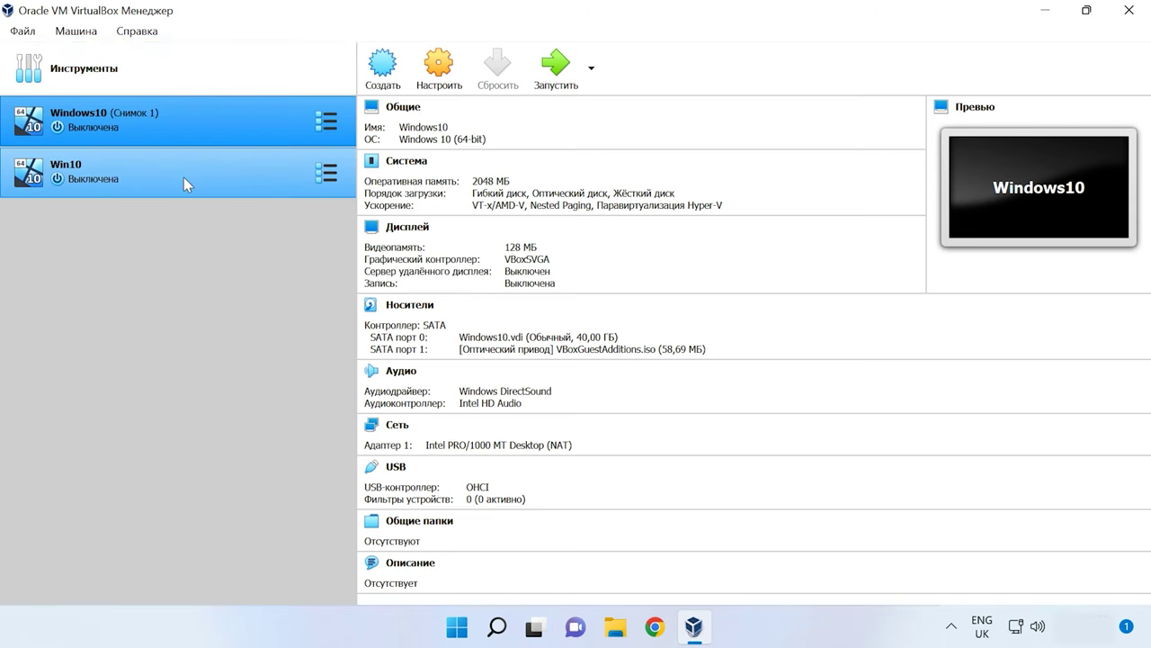
Restore the latest Снимок 1 of the Windows10 machine, saving the current state first as Снимок 2
{"action": "left_click", "coordinate": [75, 32]}
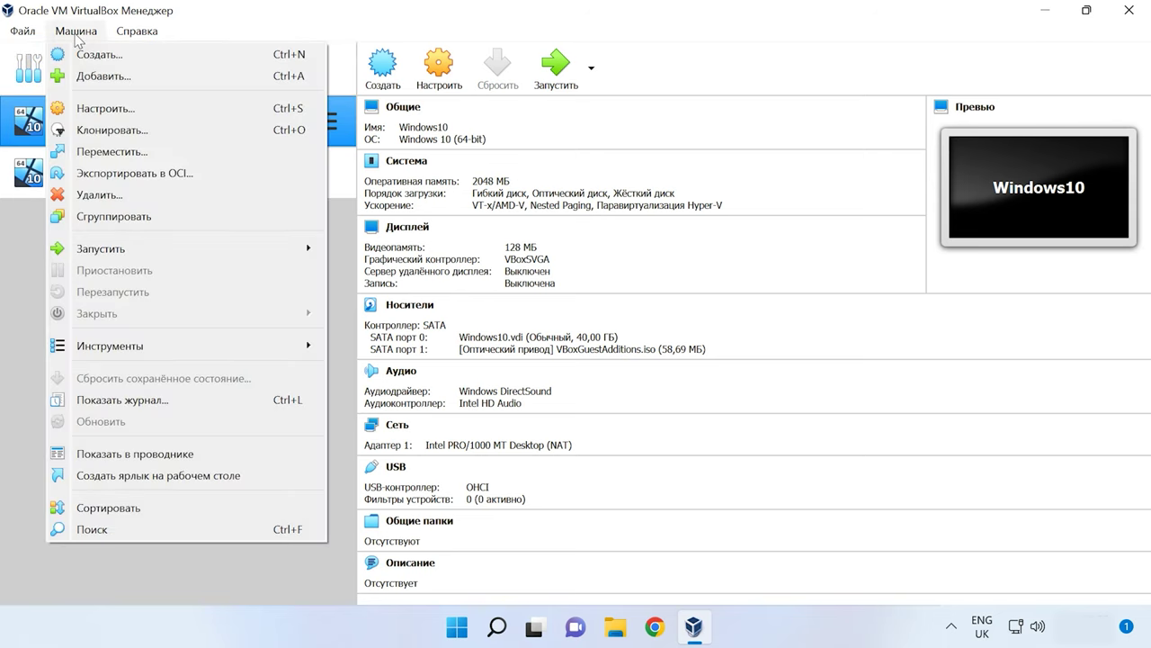
{"action": "mouse_move", "coordinate": [150, 356]}
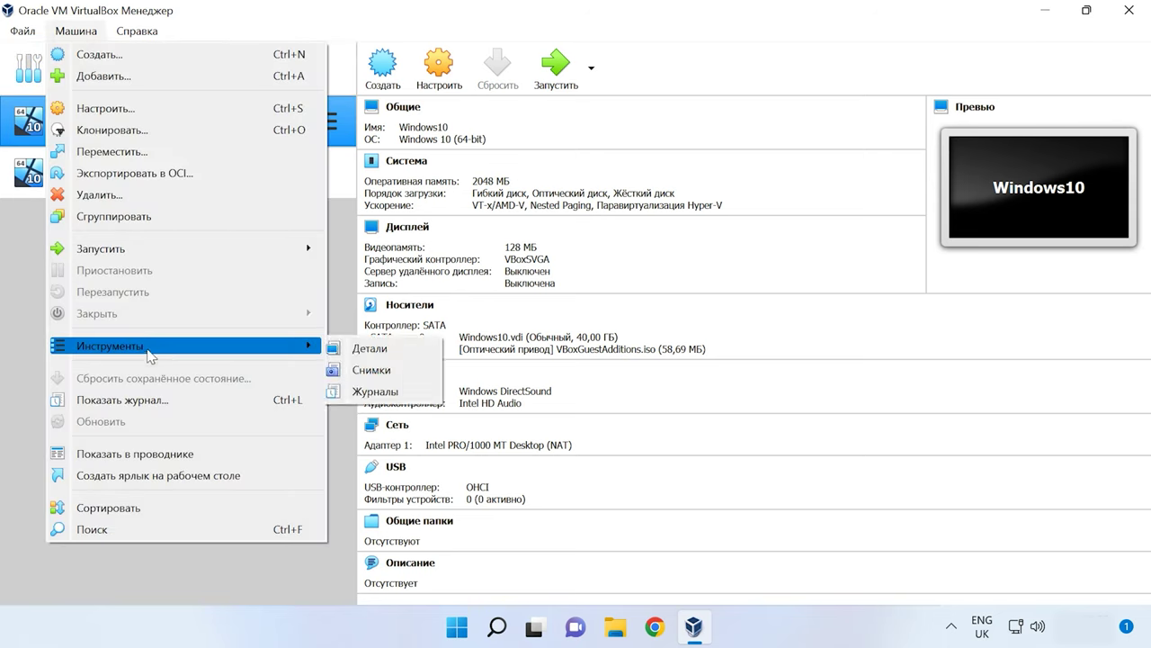
{"action": "left_click", "coordinate": [380, 377]}
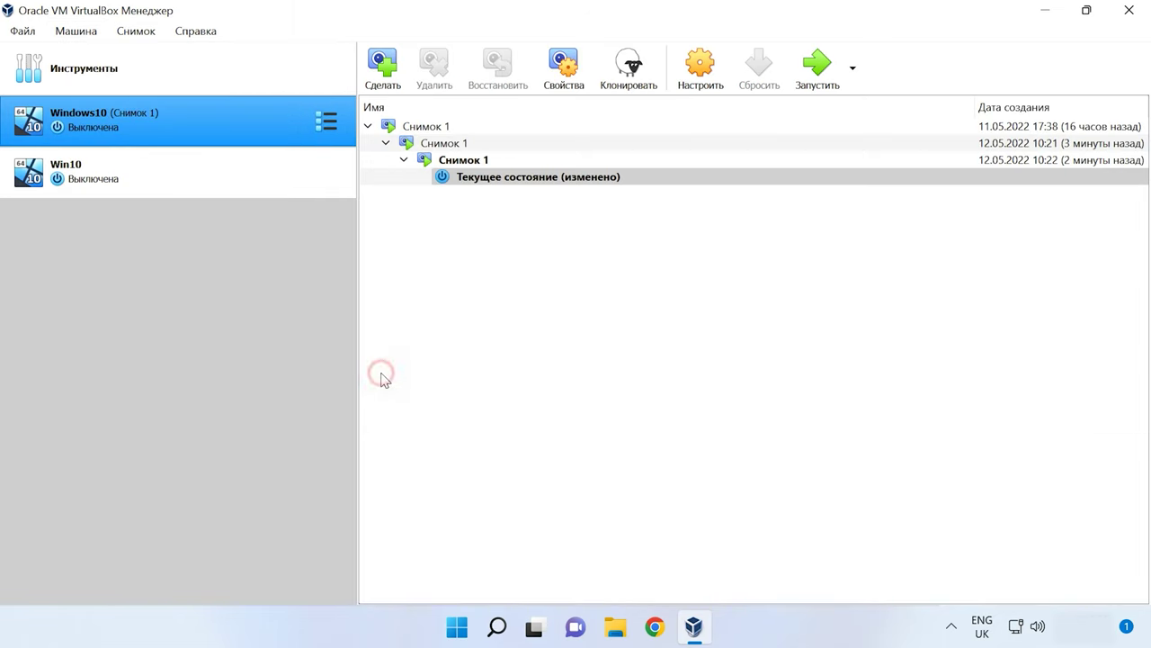
{"action": "left_click", "coordinate": [462, 163]}
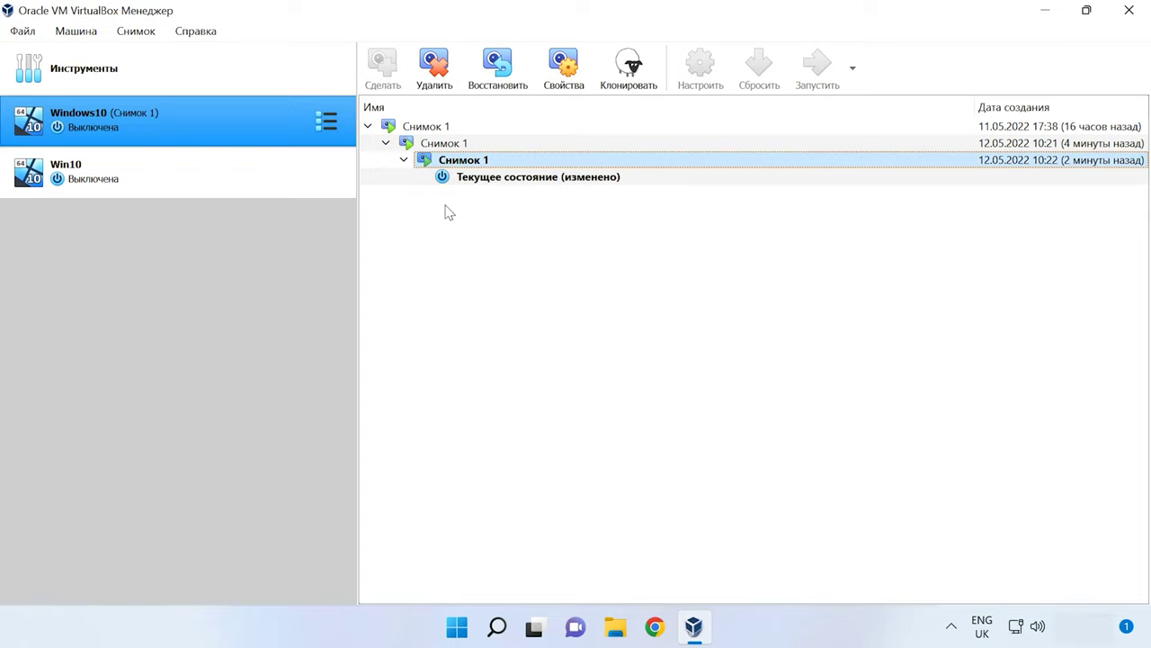
{"action": "left_click", "coordinate": [506, 88]}
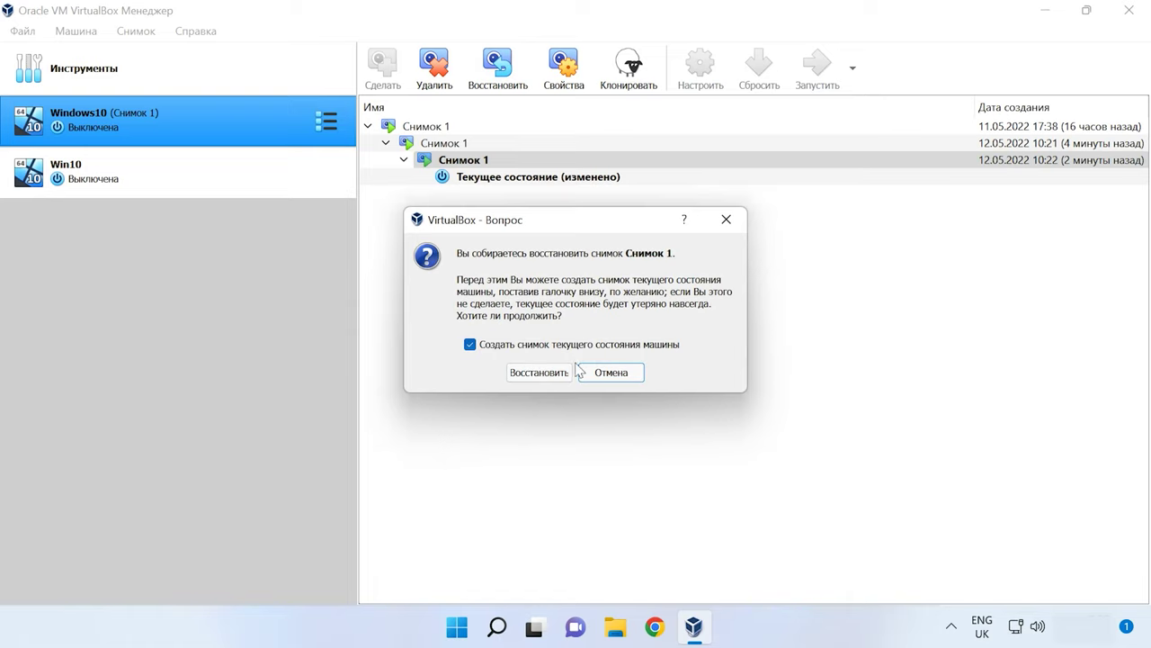
{"action": "left_click", "coordinate": [530, 376]}
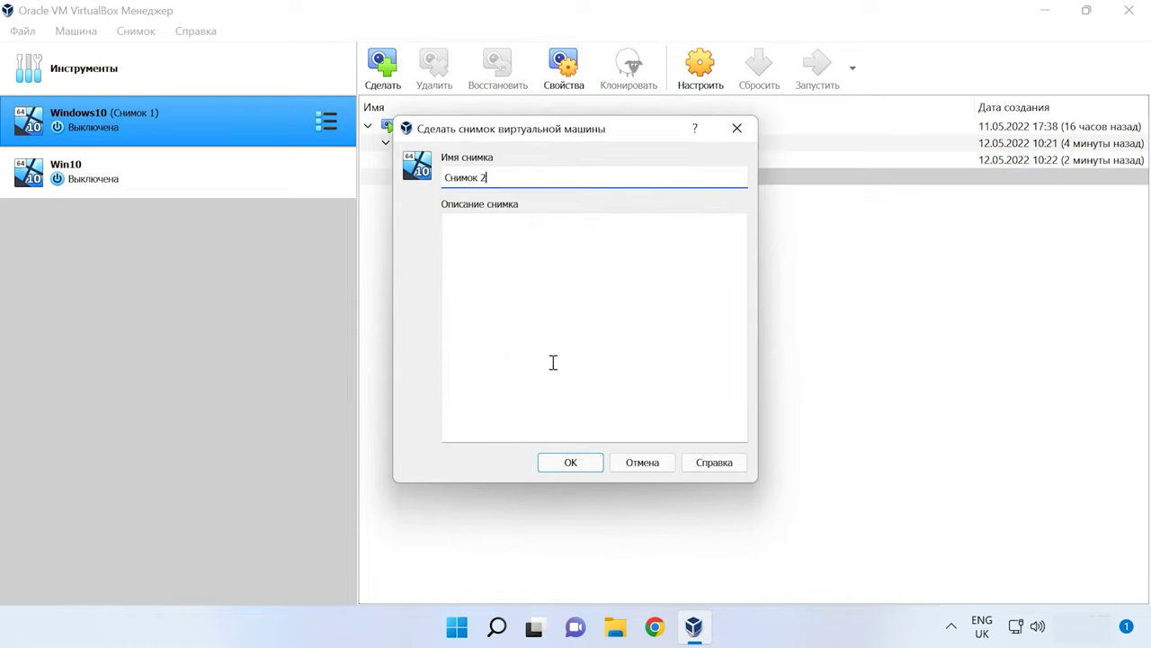
{"action": "left_click", "coordinate": [572, 464]}
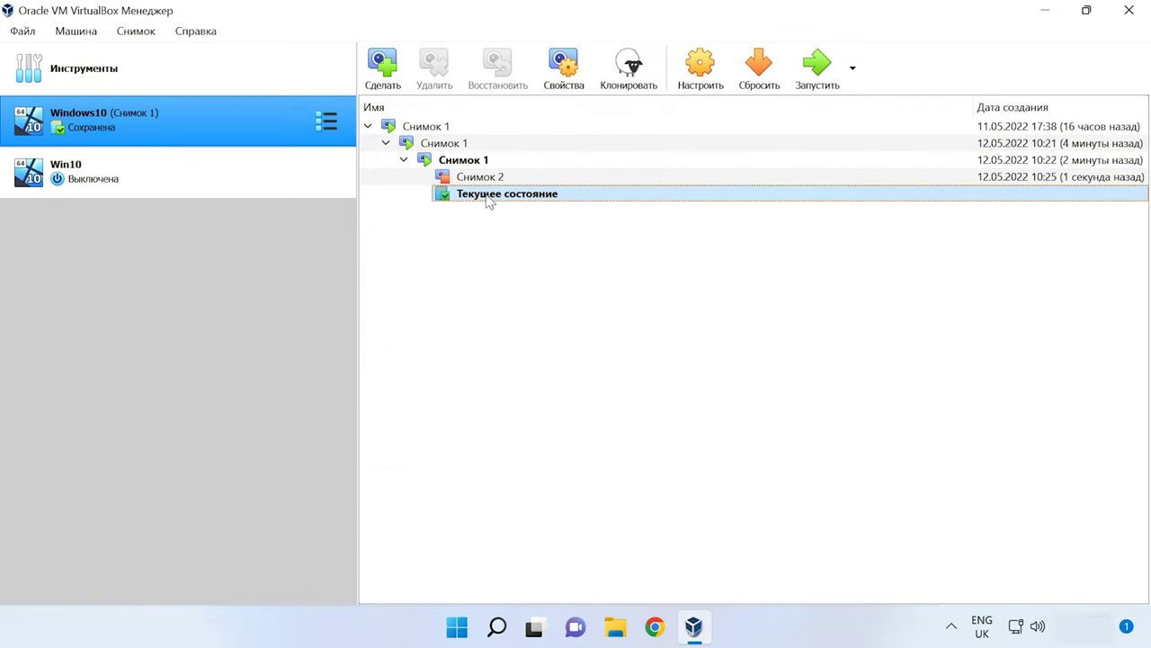
Remove the Windows10 machine from the list of virtual machines without deleting its files
{"action": "mouse_move", "coordinate": [433, 196]}
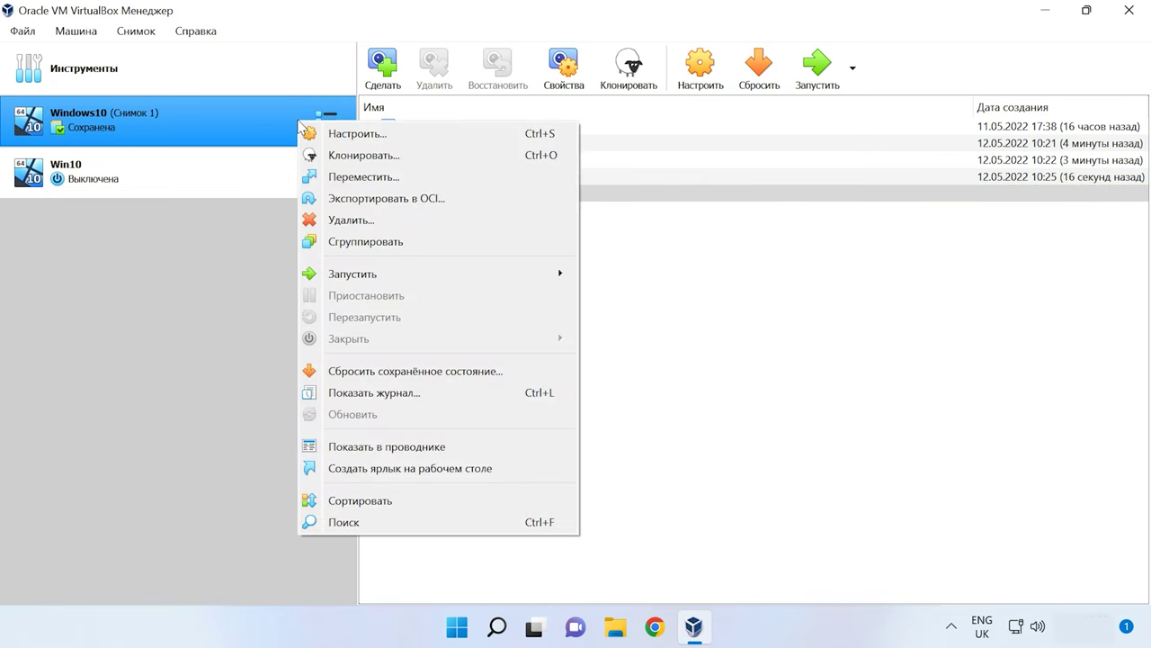
{"action": "mouse_move", "coordinate": [353, 278]}
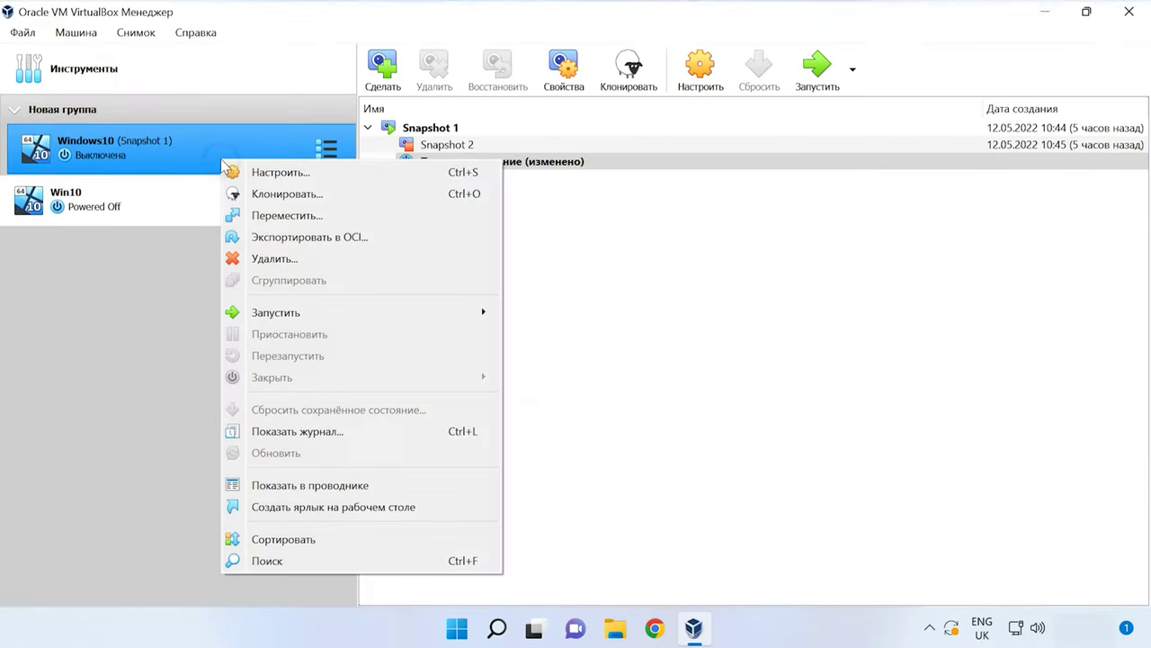
{"action": "left_click", "coordinate": [268, 258]}
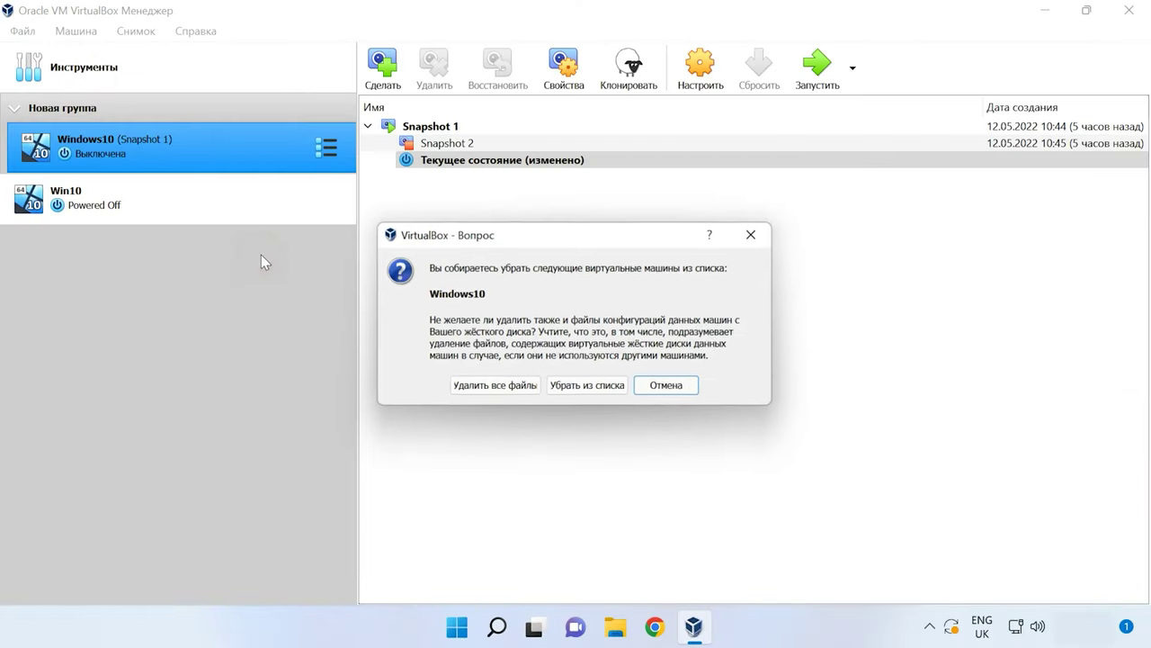
{"action": "left_click", "coordinate": [589, 392]}
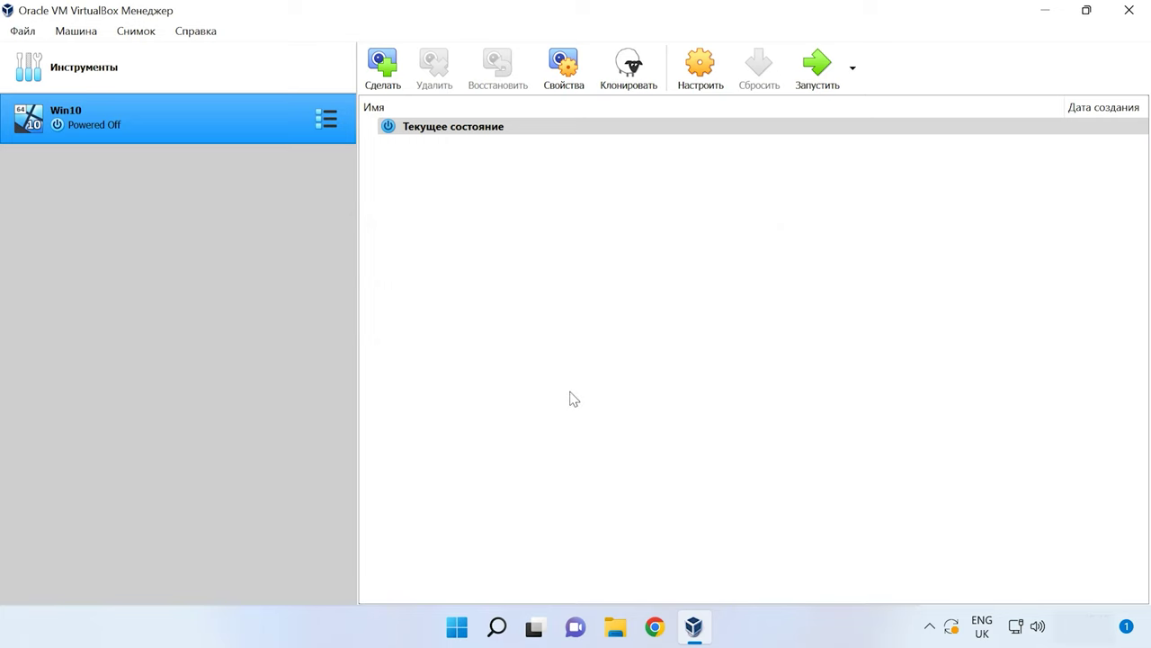
Add an existing virtual machine to VirtualBox from its machine file
{"action": "left_click", "coordinate": [76, 31]}
{"action": "left_click", "coordinate": [95, 77]}
{"action": "left_click", "coordinate": [211, 192]}
{"action": "left_click", "coordinate": [404, 421]}
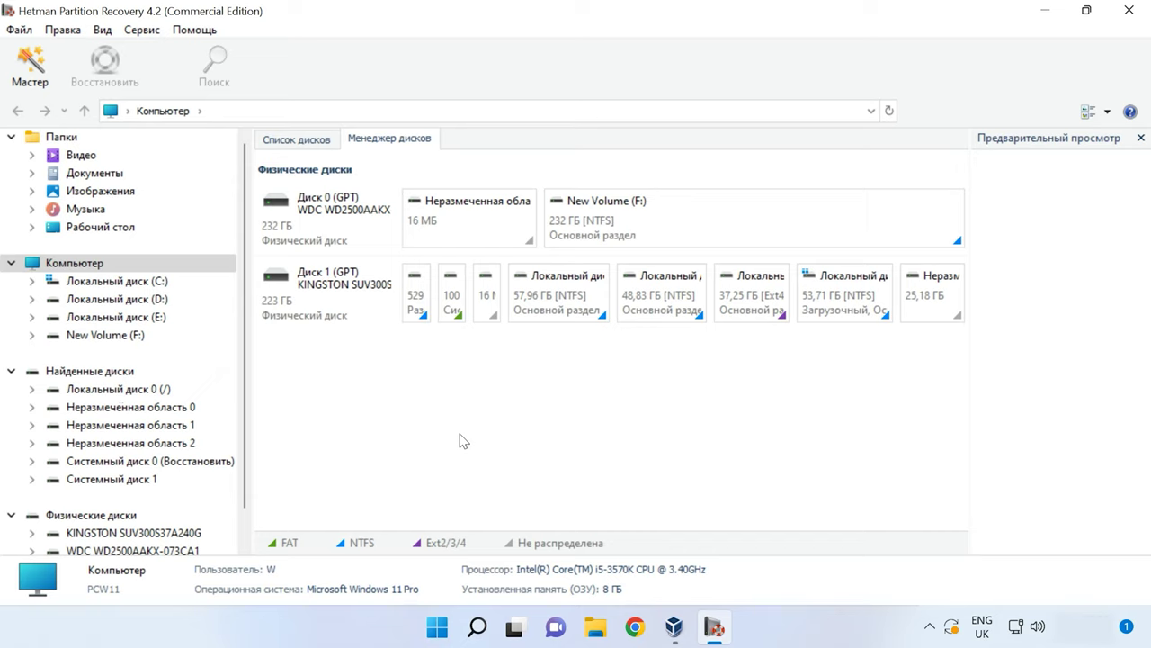
Switch to Hetman Partition Recovery and run a quick scan of New Volume (F:)
{"action": "right_click", "coordinate": [668, 226]}
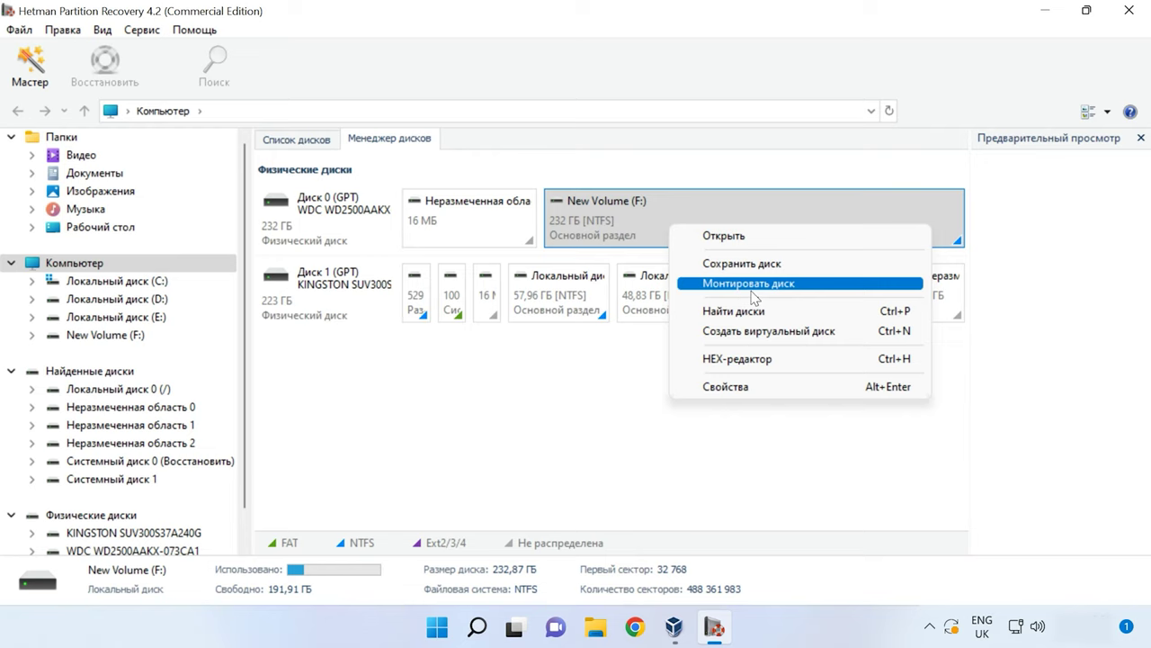
{"action": "left_click", "coordinate": [738, 240]}
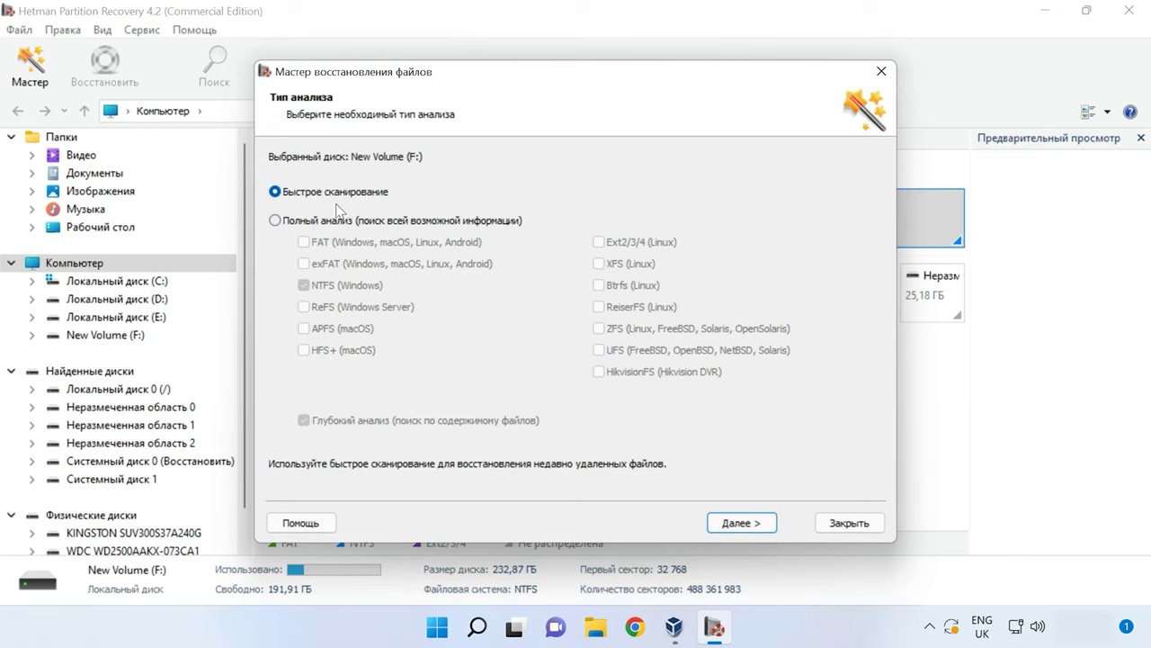
{"action": "left_click", "coordinate": [750, 530]}
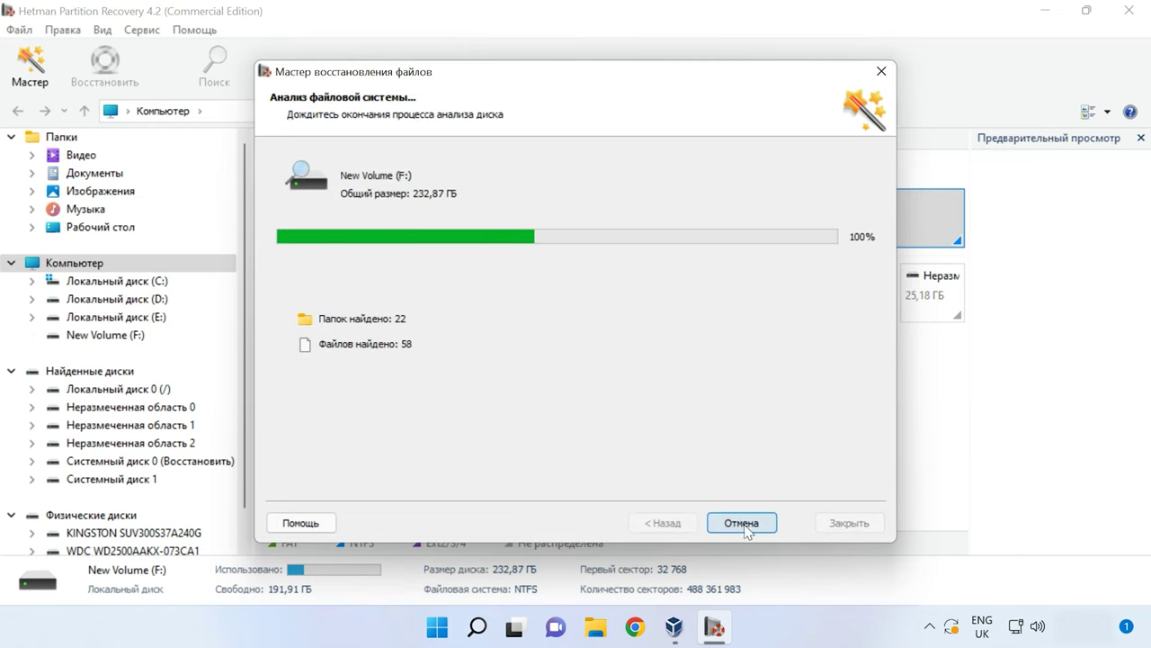
{"action": "left_click", "coordinate": [743, 523]}
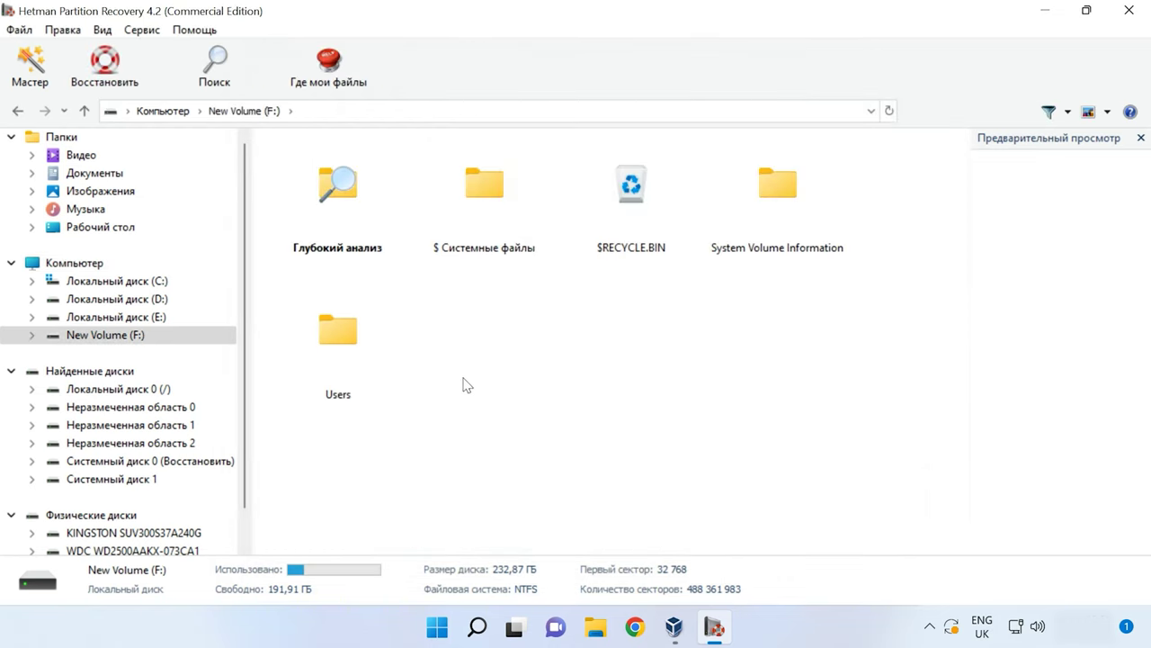
Browse the scanned volume through Users, the first user profile folder and VirtualBox VMs to the Windows10 folder
{"action": "left_click", "coordinate": [331, 343]}
{"action": "double_click", "coordinate": [331, 344]}
{"action": "left_click", "coordinate": [333, 201]}
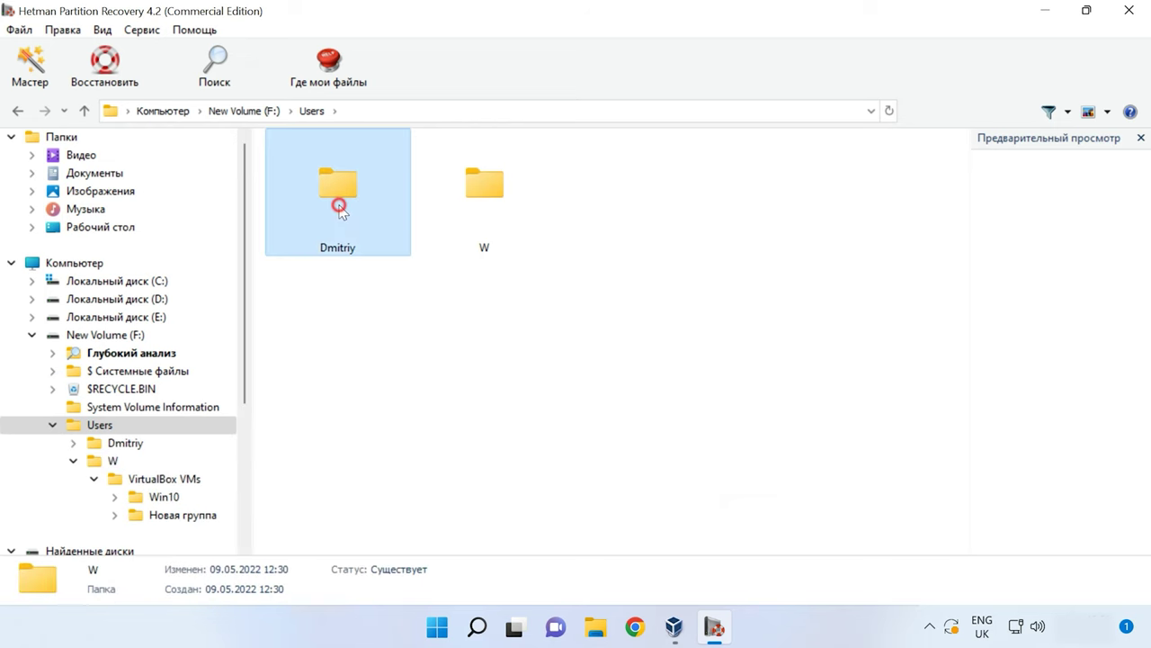
{"action": "double_click", "coordinate": [337, 200]}
{"action": "double_click", "coordinate": [340, 197]}
{"action": "double_click", "coordinate": [340, 200]}
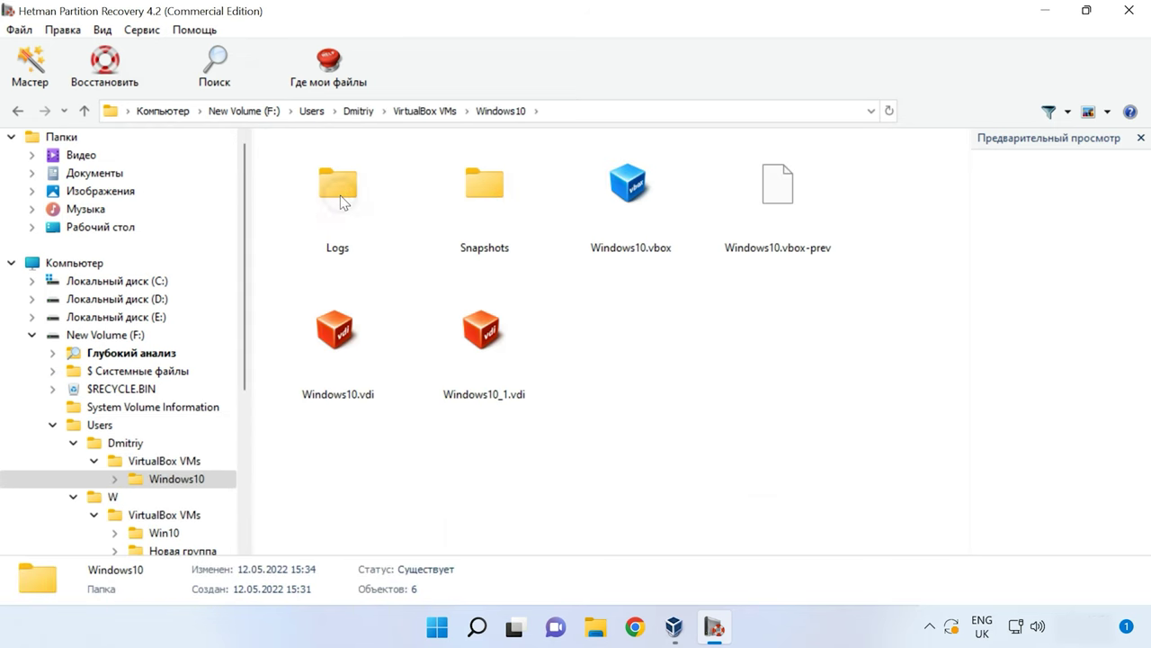
Examine the Windows10 machine's virtual disk files and the contents of its Snapshots folder
{"action": "left_click_drag", "start_coordinate": [560, 406], "coordinate": [315, 351]}
{"action": "left_click", "coordinate": [580, 398]}
{"action": "double_click", "coordinate": [466, 187]}
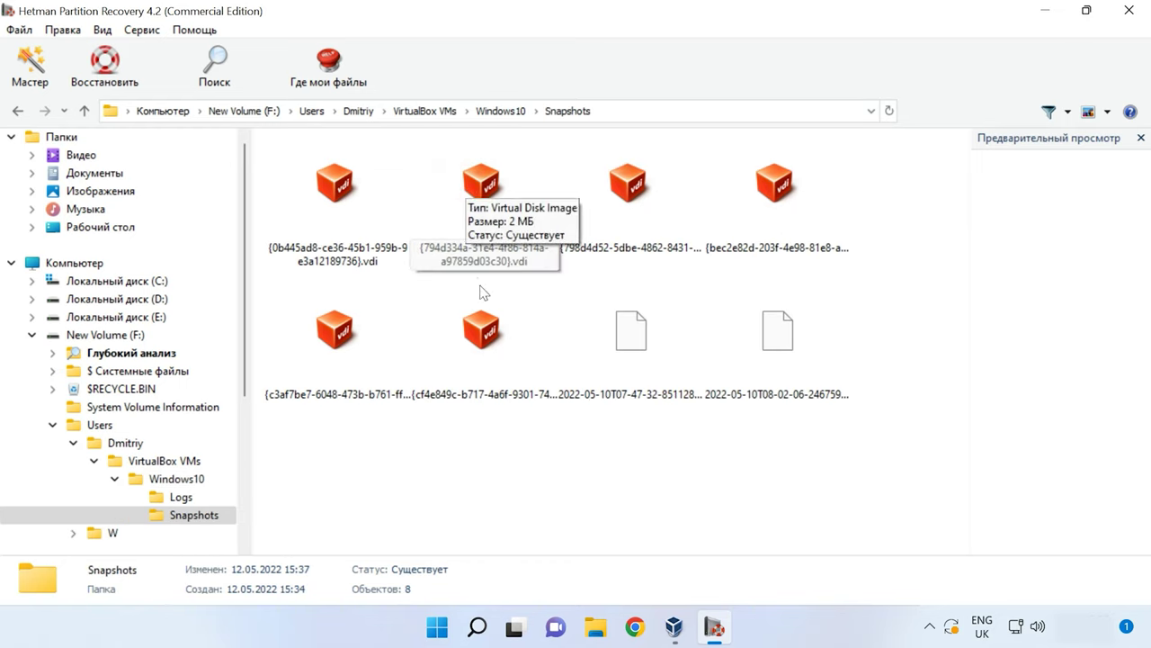
{"action": "left_click", "coordinate": [502, 340]}
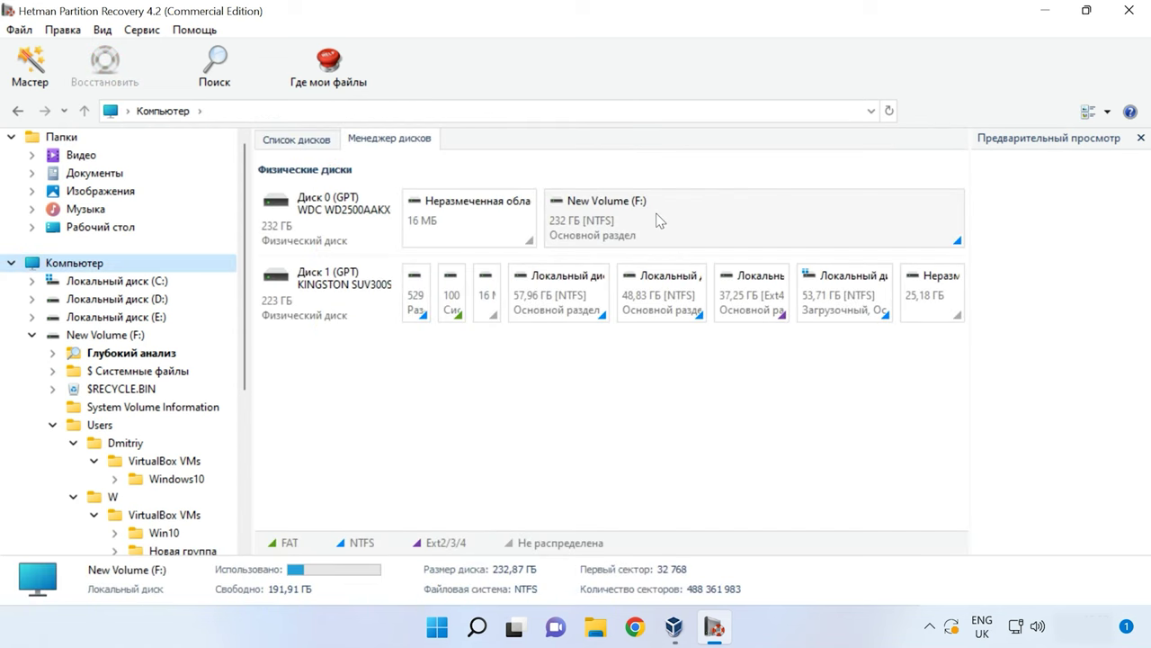
Re-analyze New Volume (F:) with a full analysis for the NTFS file system
{"action": "right_click", "coordinate": [657, 214]}
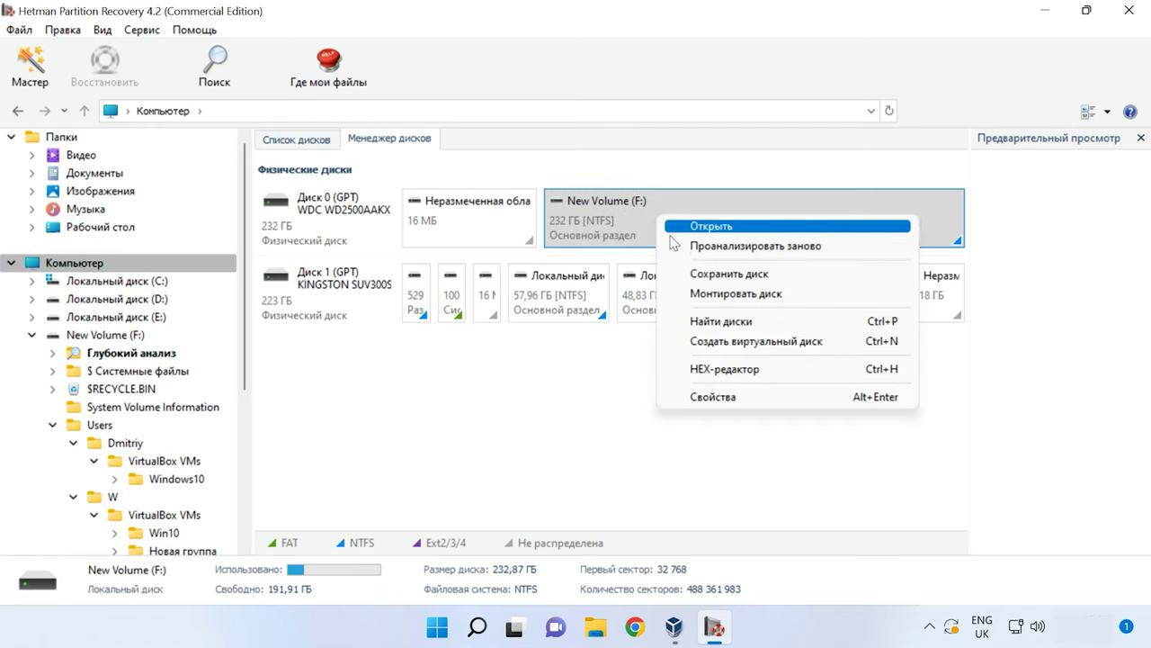
{"action": "left_click", "coordinate": [752, 248]}
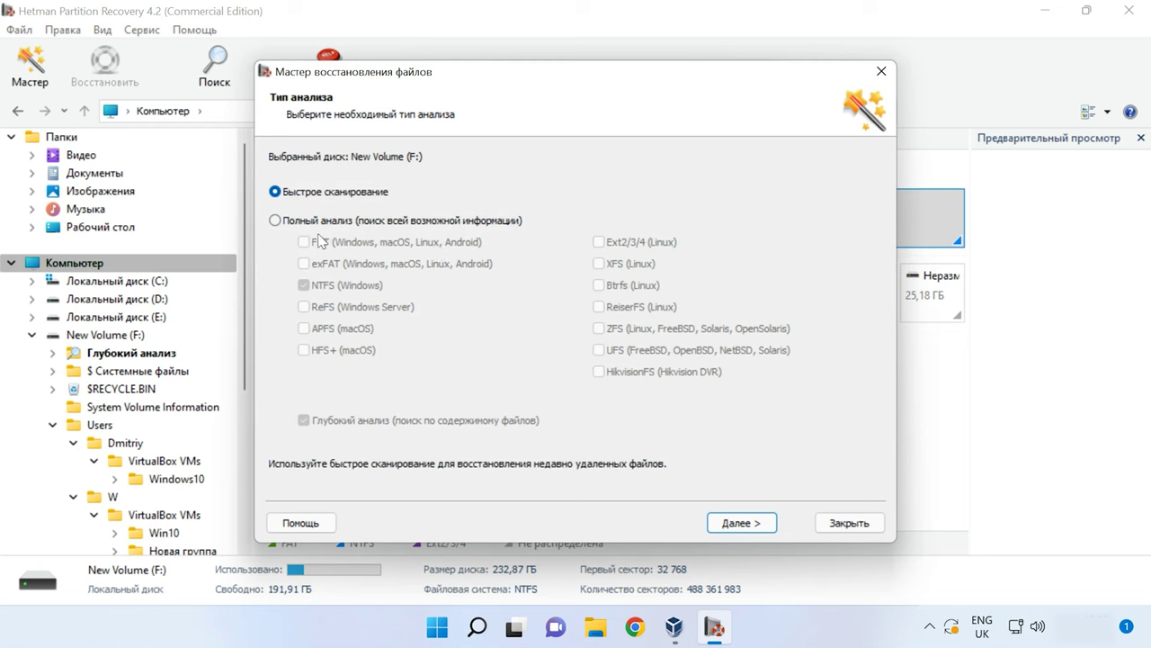
{"action": "left_click", "coordinate": [284, 221]}
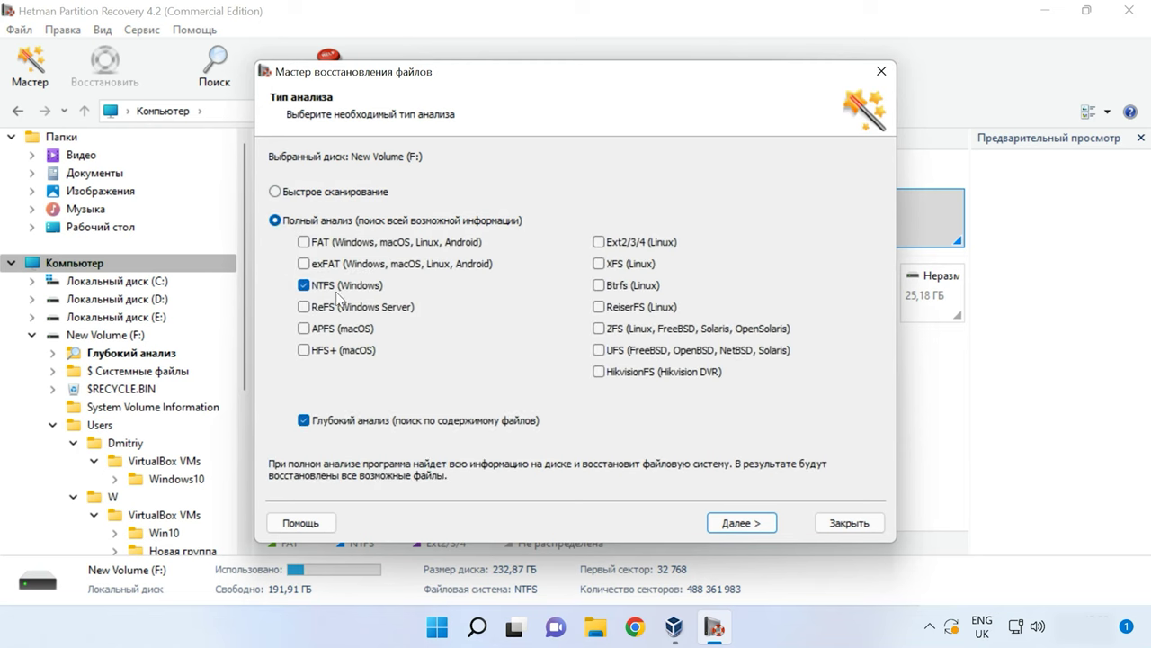
{"action": "left_click", "coordinate": [314, 424]}
{"action": "left_click", "coordinate": [747, 529]}
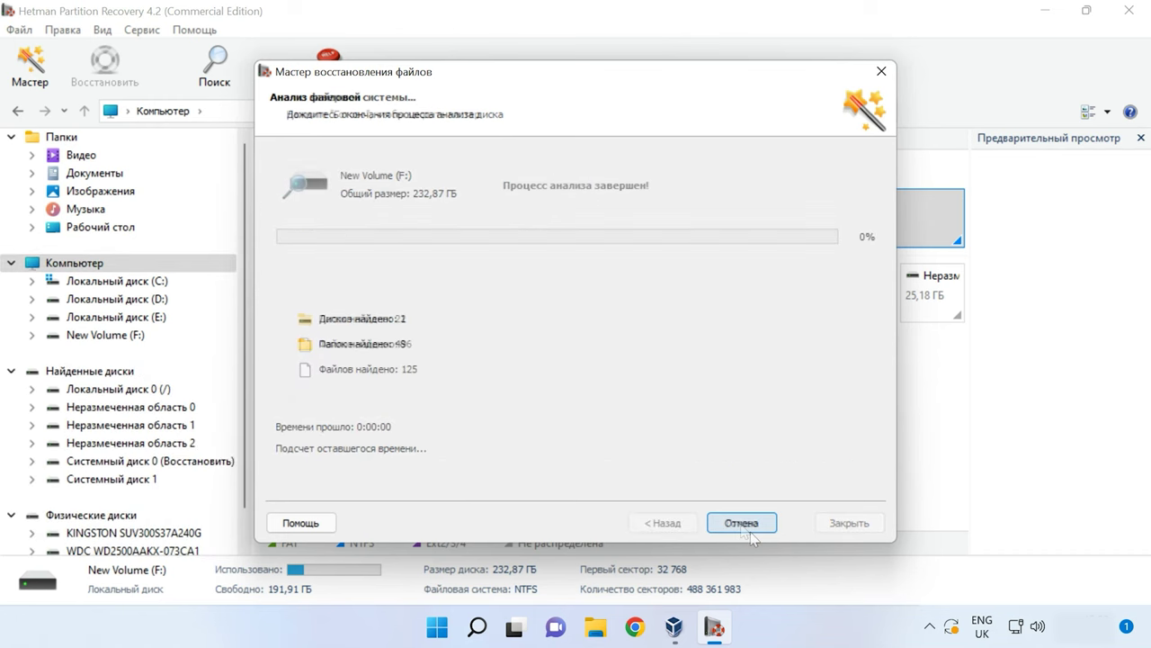
{"action": "left_click", "coordinate": [746, 529]}
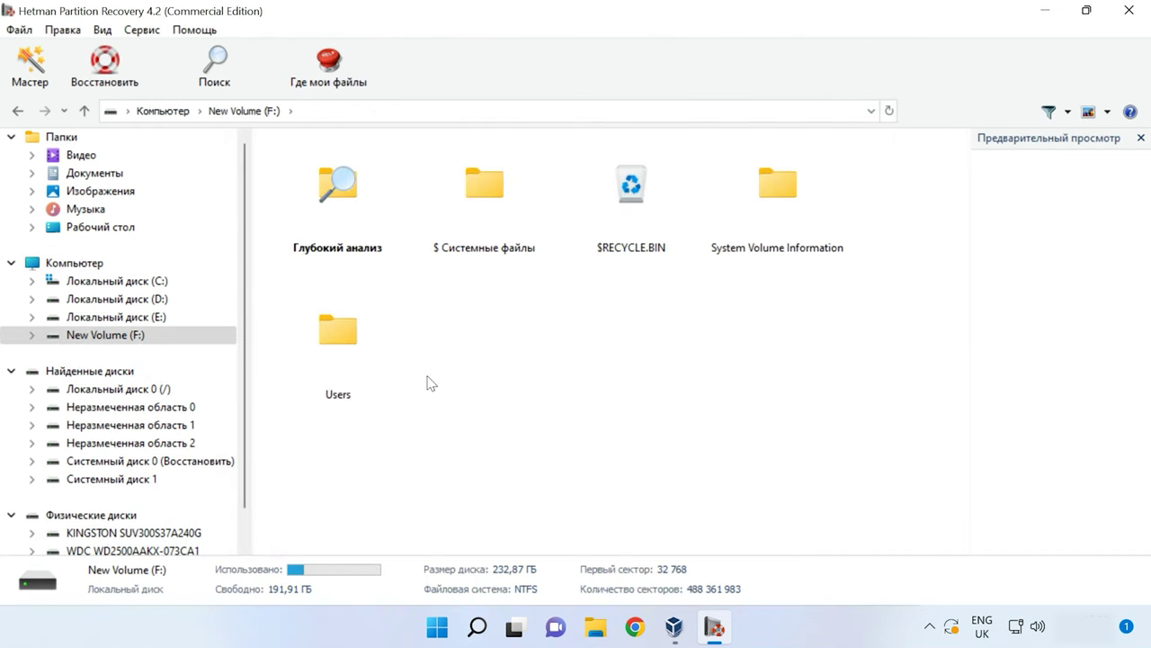
Browse through Users, the first user profile folder and VirtualBox VMs, and select the Windows10 folder for recovery
{"action": "double_click", "coordinate": [358, 327]}
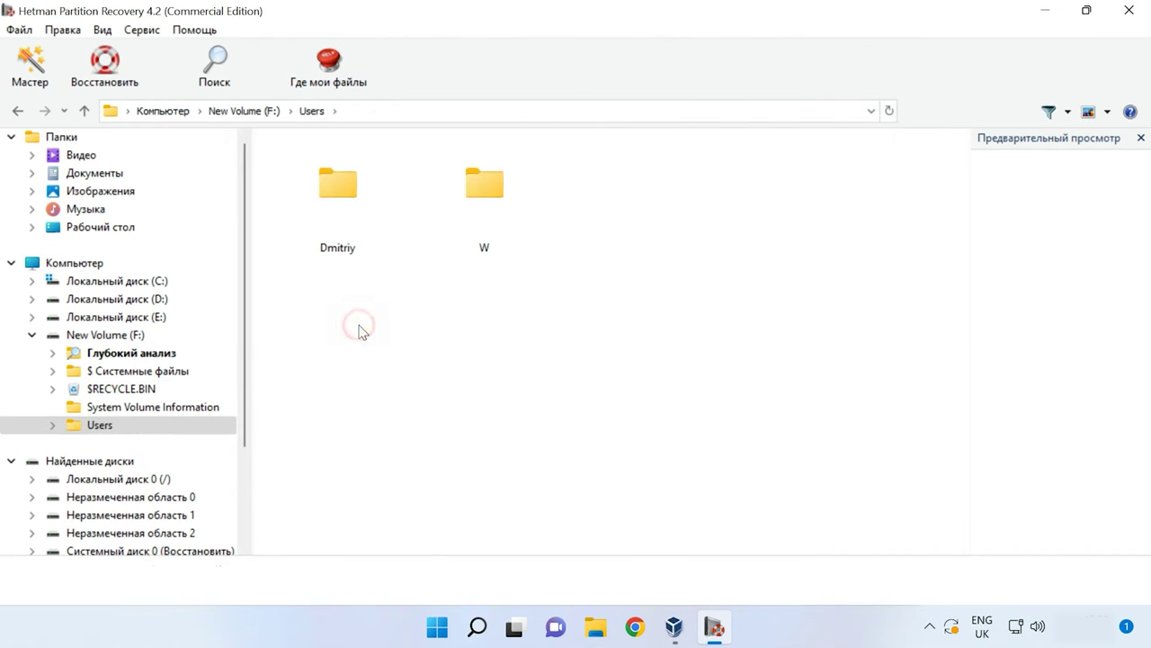
{"action": "double_click", "coordinate": [328, 209]}
{"action": "double_click", "coordinate": [329, 213]}
{"action": "left_click", "coordinate": [358, 216]}
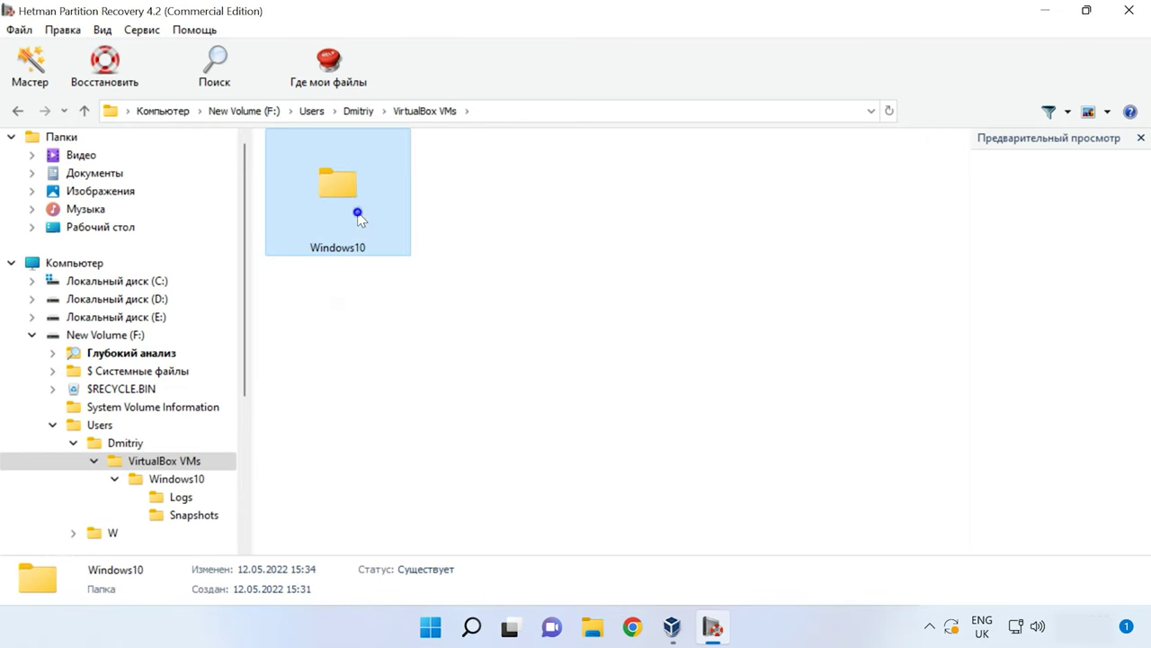
{"action": "right_click", "coordinate": [357, 216]}
{"action": "left_click", "coordinate": [333, 193]}
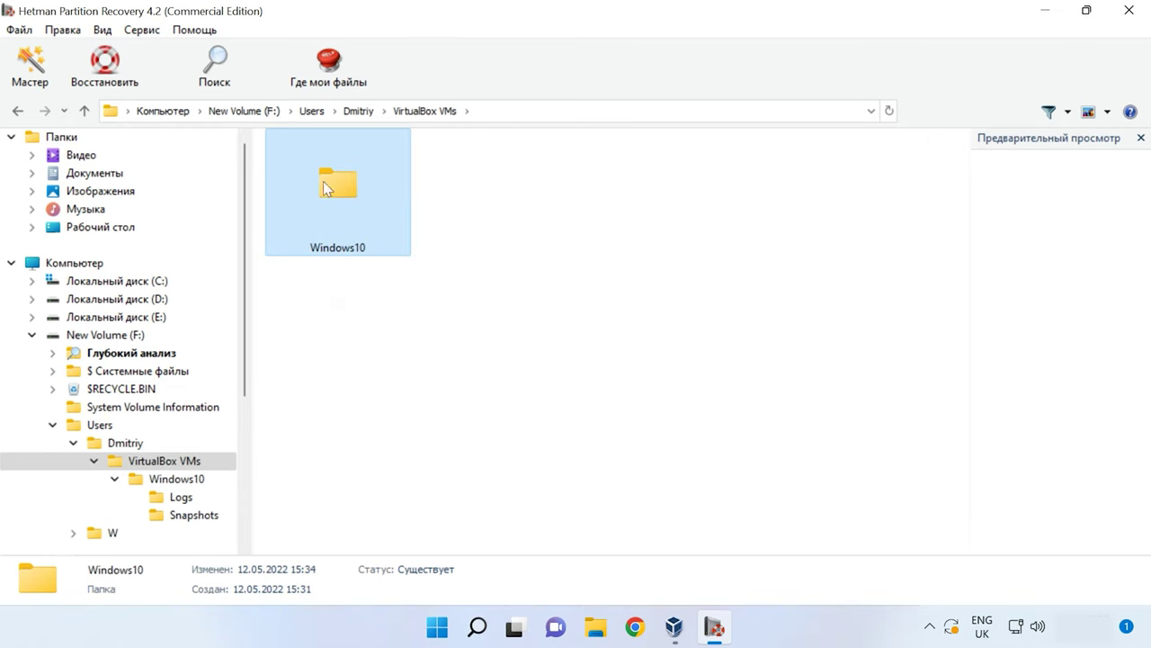
Recover the selected Windows10 folder to the hard disk at F:\2 and close the recovery wizard
{"action": "left_click", "coordinate": [108, 82]}
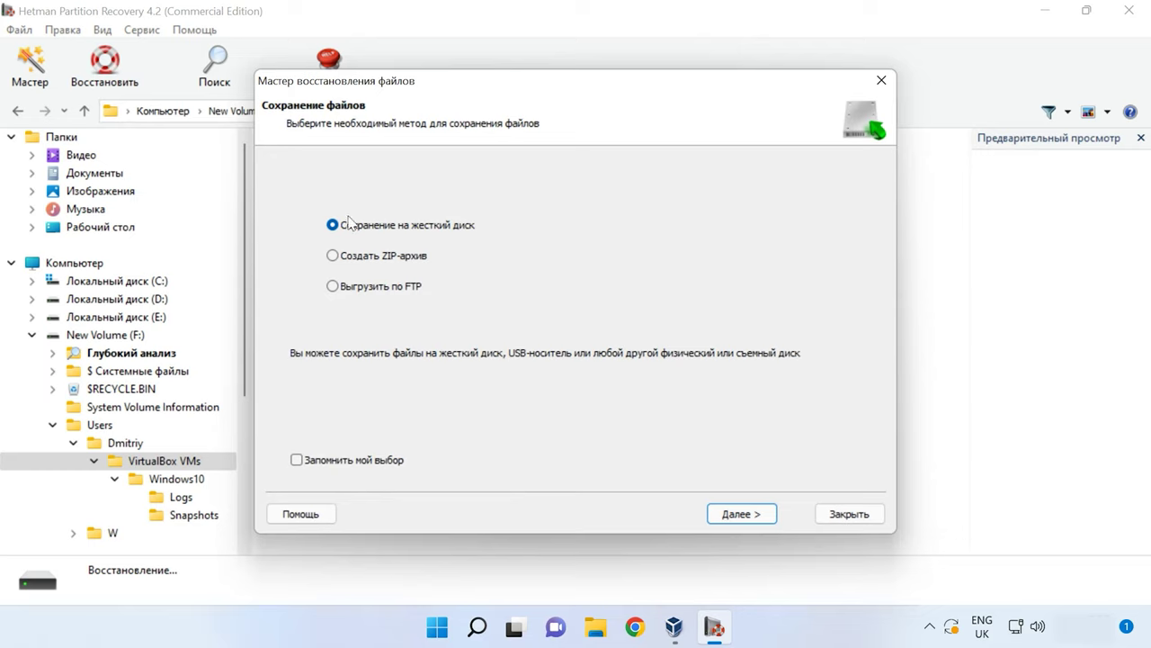
{"action": "left_click", "coordinate": [758, 516]}
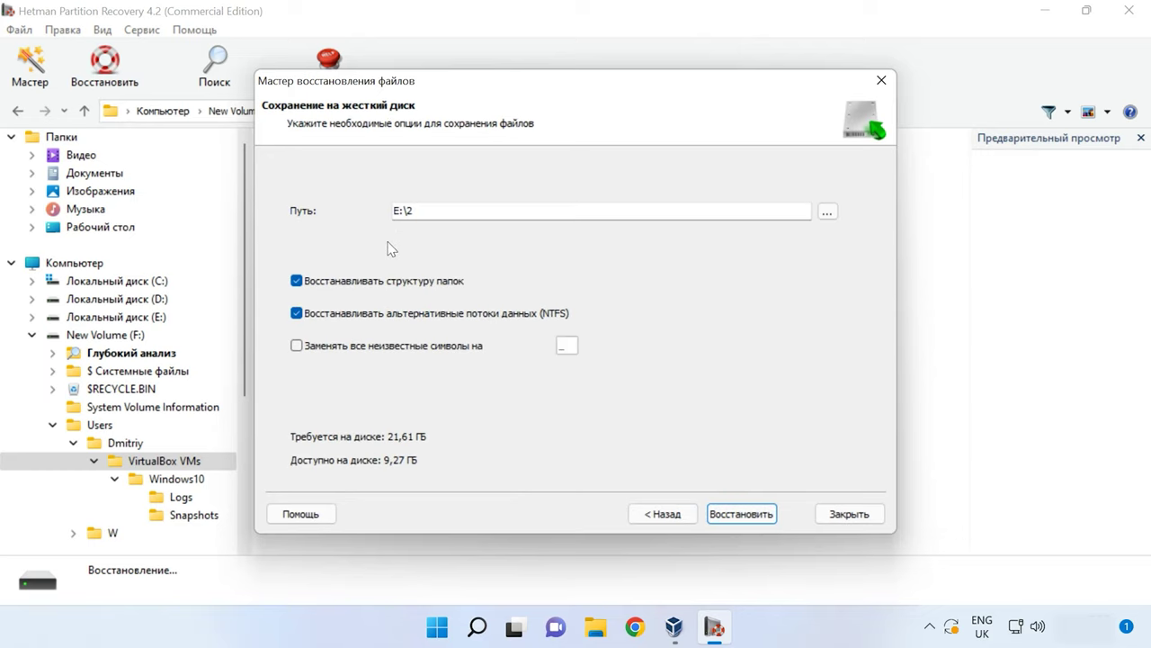
{"action": "left_click", "coordinate": [397, 211]}
{"action": "key", "text": "BackSpace"}
{"action": "type", "text": "F"}
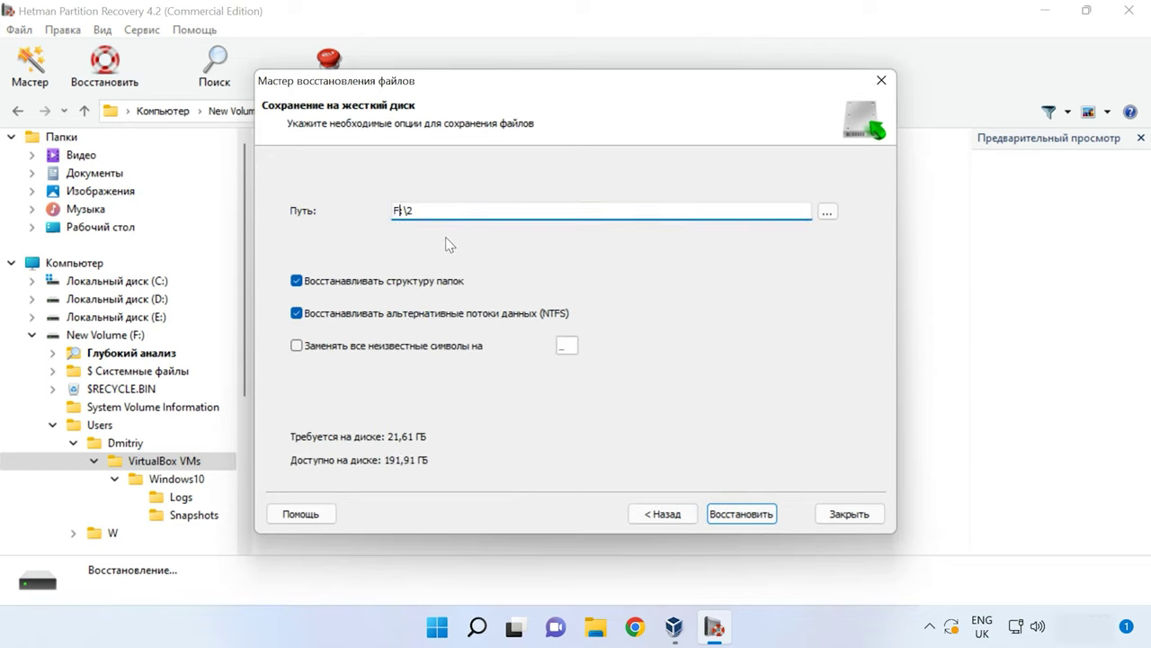
{"action": "left_click", "coordinate": [739, 513]}
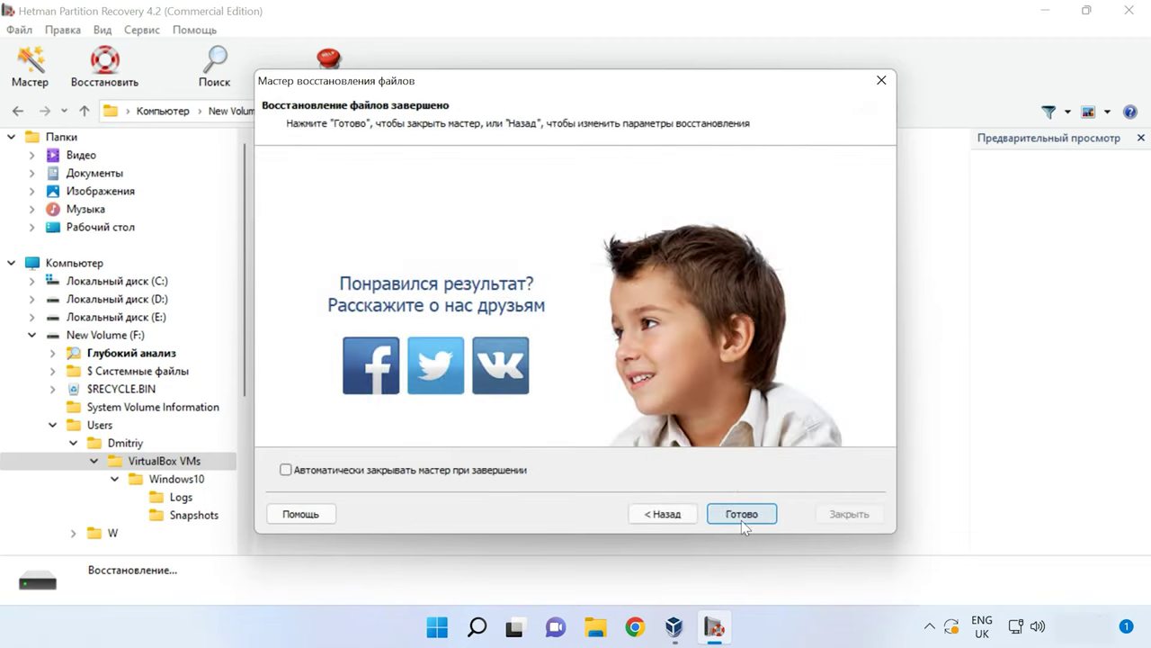
{"action": "left_click", "coordinate": [741, 520]}
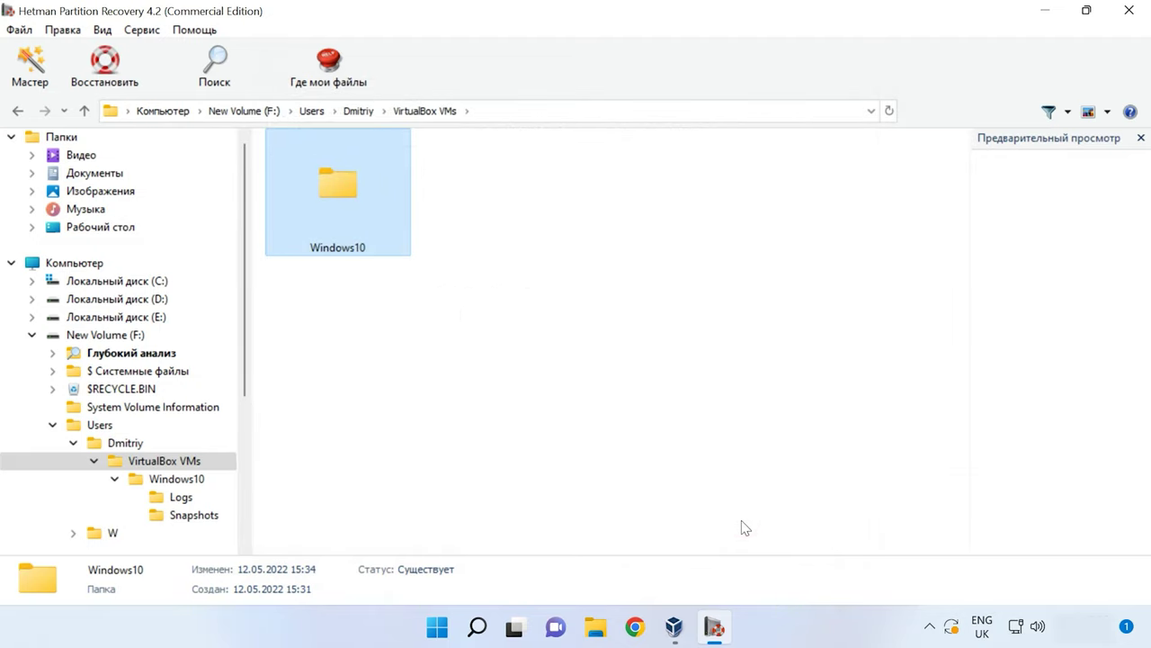
Switch to File Explorer and check the recovered contents of folder 2 on New Volume (F:)
{"action": "left_click", "coordinate": [593, 624]}
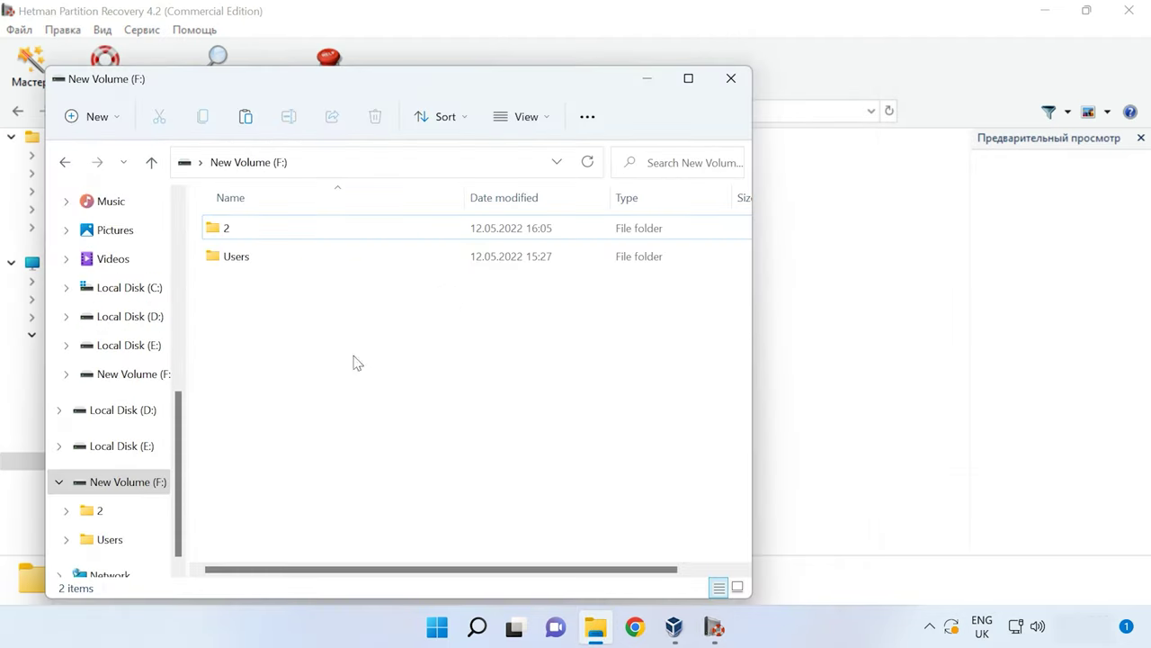
{"action": "double_click", "coordinate": [239, 236]}
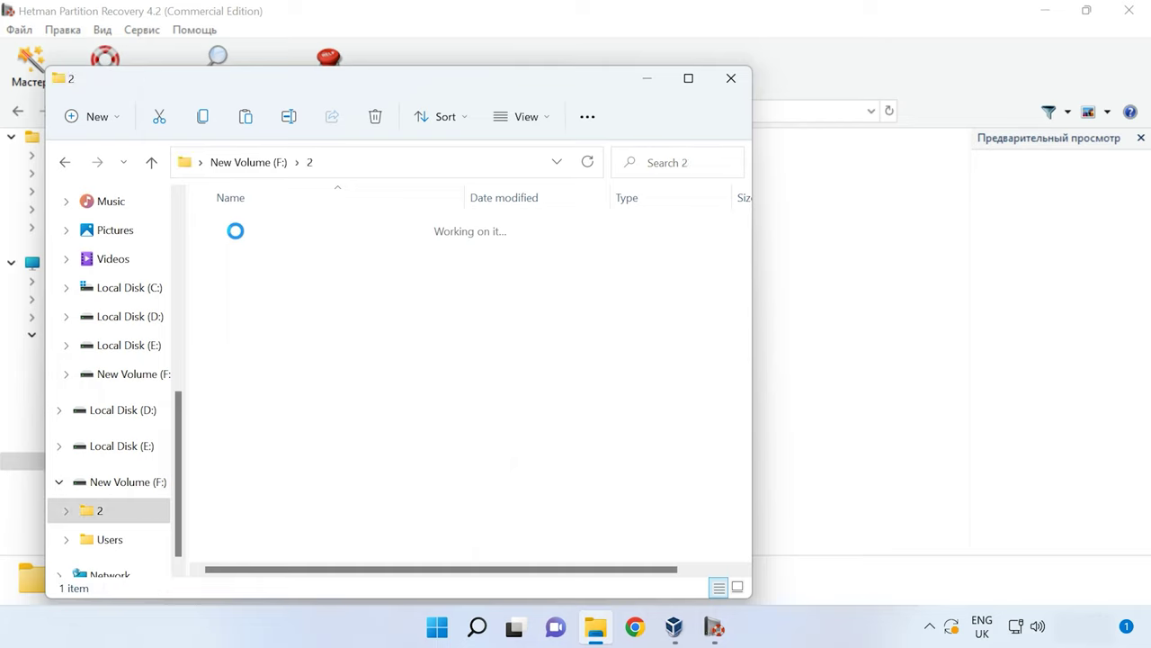
{"action": "left_click", "coordinate": [266, 230]}
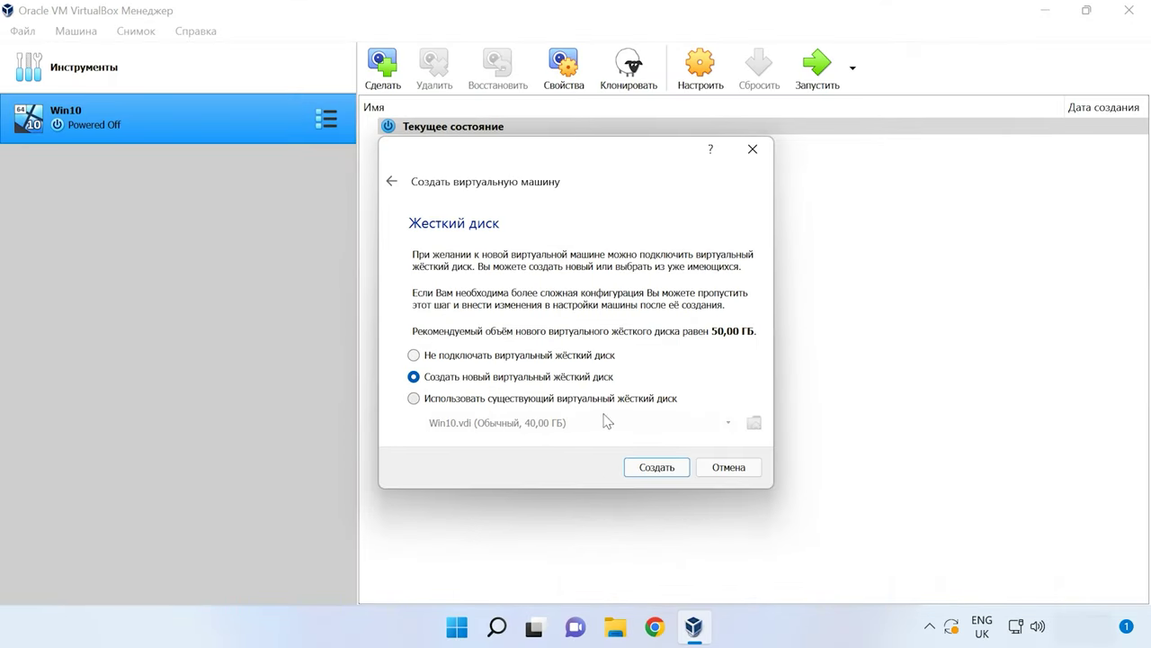
Choose to use an existing virtual hard disk and add Windows10.vdi from F:\2\Windows10 to the available disks
{"action": "left_click", "coordinate": [426, 401]}
{"action": "left_click", "coordinate": [540, 422]}
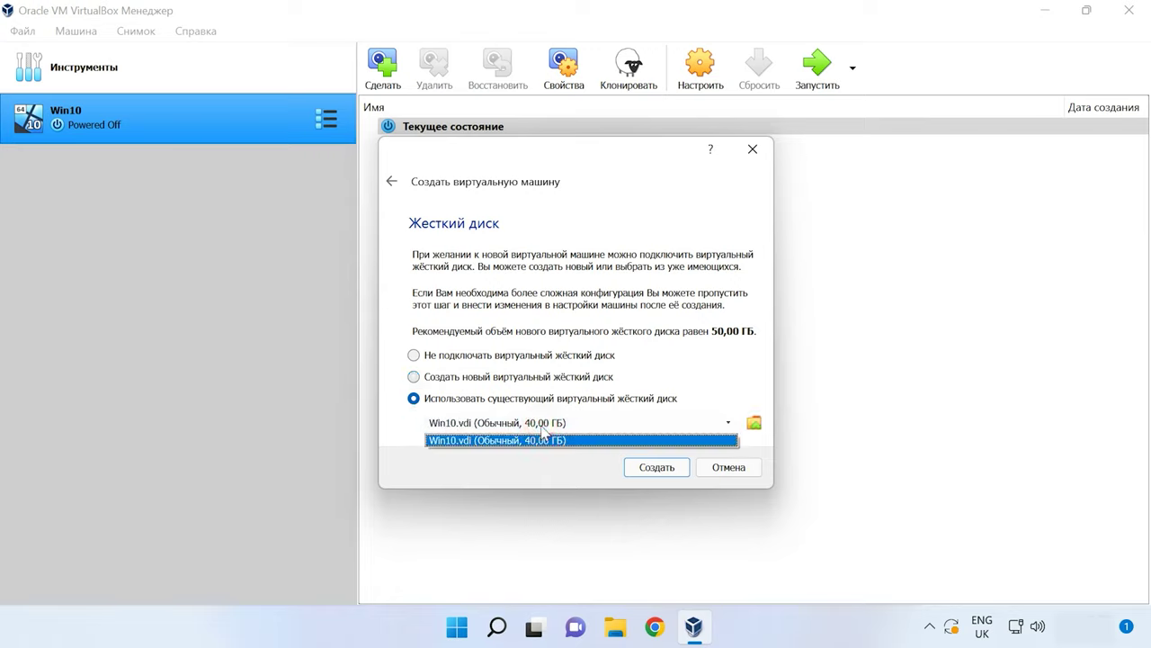
{"action": "left_click", "coordinate": [753, 424]}
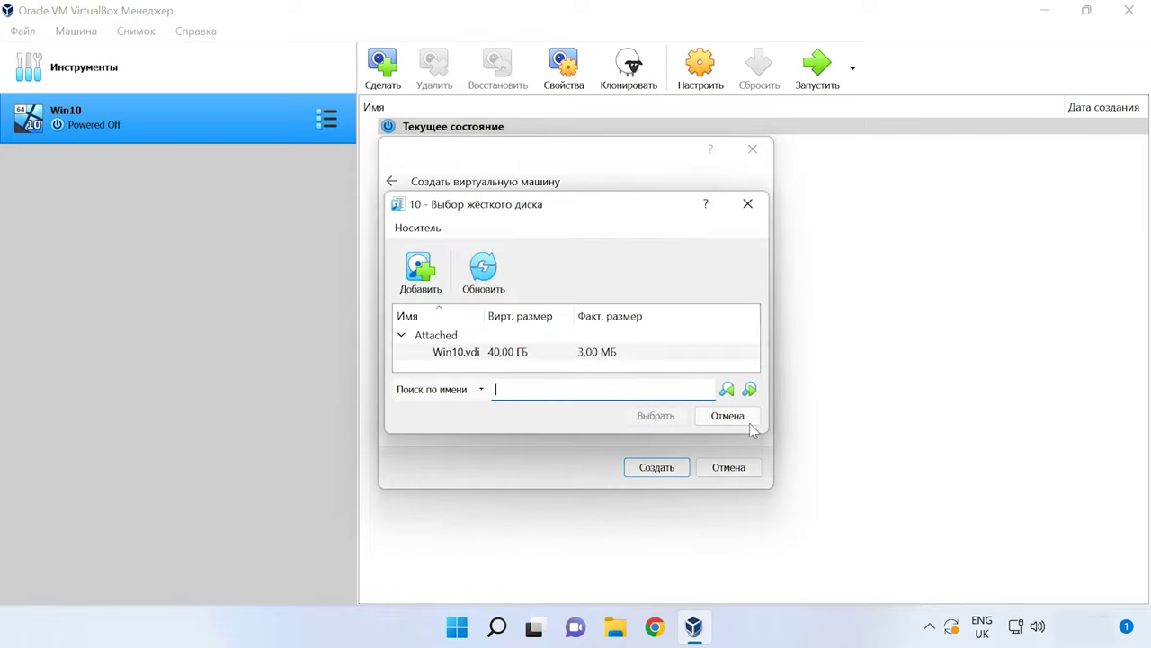
{"action": "left_click", "coordinate": [421, 274]}
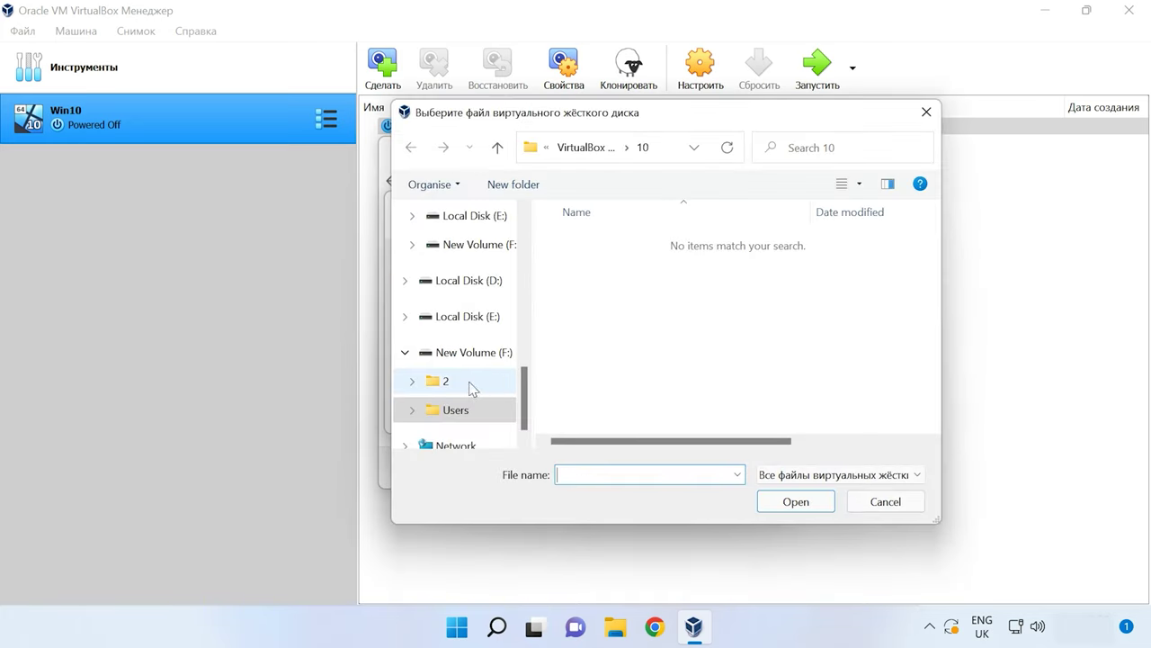
{"action": "scroll", "coordinate": [471, 385], "scroll_direction": "down", "scroll_amount": 1}
{"action": "left_click", "coordinate": [470, 325]}
{"action": "double_click", "coordinate": [572, 235]}
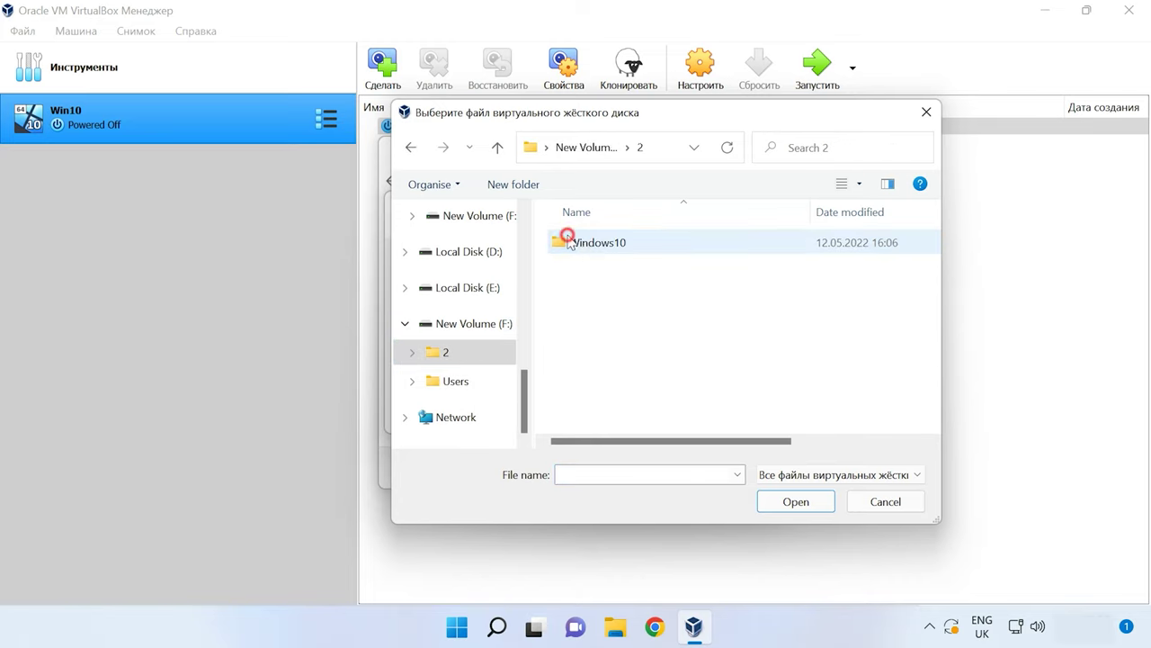
{"action": "left_click", "coordinate": [583, 242]}
{"action": "double_click", "coordinate": [583, 242]}
{"action": "left_click", "coordinate": [594, 299]}
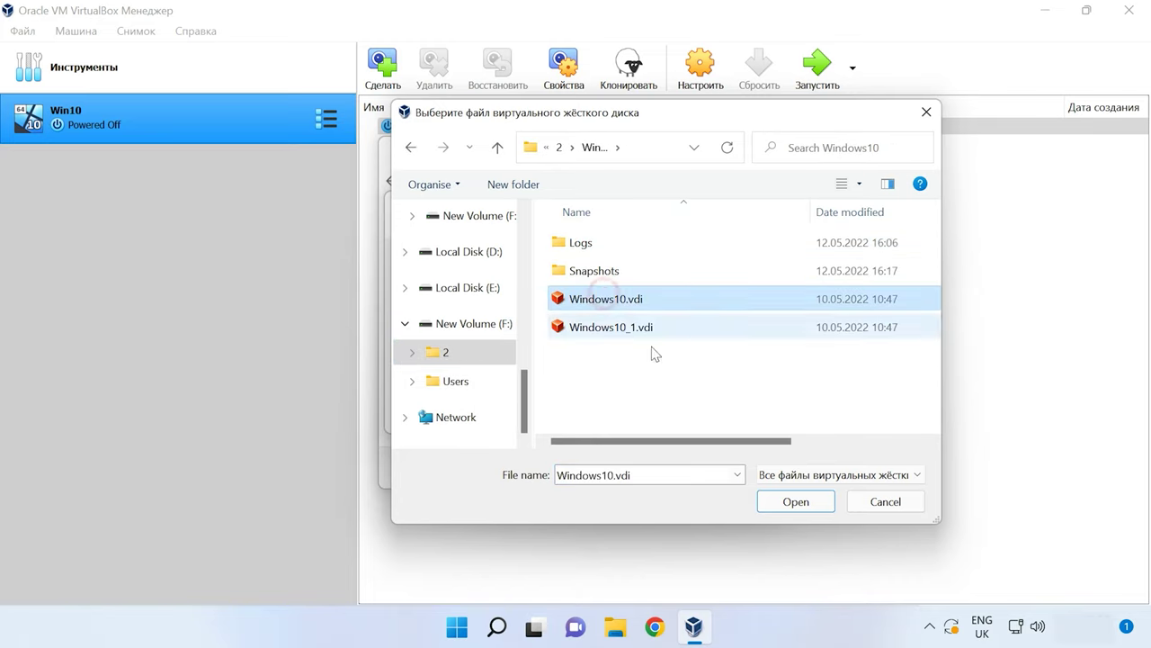
{"action": "left_click", "coordinate": [796, 502]}
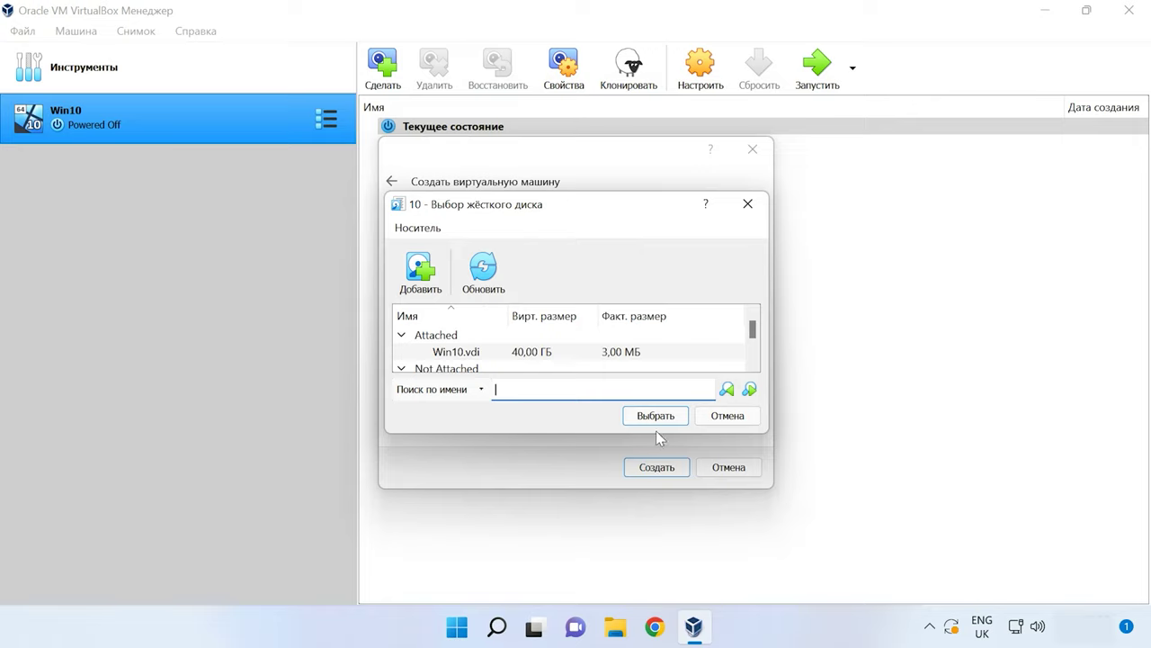
Select the unattached Windows10.vdi as the new machine's hard disk and create the virtual machine
{"action": "scroll", "coordinate": [493, 366], "scroll_direction": "down", "scroll_amount": 2}
{"action": "left_click", "coordinate": [493, 355]}
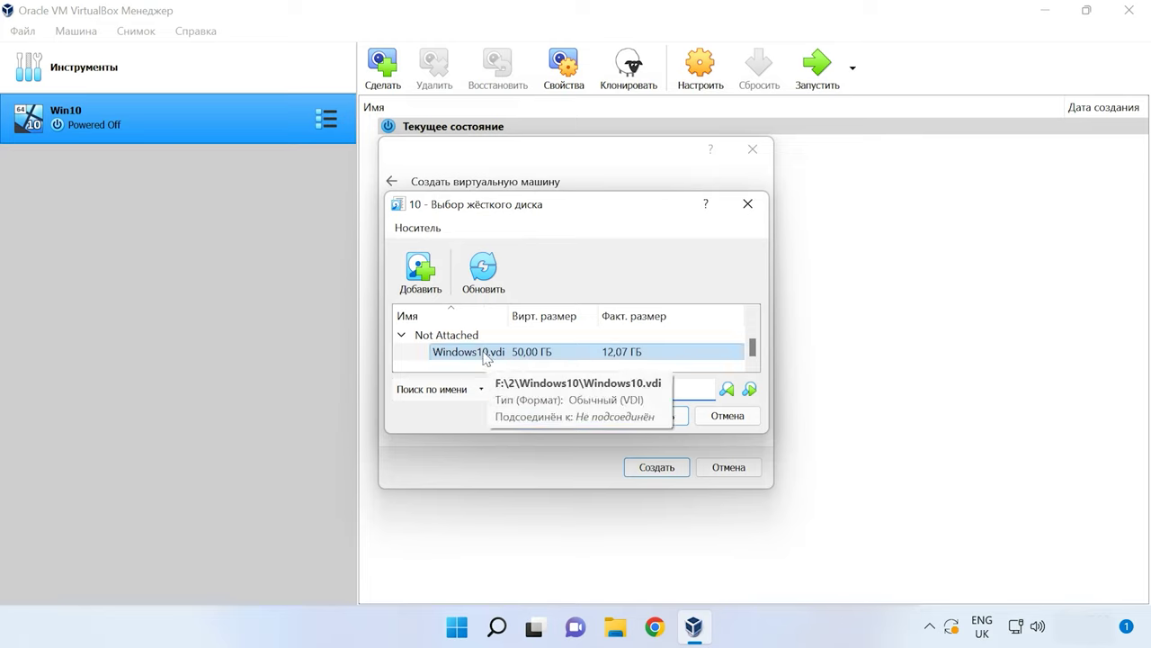
{"action": "left_click", "coordinate": [544, 388]}
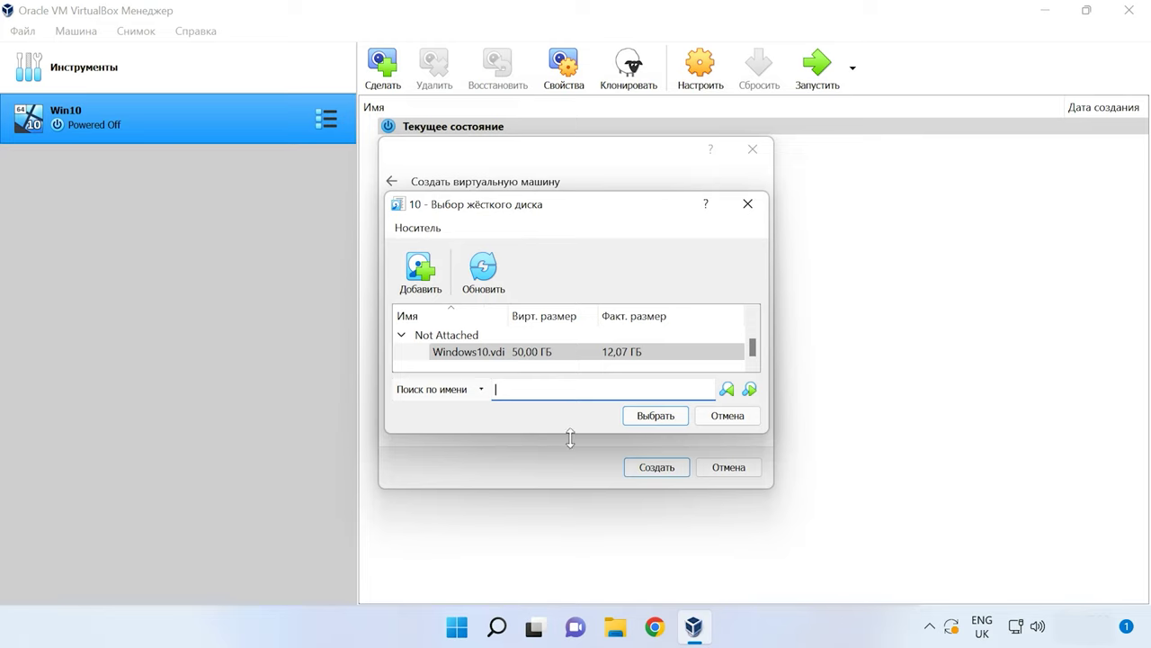
{"action": "left_click", "coordinate": [645, 416]}
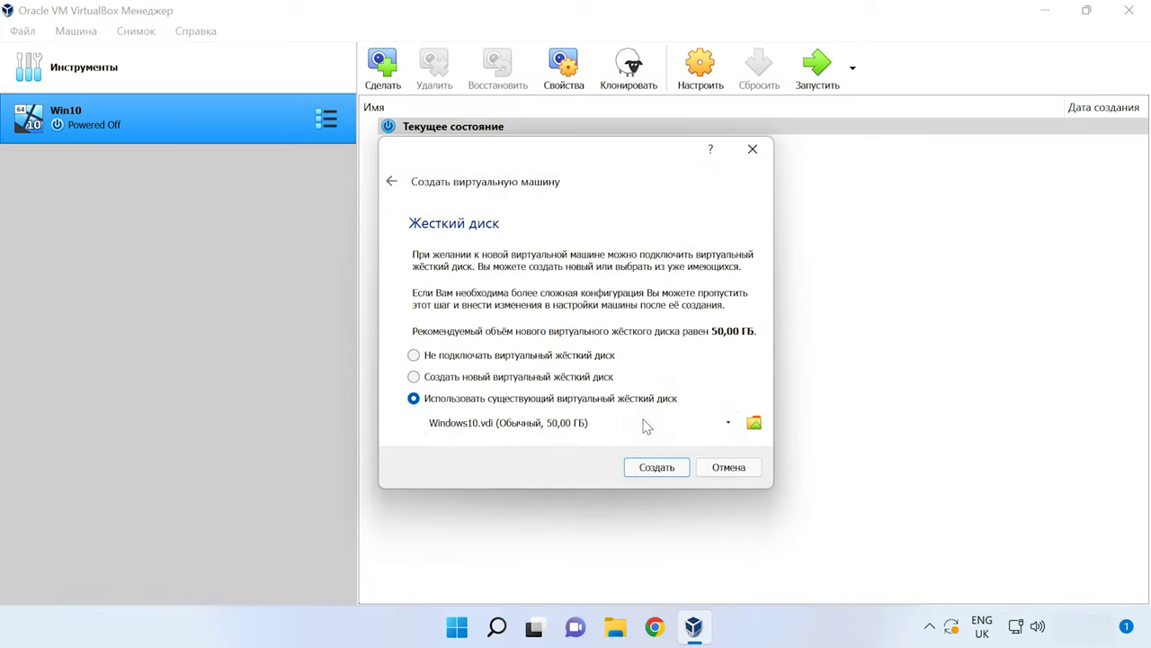
{"action": "left_click", "coordinate": [653, 468]}
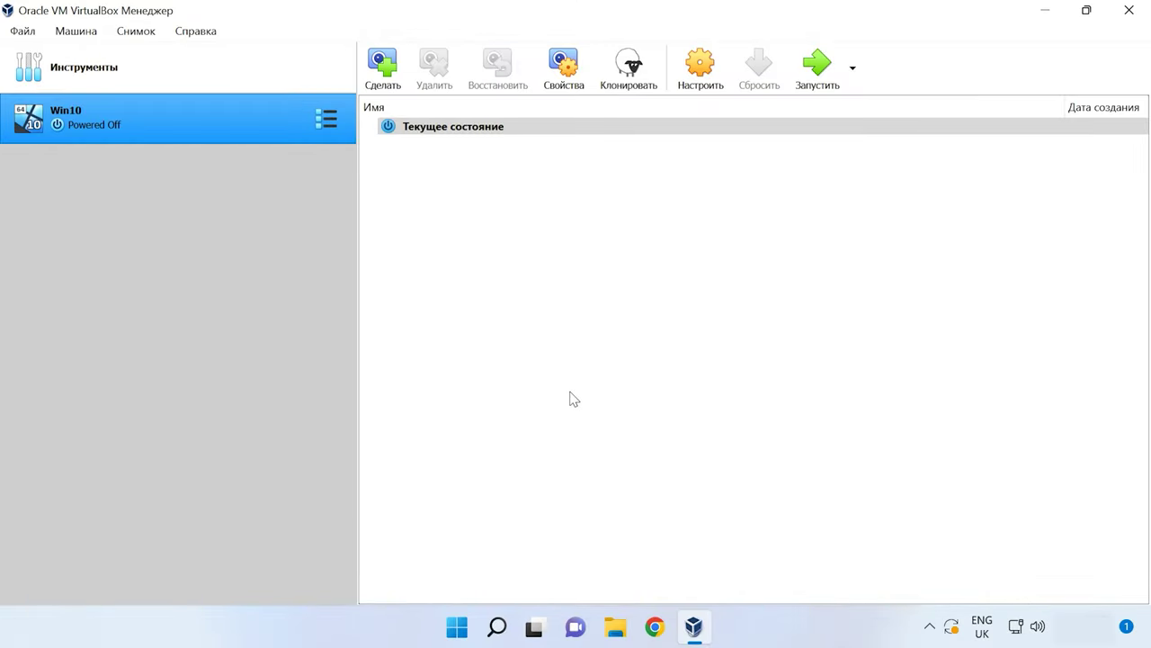
Try to add the existing machine file Win10.vbox from the user profile's VirtualBox VMs\Win10 folder on New Volume (F:)
{"action": "left_click", "coordinate": [72, 31]}
{"action": "left_click", "coordinate": [95, 78]}
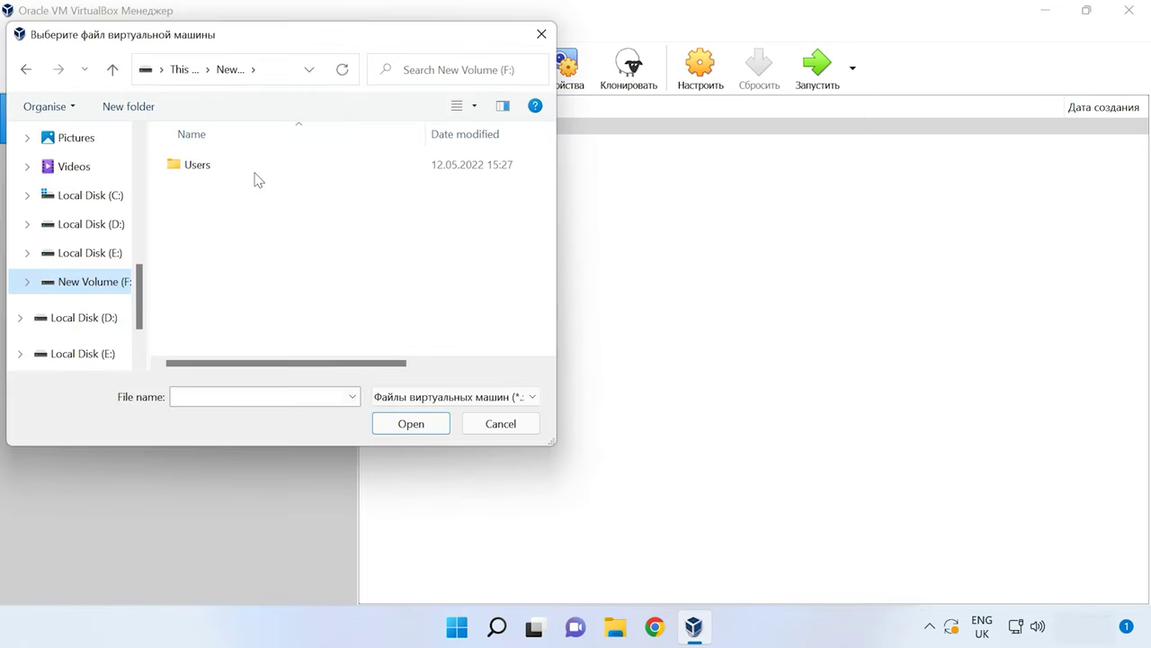
{"action": "double_click", "coordinate": [211, 163]}
{"action": "double_click", "coordinate": [200, 191]}
{"action": "left_click", "coordinate": [206, 166]}
{"action": "double_click", "coordinate": [206, 166]}
{"action": "double_click", "coordinate": [206, 163]}
{"action": "left_click", "coordinate": [211, 192]}
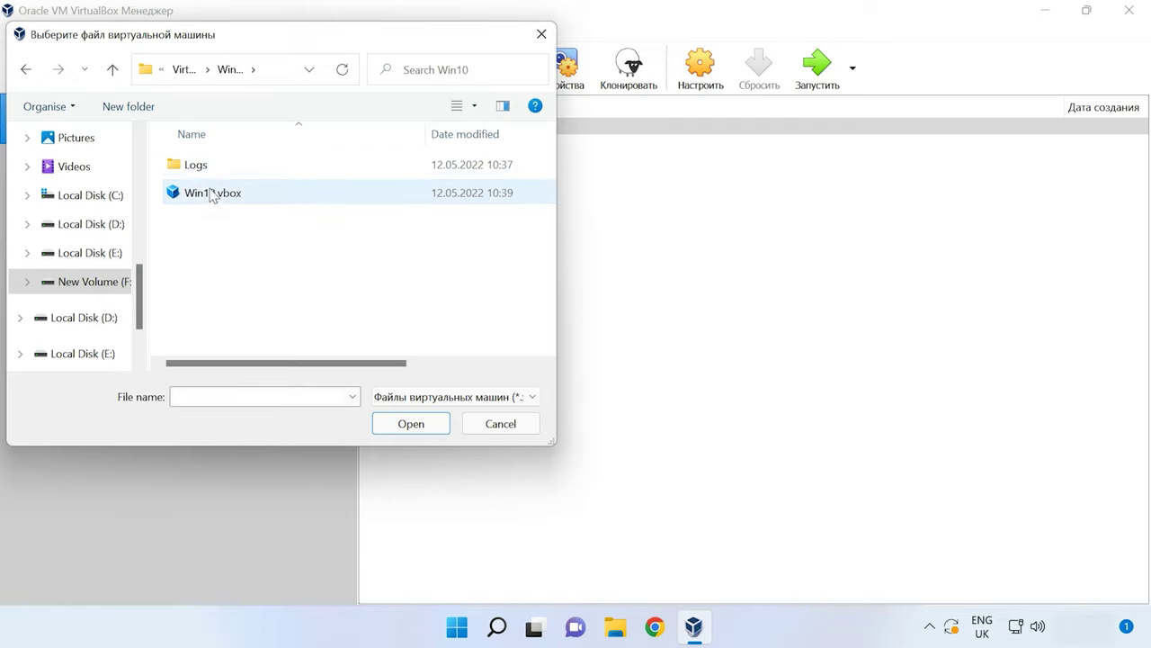
{"action": "left_click", "coordinate": [393, 424]}
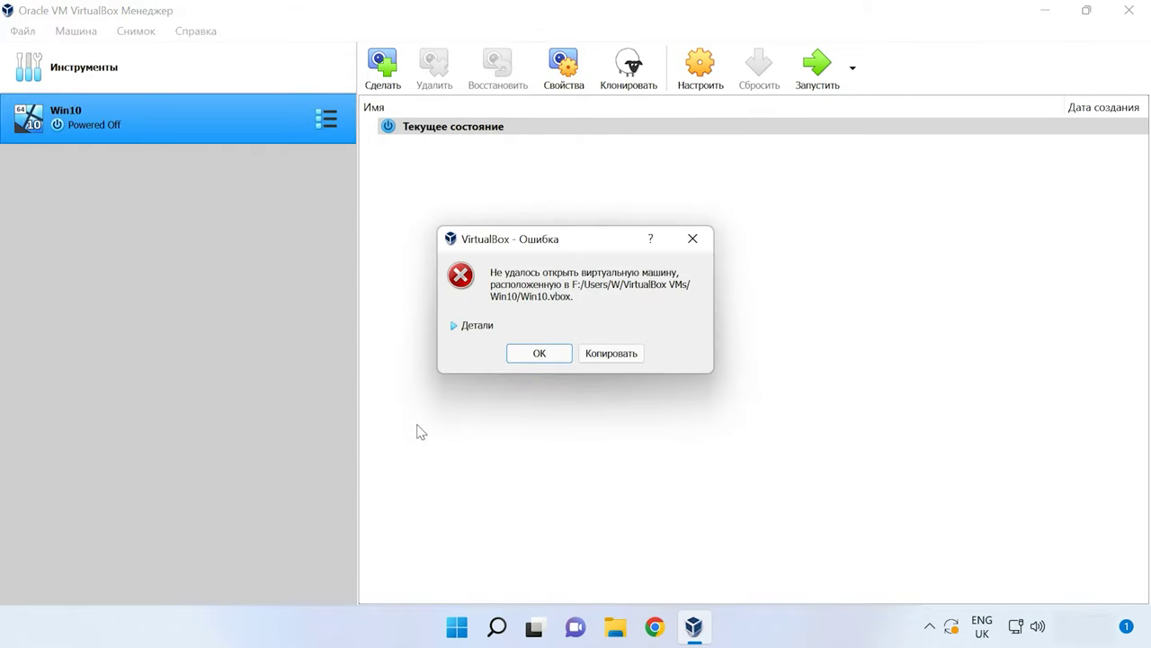
{"action": "left_click", "coordinate": [474, 326]}
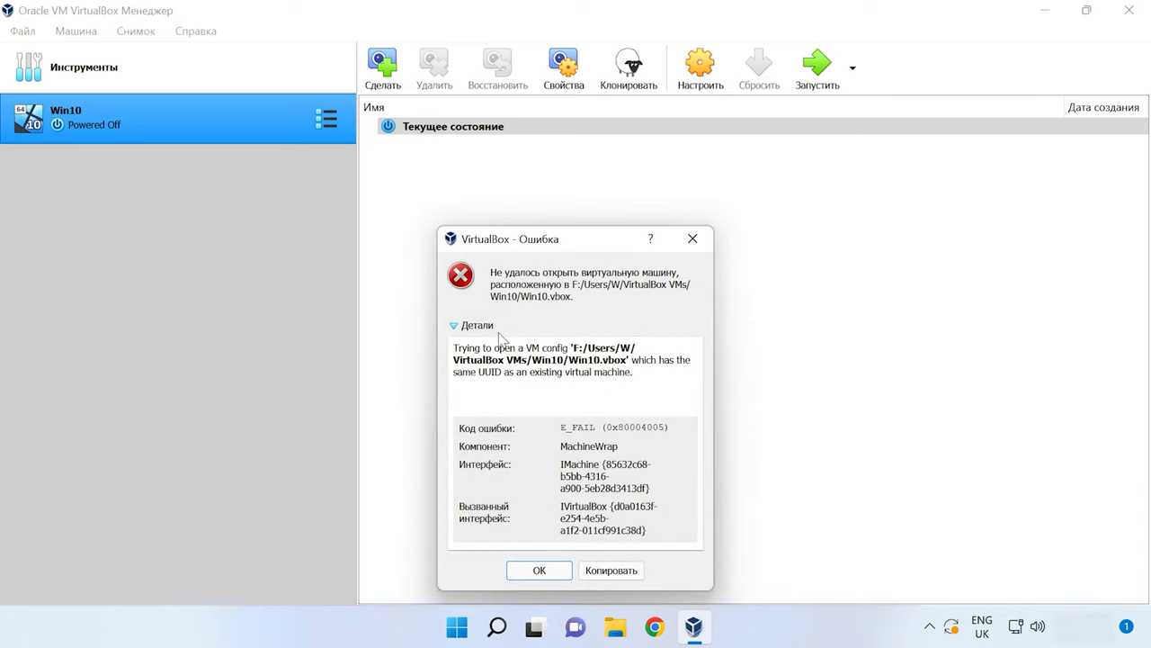
{"action": "left_click", "coordinate": [540, 572]}
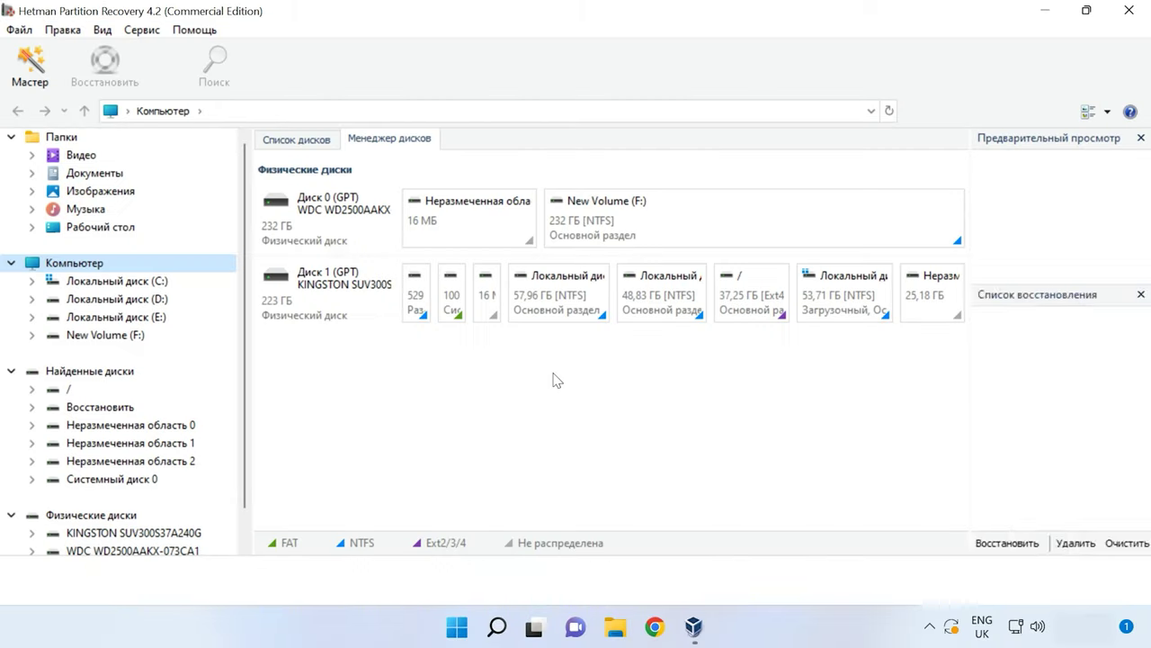
Start mounting a disk image and set the image type to VirtualBox (*.vdi)
{"action": "left_click", "coordinate": [142, 31]}
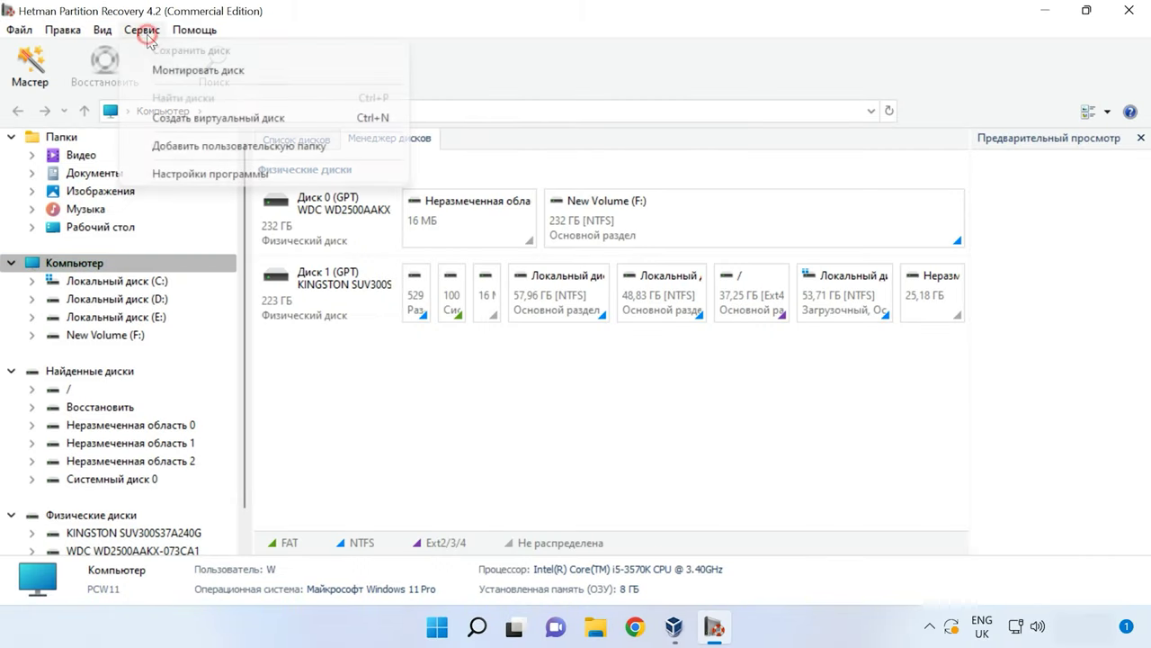
{"action": "left_click", "coordinate": [209, 72]}
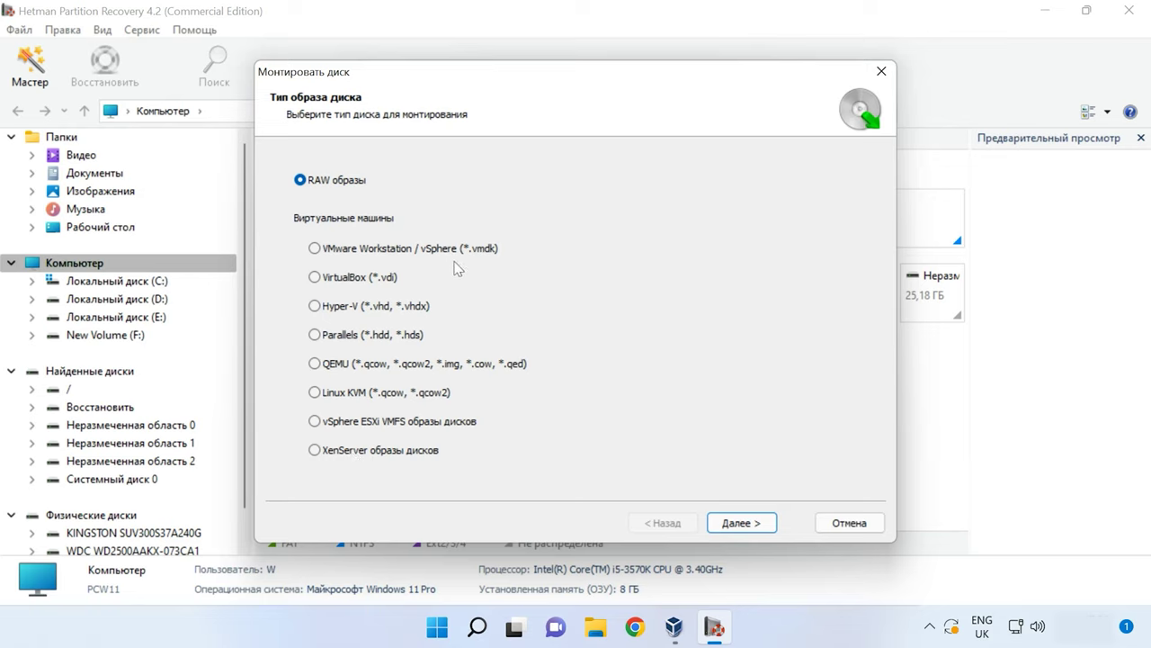
{"action": "left_click", "coordinate": [326, 278]}
{"action": "left_click", "coordinate": [742, 524]}
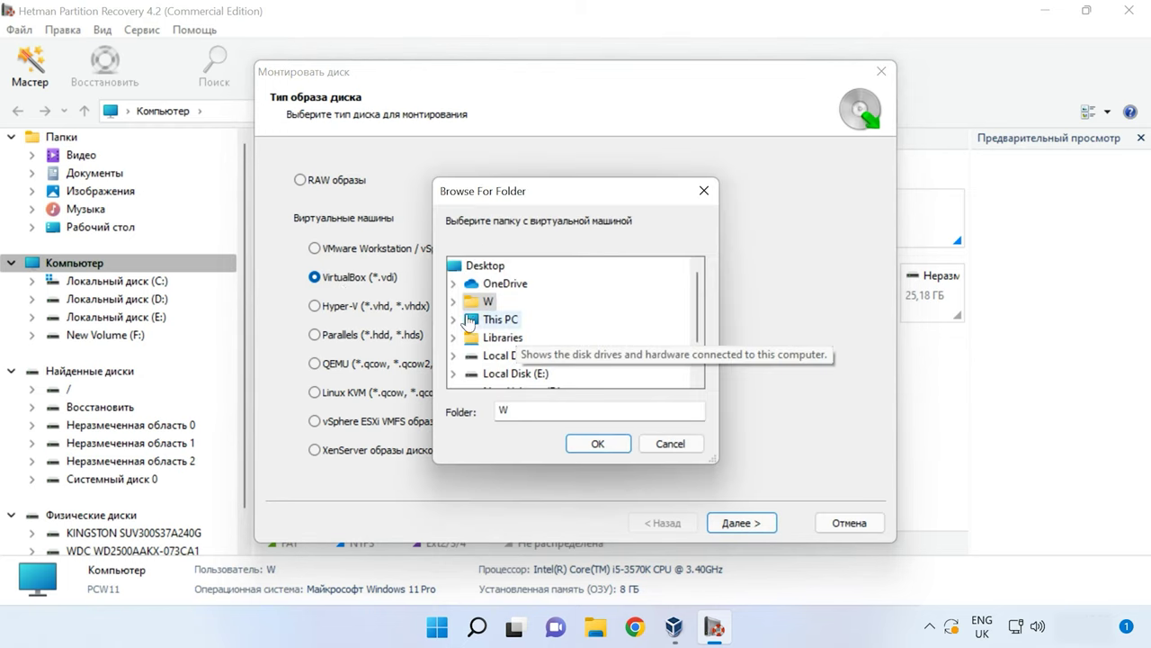
Choose the Windows10 folder under VirtualBox VMs in the VirtualMachine share of the network computer Archive as the machine folder
{"action": "scroll", "coordinate": [468, 338], "scroll_direction": "down", "scroll_amount": 1}
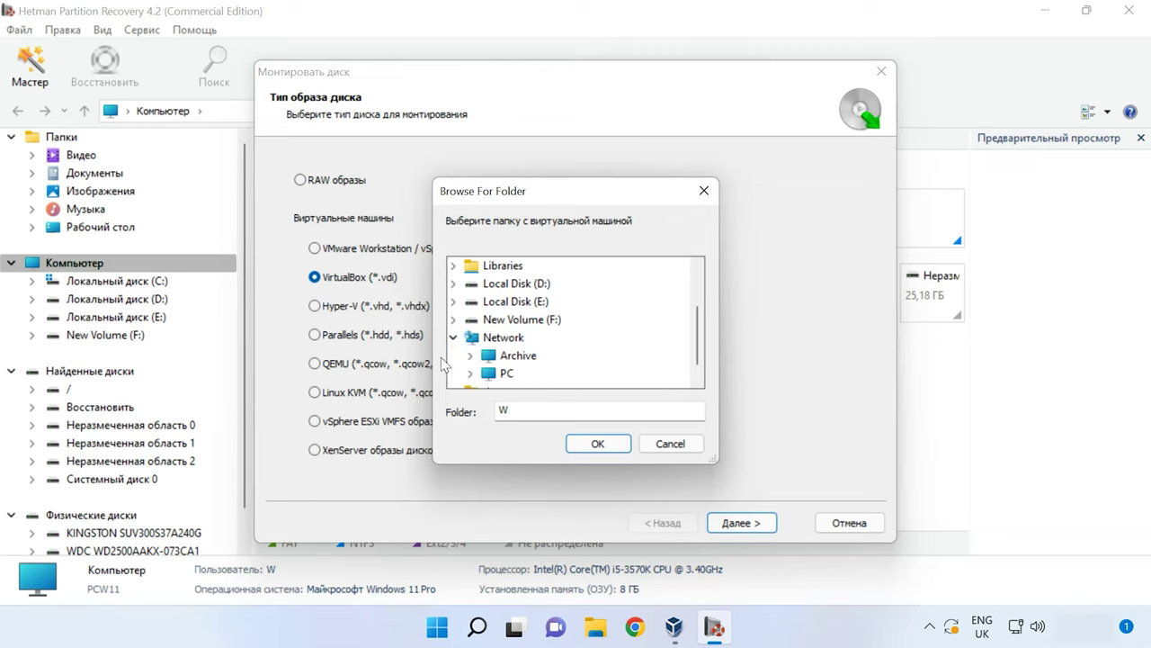
{"action": "left_click", "coordinate": [509, 356]}
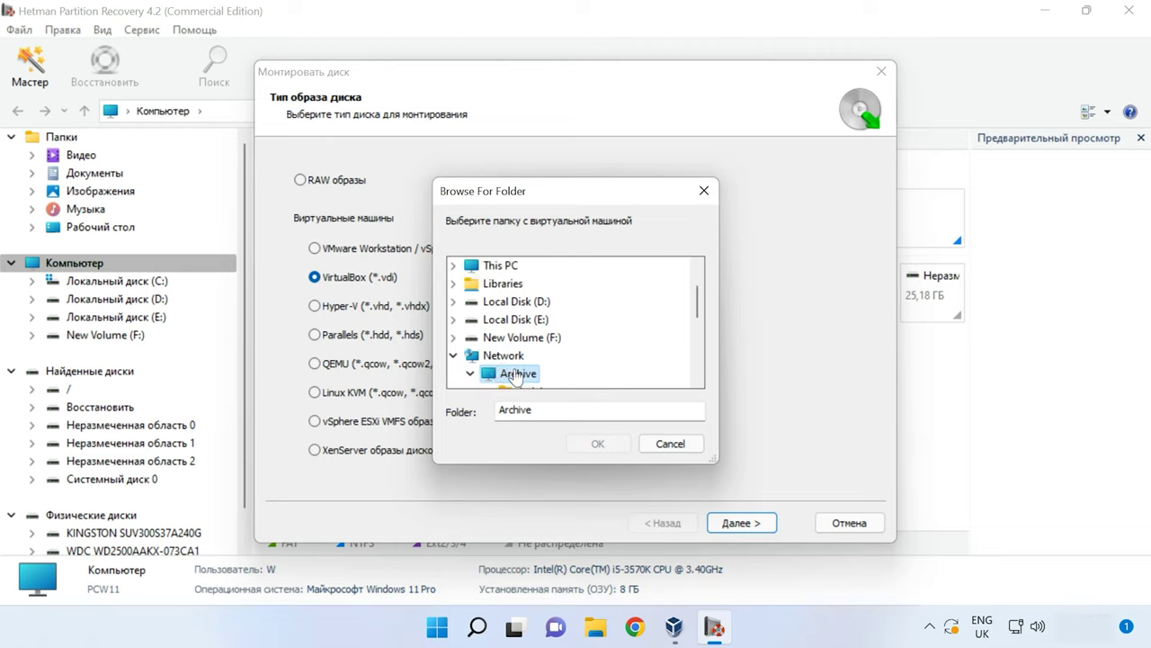
{"action": "scroll", "coordinate": [540, 331], "scroll_direction": "down", "scroll_amount": 3}
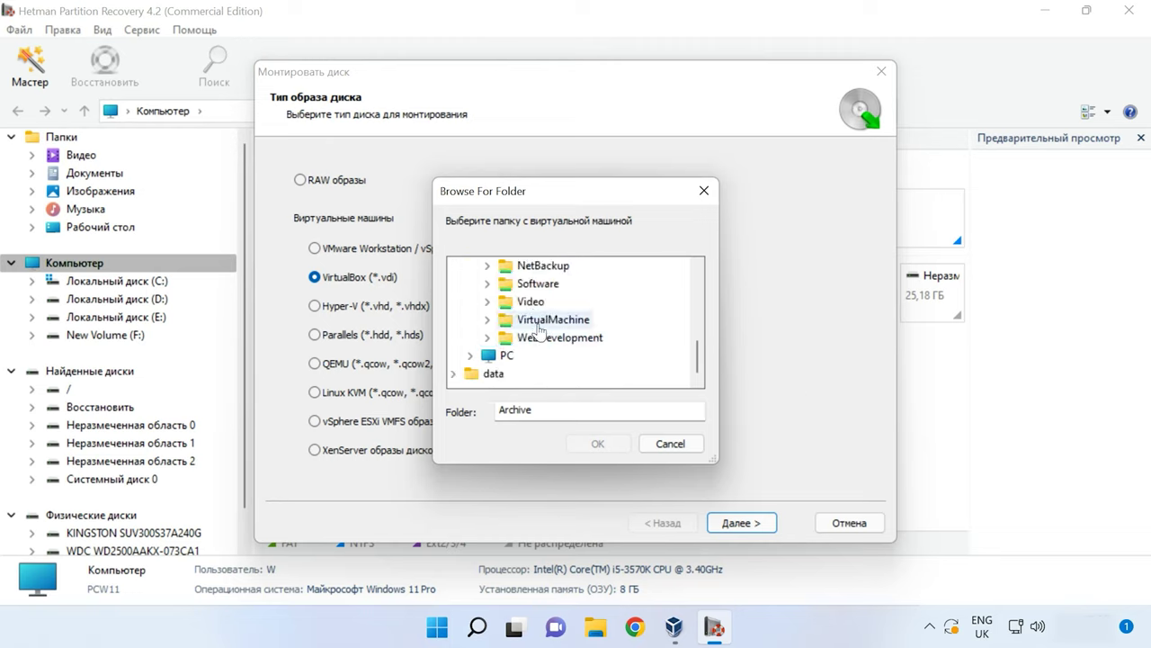
{"action": "left_click", "coordinate": [543, 322]}
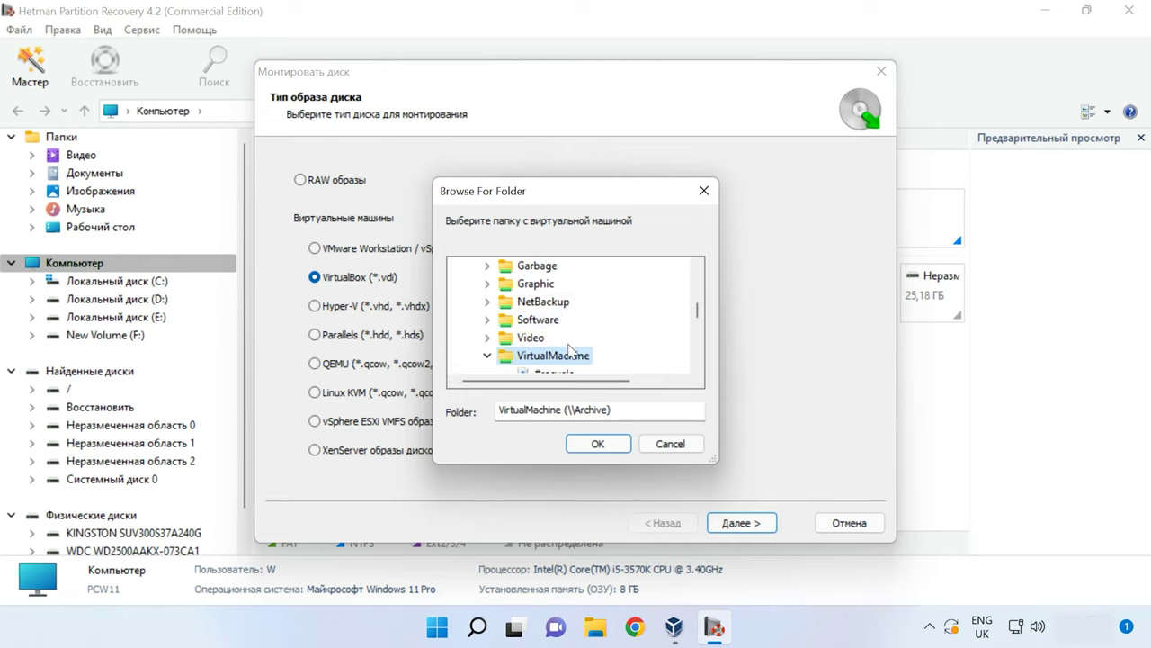
{"action": "scroll", "coordinate": [576, 346], "scroll_direction": "down", "scroll_amount": 3}
{"action": "scroll", "coordinate": [598, 328], "scroll_direction": "down", "scroll_amount": 1}
{"action": "scroll", "coordinate": [566, 310], "scroll_direction": "up", "scroll_amount": 1}
{"action": "left_click", "coordinate": [576, 355]}
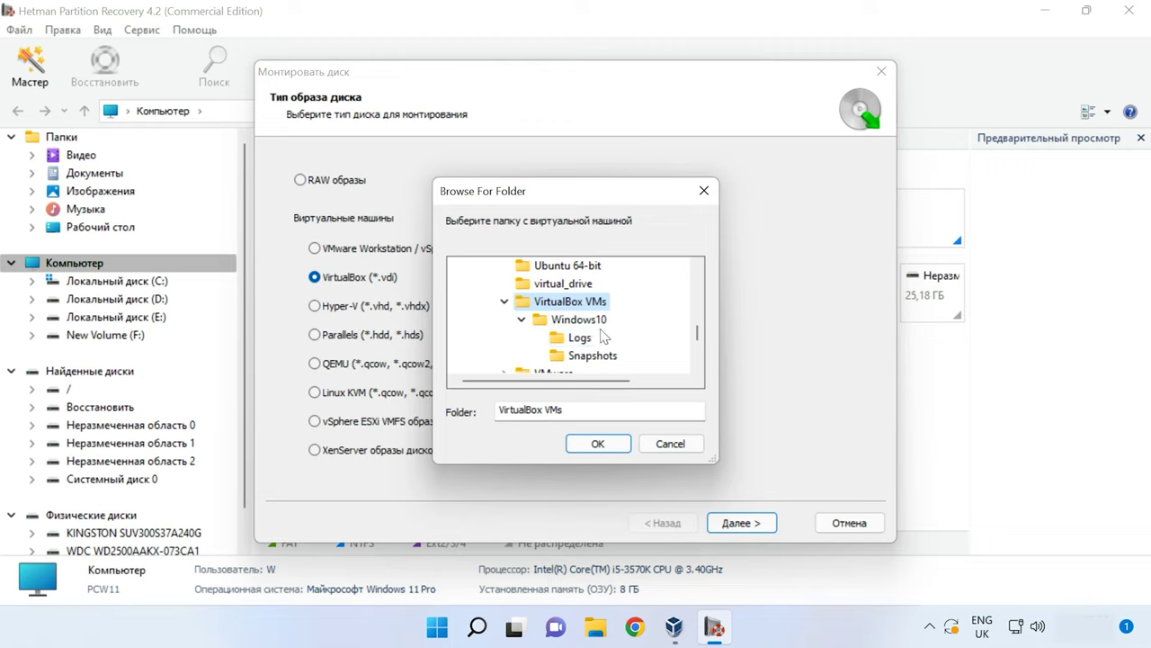
{"action": "left_click", "coordinate": [582, 322]}
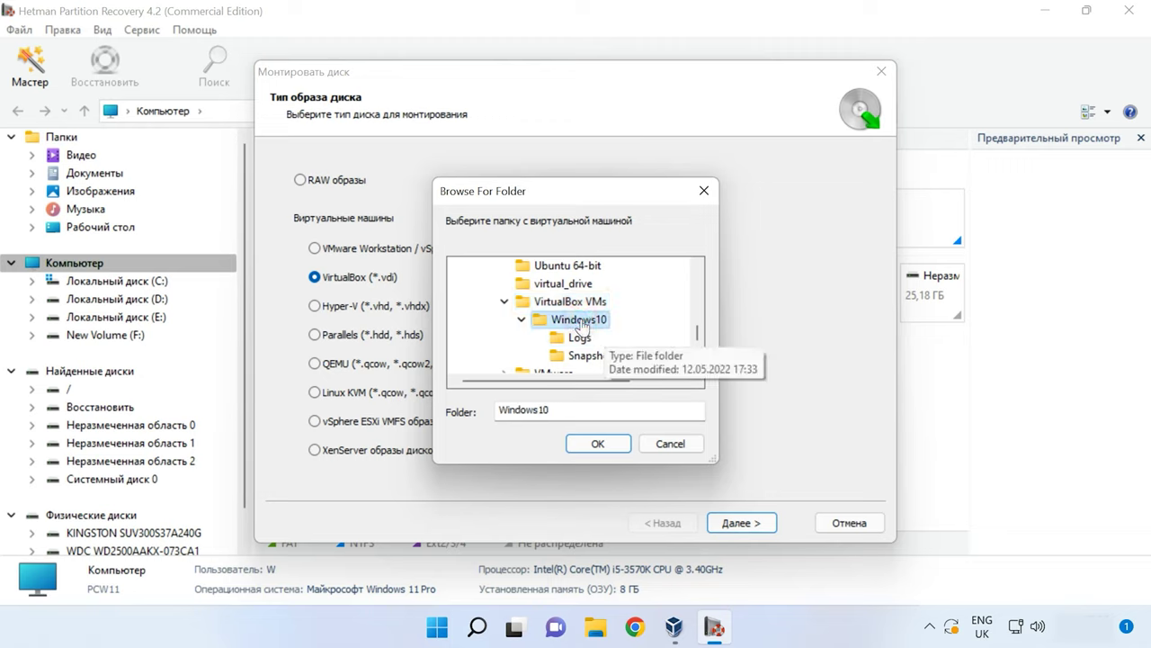
{"action": "left_click", "coordinate": [598, 444]}
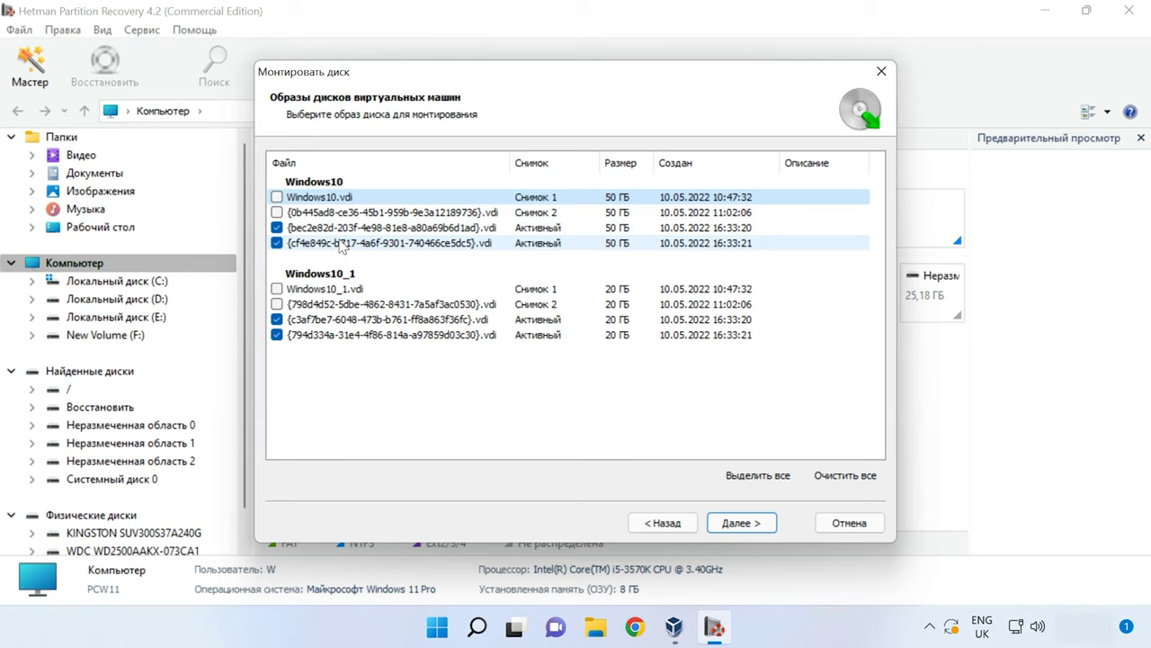
Mount only the active images starting with cf4e849c for Windows10 and 794d334a for Windows10_1
{"action": "left_click", "coordinate": [276, 227]}
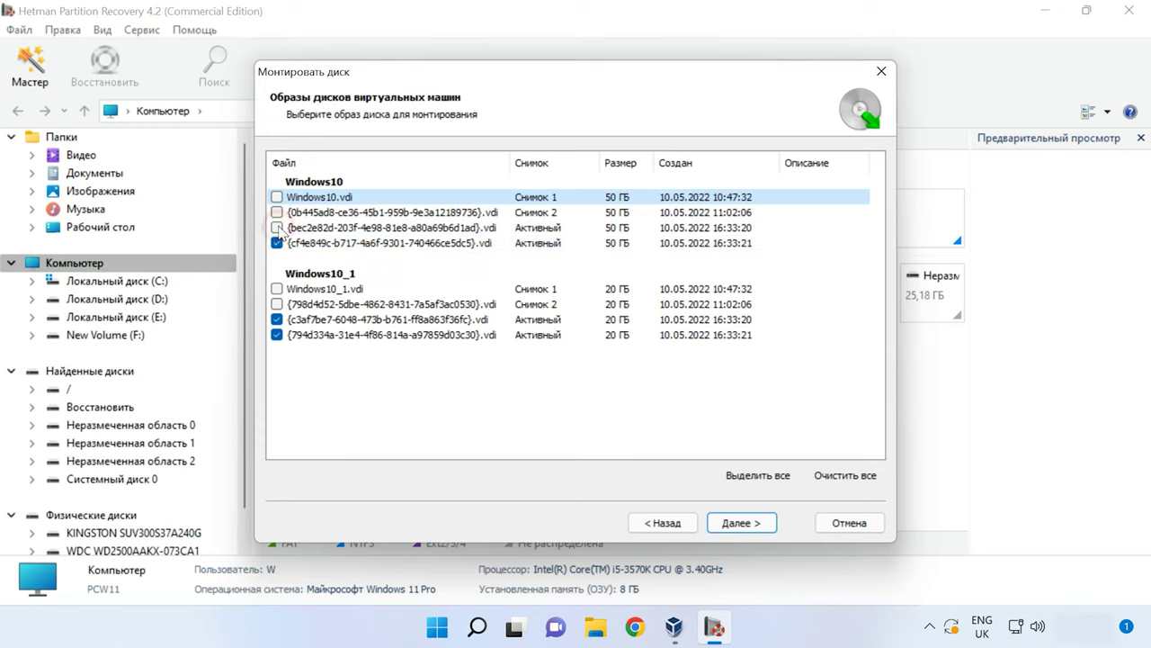
{"action": "left_click", "coordinate": [276, 319]}
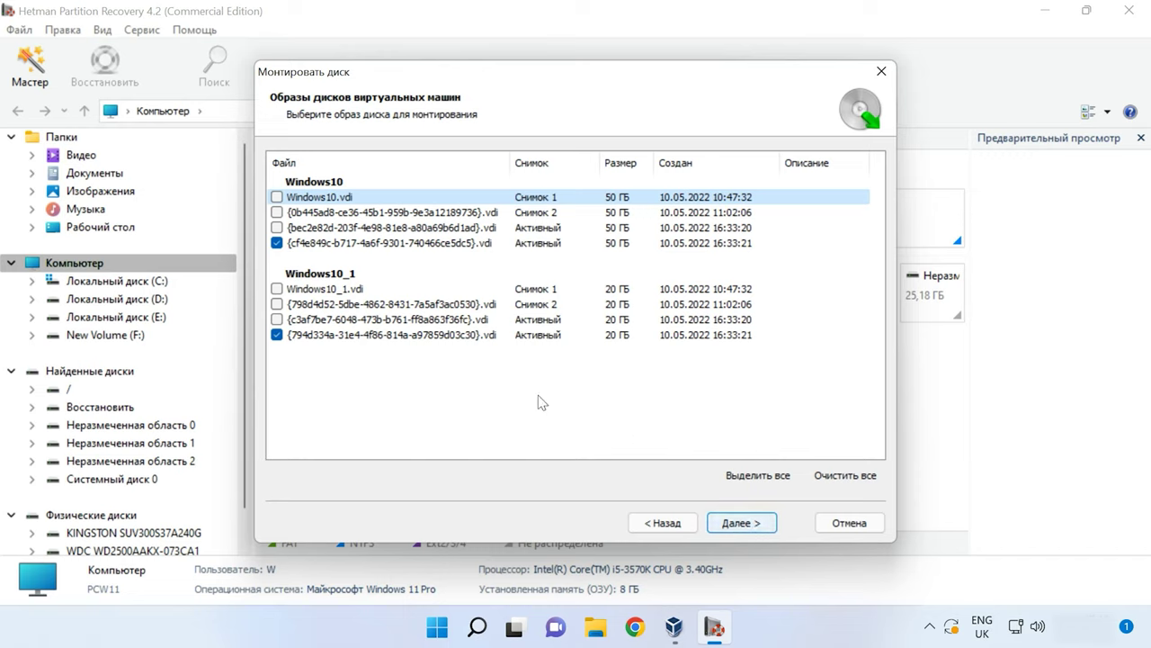
{"action": "left_click", "coordinate": [276, 304]}
{"action": "left_click", "coordinate": [277, 335]}
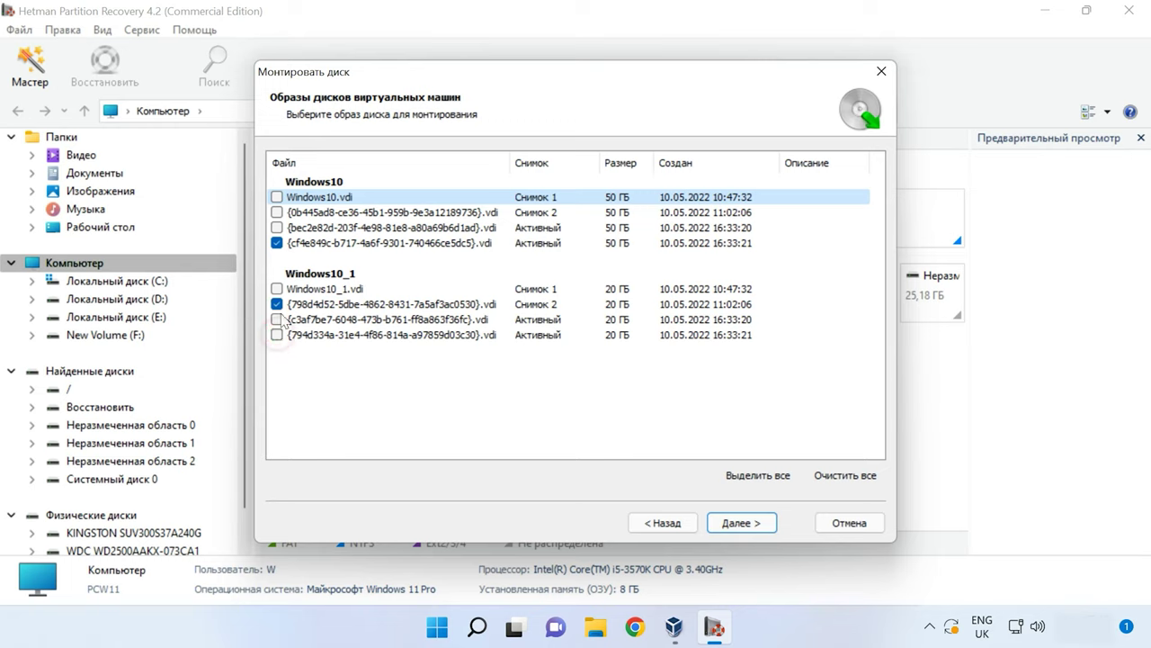
{"action": "left_click", "coordinate": [276, 304]}
{"action": "left_click", "coordinate": [277, 335]}
{"action": "left_click", "coordinate": [743, 524]}
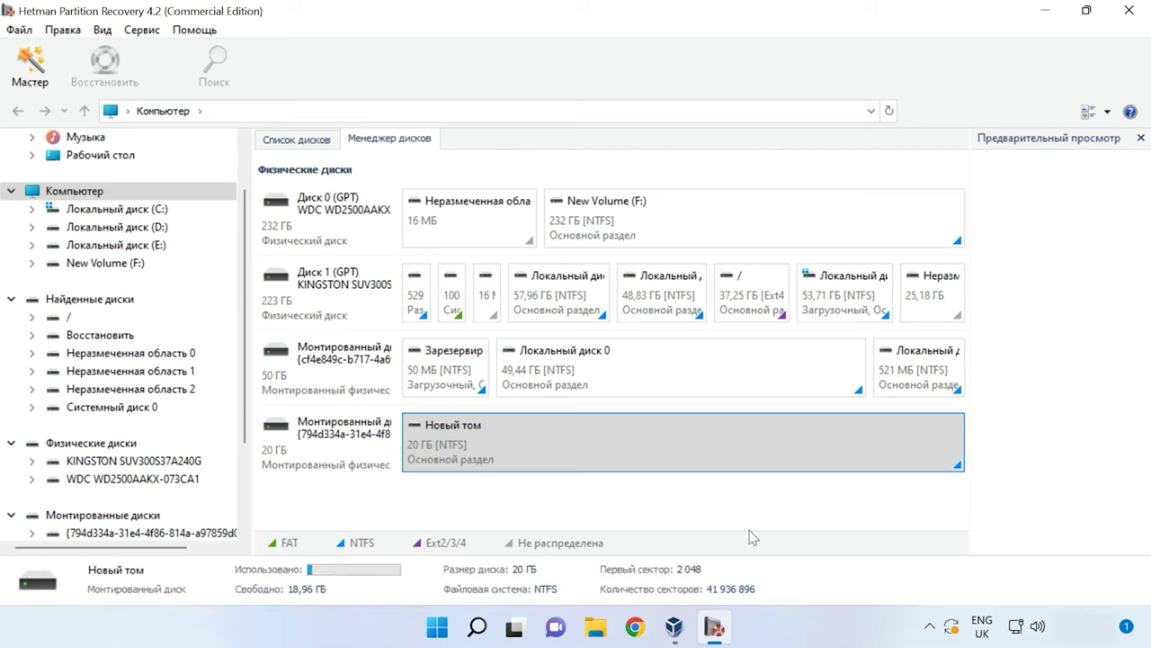
Run a quick scan of the mounted 20 GB volume Новый том and finish the analysis wizard
{"action": "right_click", "coordinate": [596, 444]}
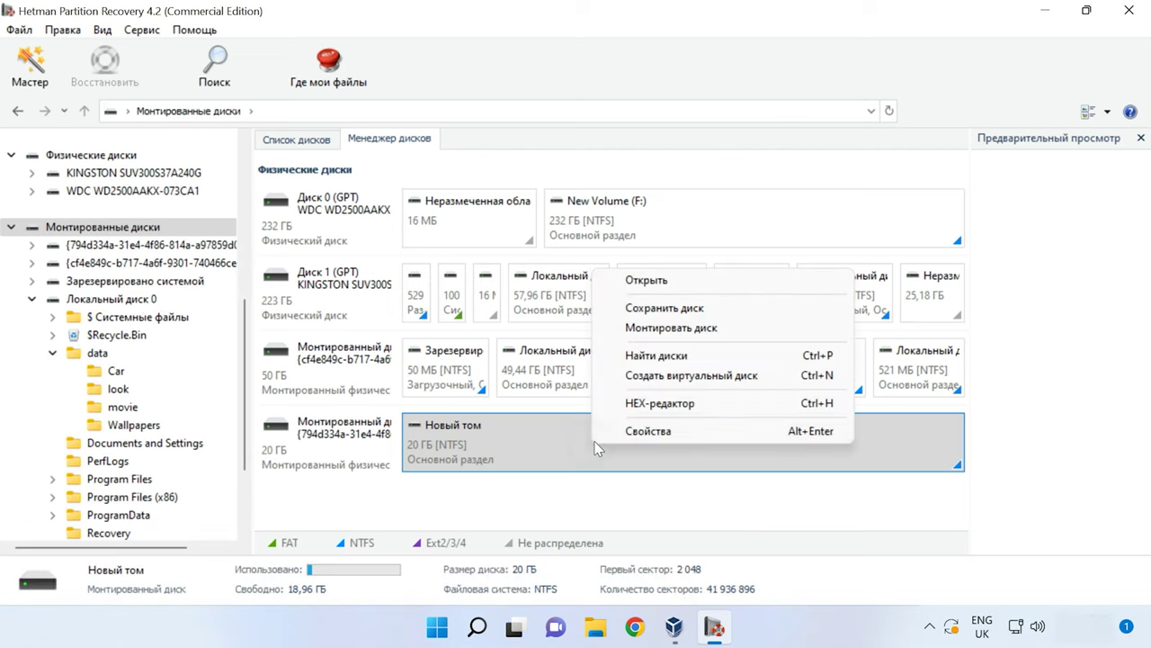
{"action": "left_click", "coordinate": [653, 283]}
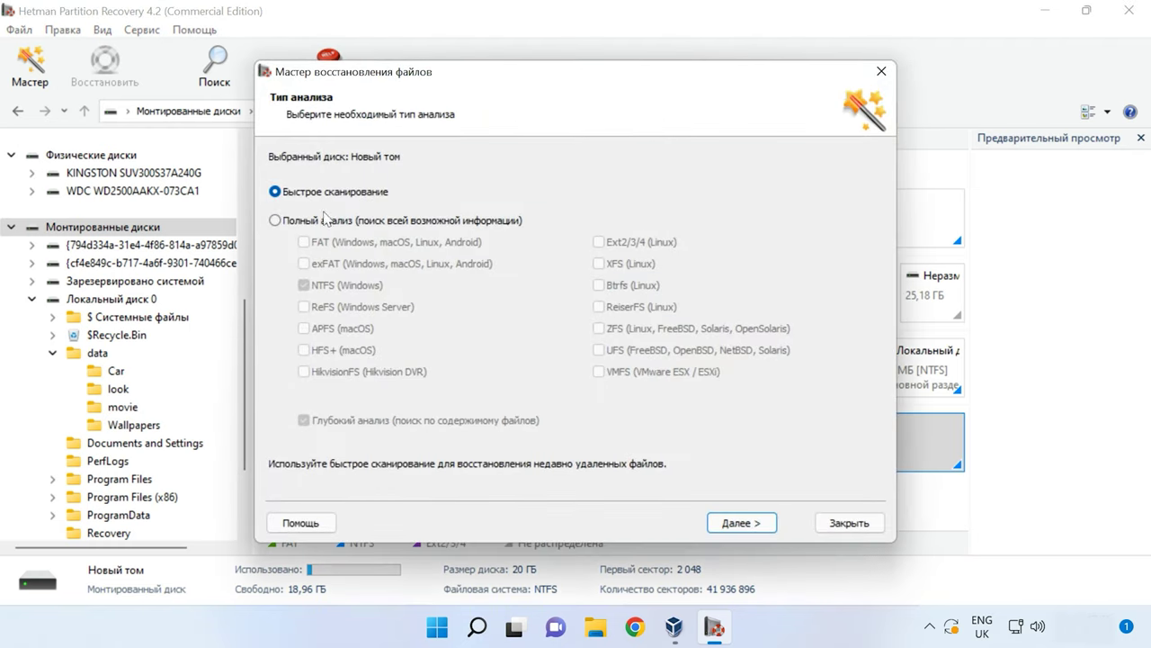
{"action": "left_click", "coordinate": [742, 523]}
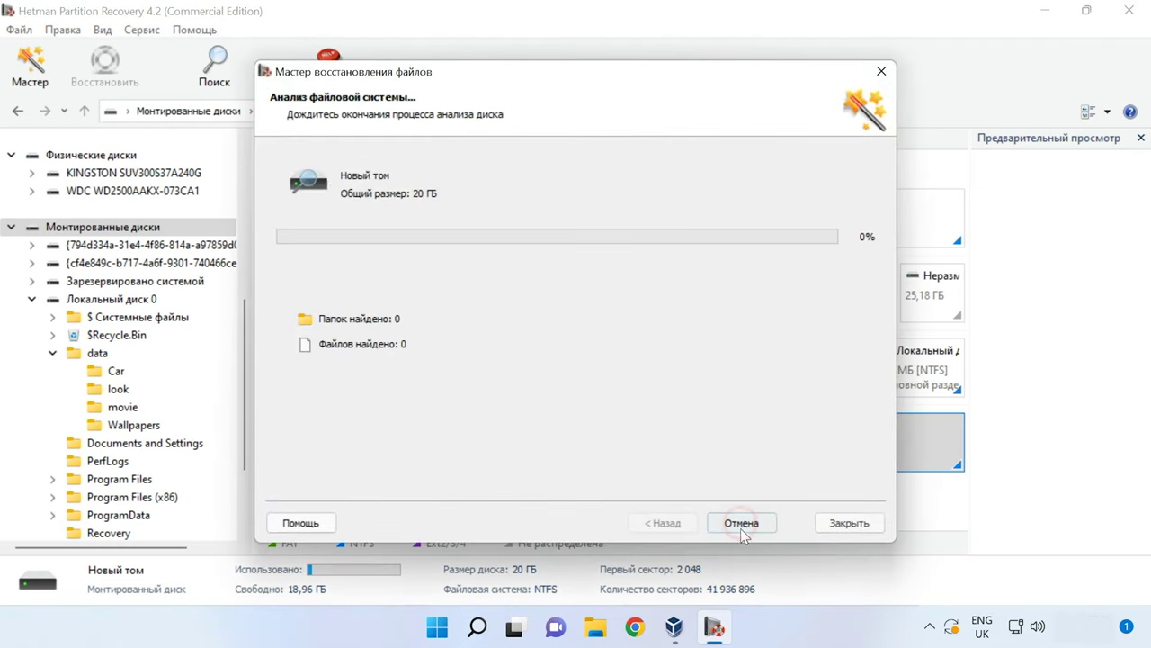
{"action": "left_click", "coordinate": [745, 527]}
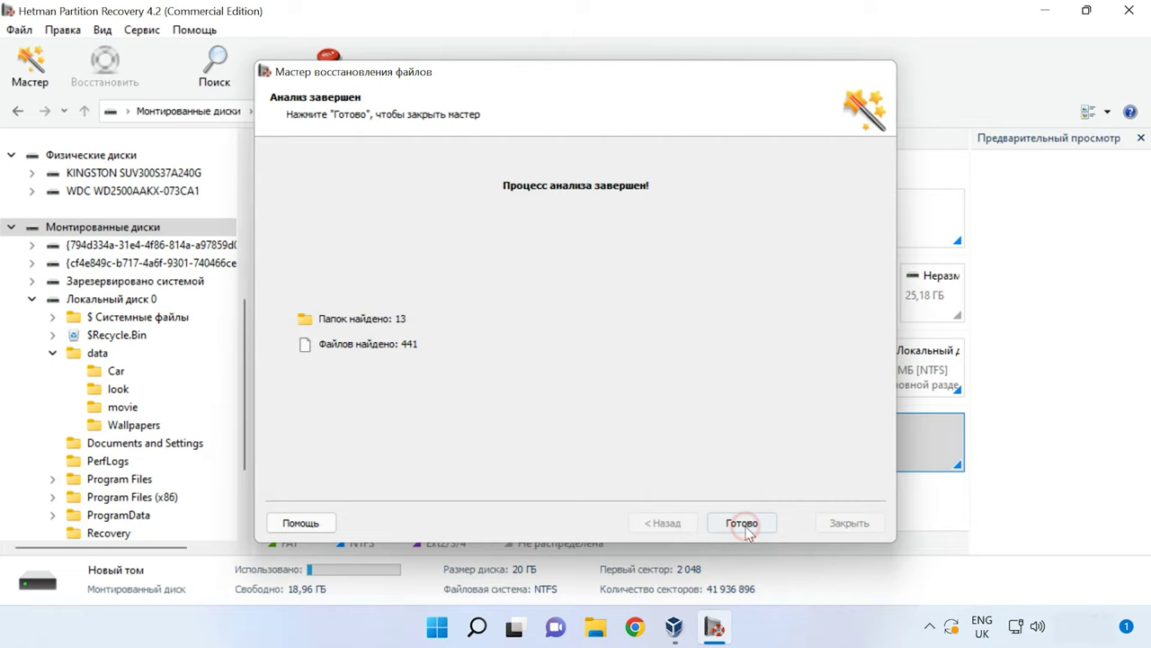
Open the data folder on the scanned volume Новый том and look through its files
{"action": "double_click", "coordinate": [644, 221]}
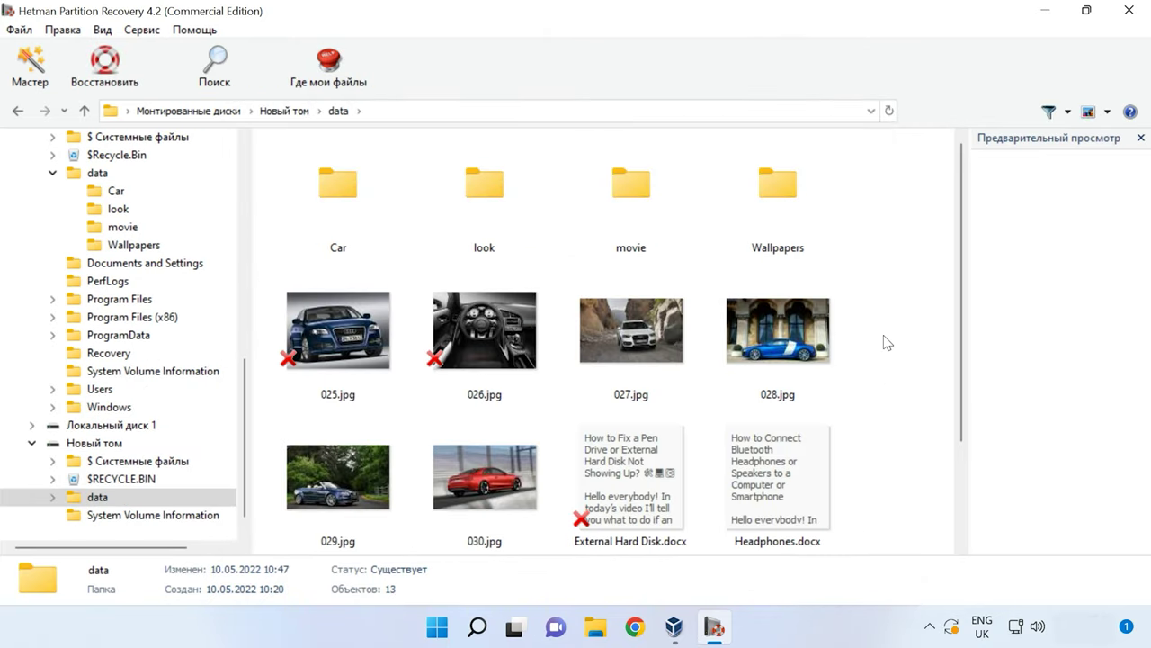
{"action": "scroll", "coordinate": [884, 344], "scroll_direction": "down", "scroll_amount": 2}
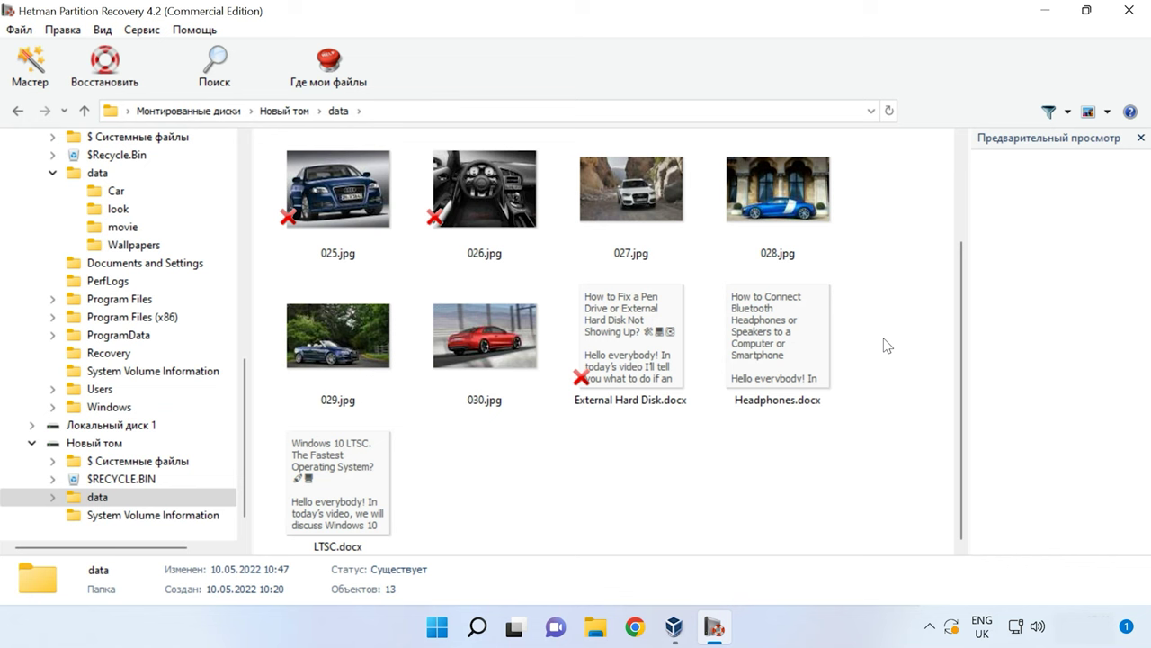
{"action": "scroll", "coordinate": [884, 345], "scroll_direction": "up", "scroll_amount": 2}
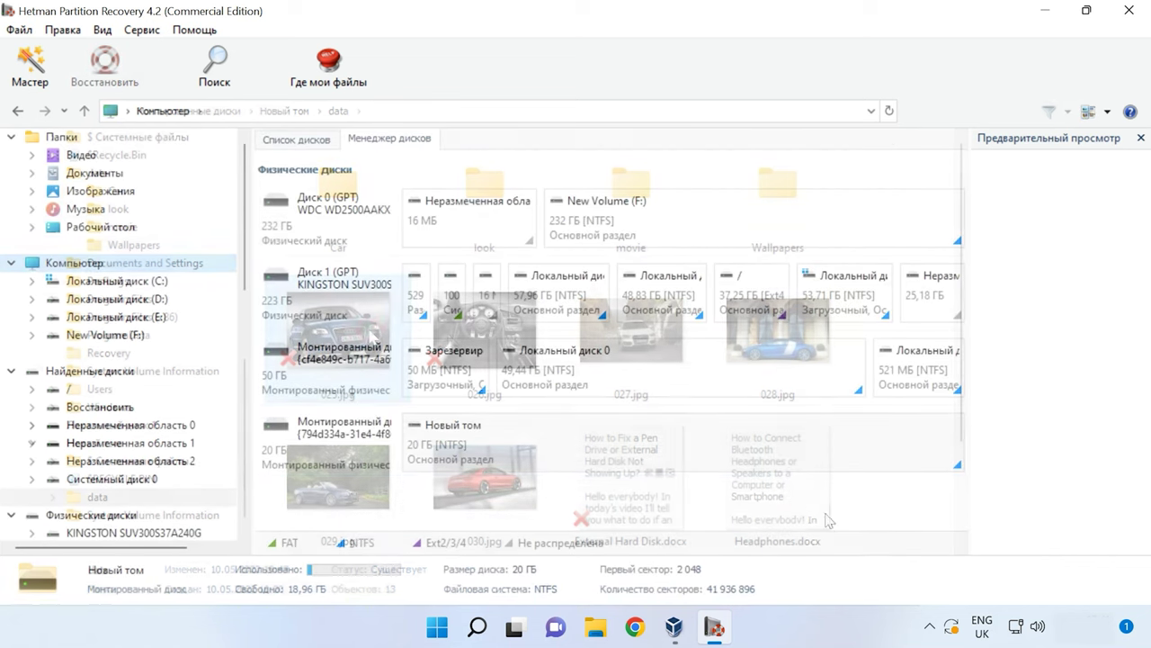
Reanalyze the mounted 49.44 GB volume Локальный диск 0 using a full analysis with the NTFS file system
{"action": "left_click", "coordinate": [637, 364]}
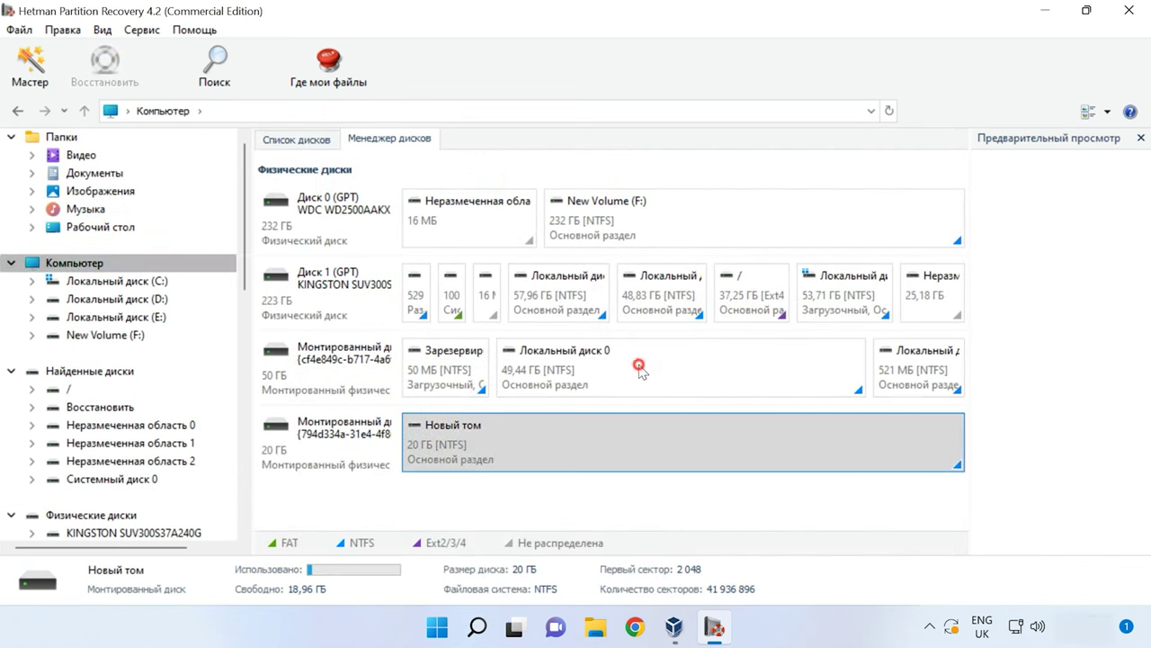
{"action": "left_click", "coordinate": [654, 369]}
{"action": "right_click", "coordinate": [663, 361]}
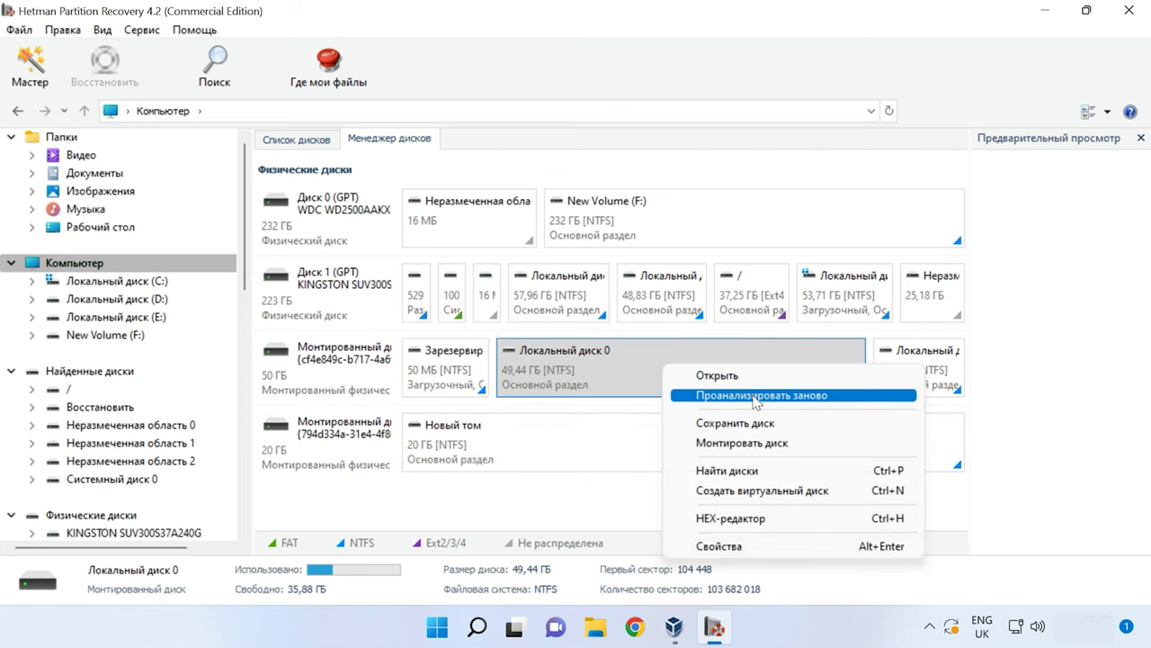
{"action": "left_click", "coordinate": [767, 402]}
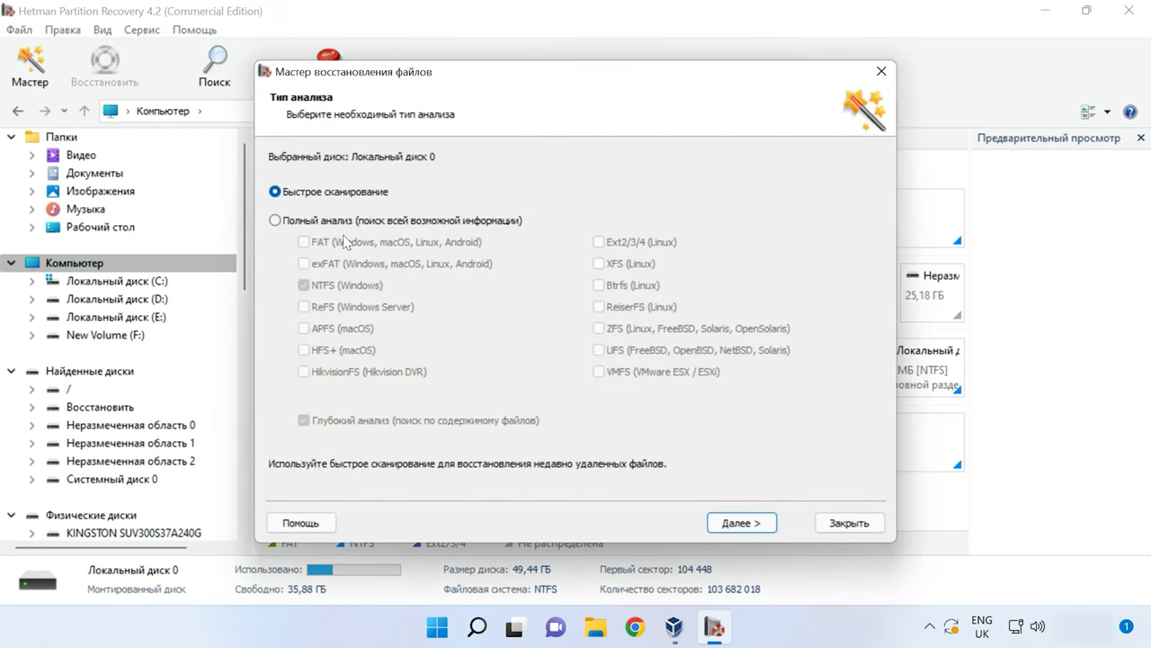
{"action": "left_click", "coordinate": [317, 224]}
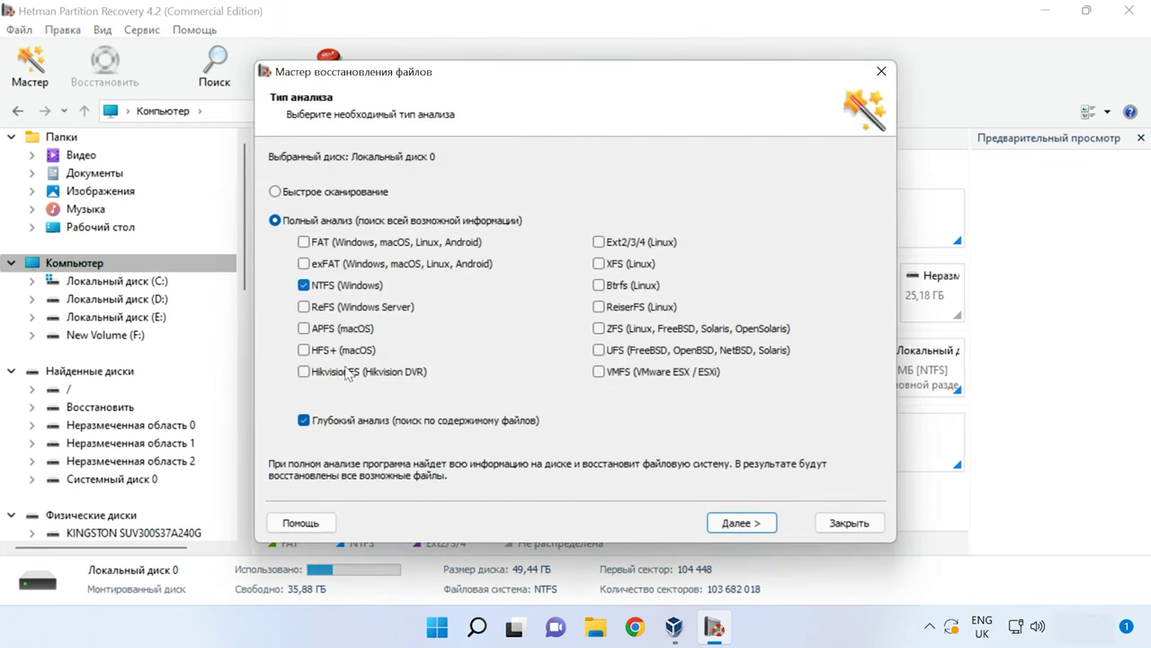
{"action": "left_click", "coordinate": [326, 426]}
{"action": "left_click", "coordinate": [745, 524]}
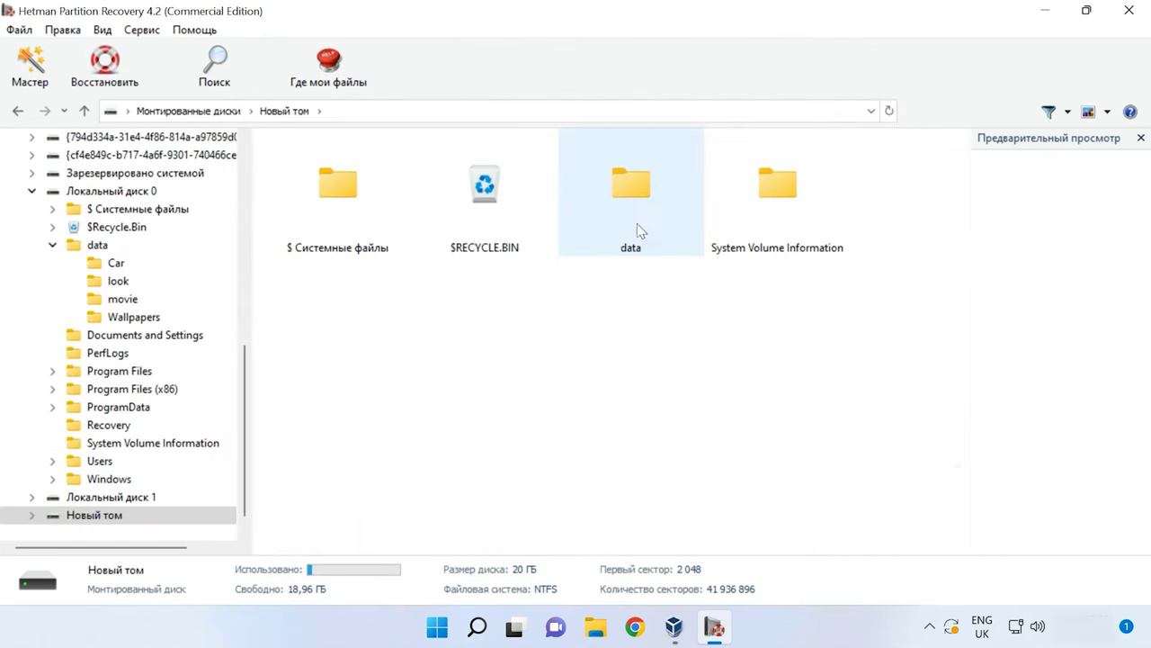
Preview the deleted images 025.jpg and 026.jpg in the data folder of Новый том and examine its Car subfolder
{"action": "double_click", "coordinate": [636, 225]}
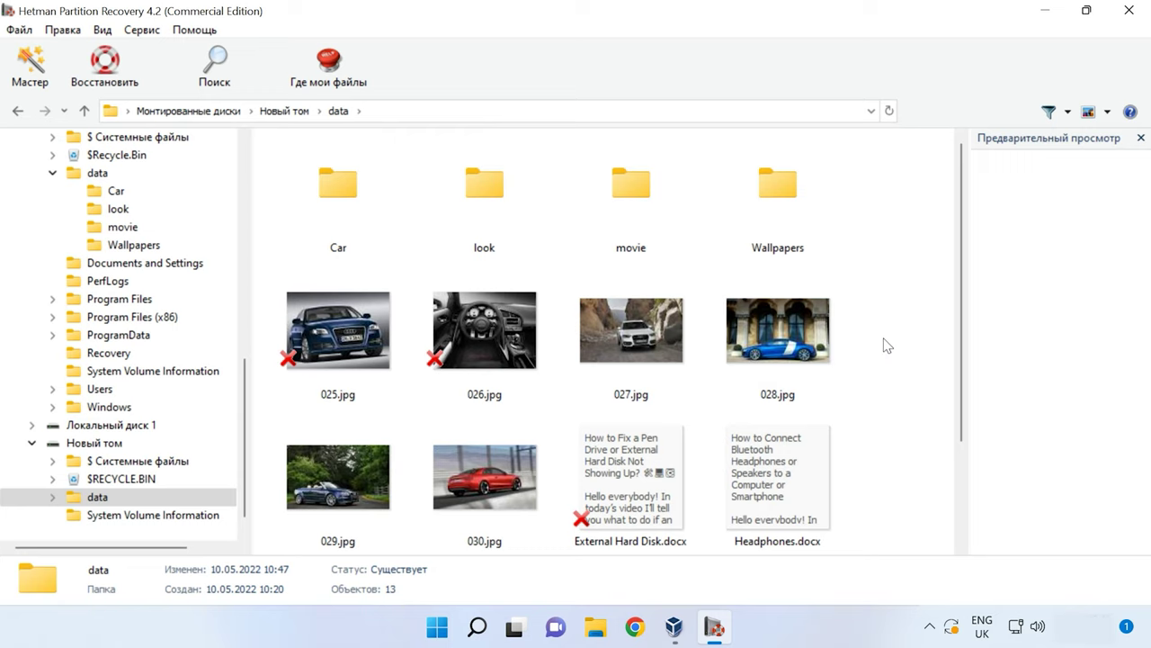
{"action": "scroll", "coordinate": [885, 345], "scroll_direction": "down", "scroll_amount": 3}
{"action": "scroll", "coordinate": [886, 344], "scroll_direction": "up", "scroll_amount": 3}
{"action": "left_click", "coordinate": [372, 331]}
{"action": "left_click", "coordinate": [463, 341]}
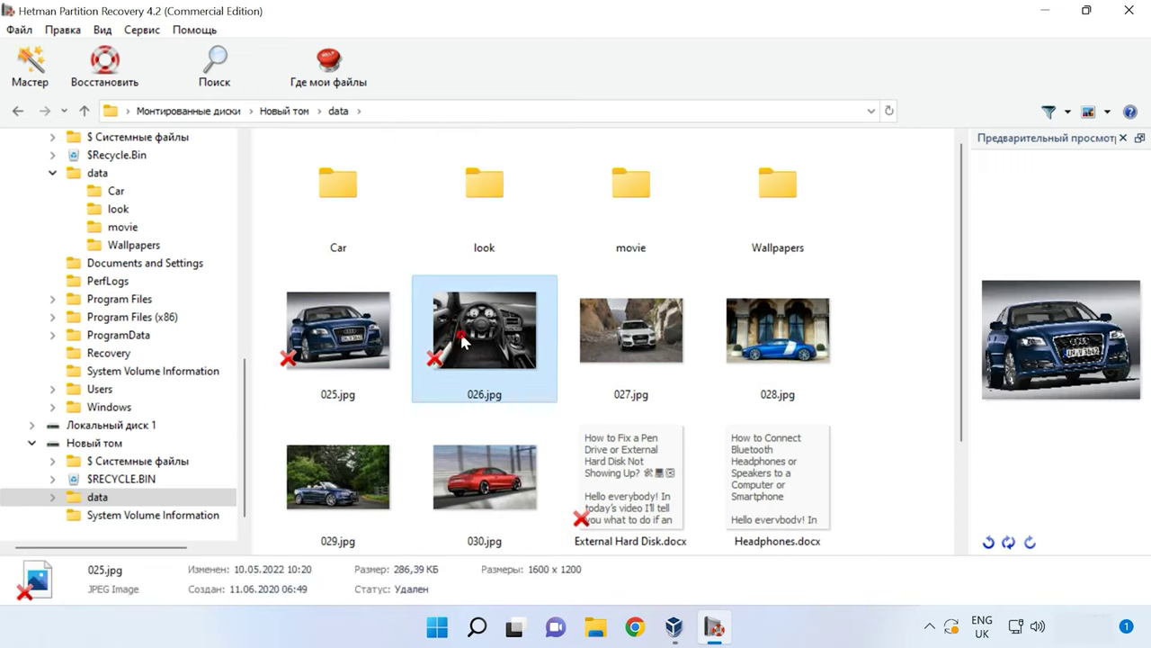
{"action": "double_click", "coordinate": [338, 189]}
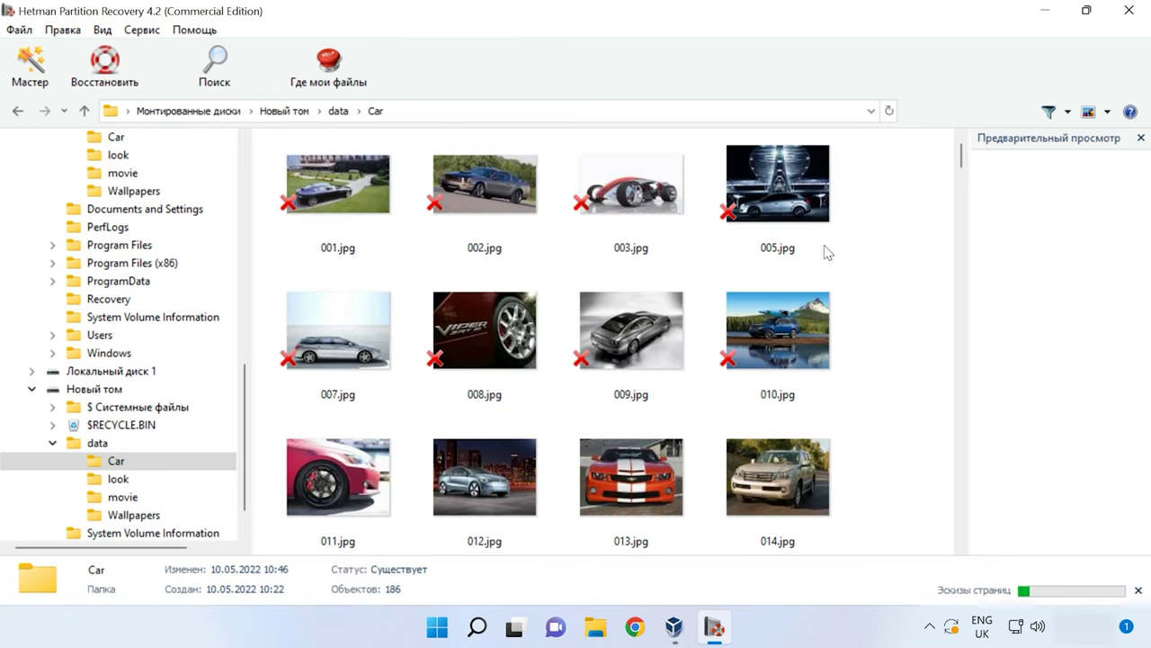
{"action": "left_click", "coordinate": [85, 111]}
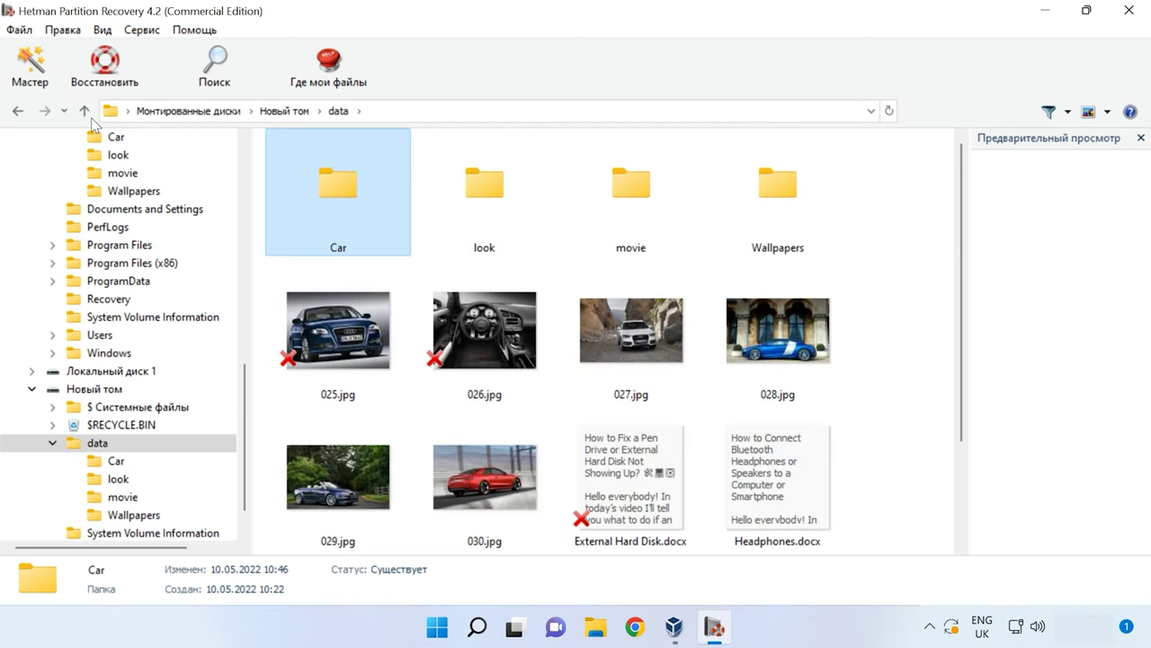
Recover the files from 025.jpg through Headphones.docx in the data folder to the hard disk path F:\2, keeping the folder structure
{"action": "left_click", "coordinate": [897, 334]}
{"action": "left_click_drag", "start_coordinate": [910, 352], "coordinate": [358, 461]}
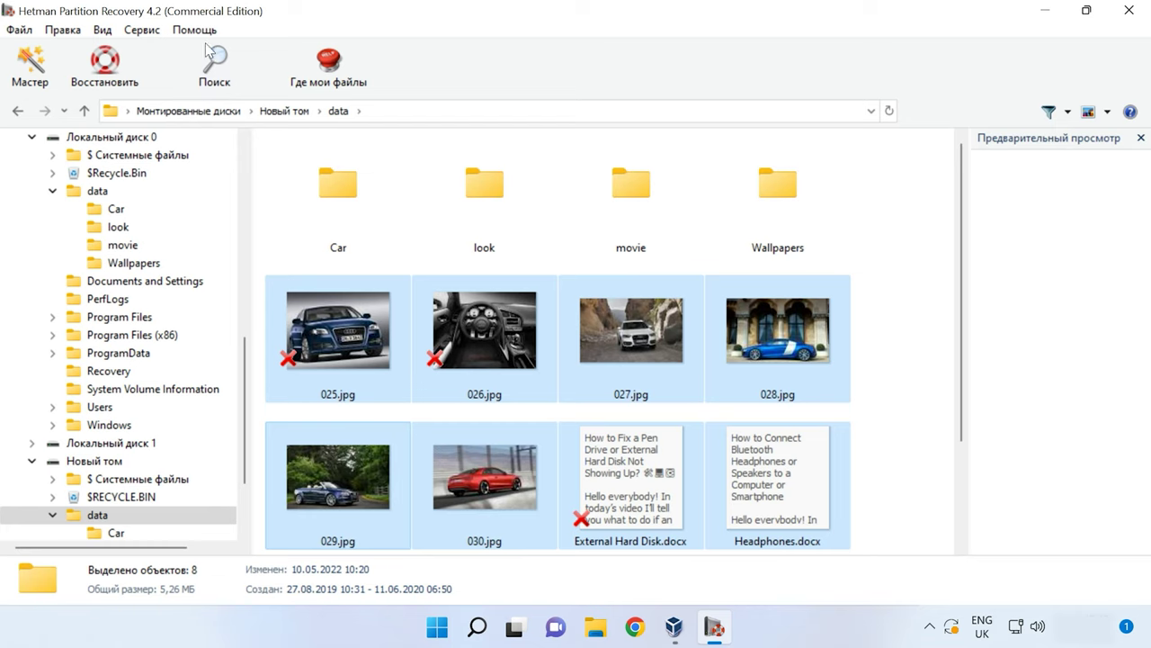
{"action": "left_click", "coordinate": [93, 86]}
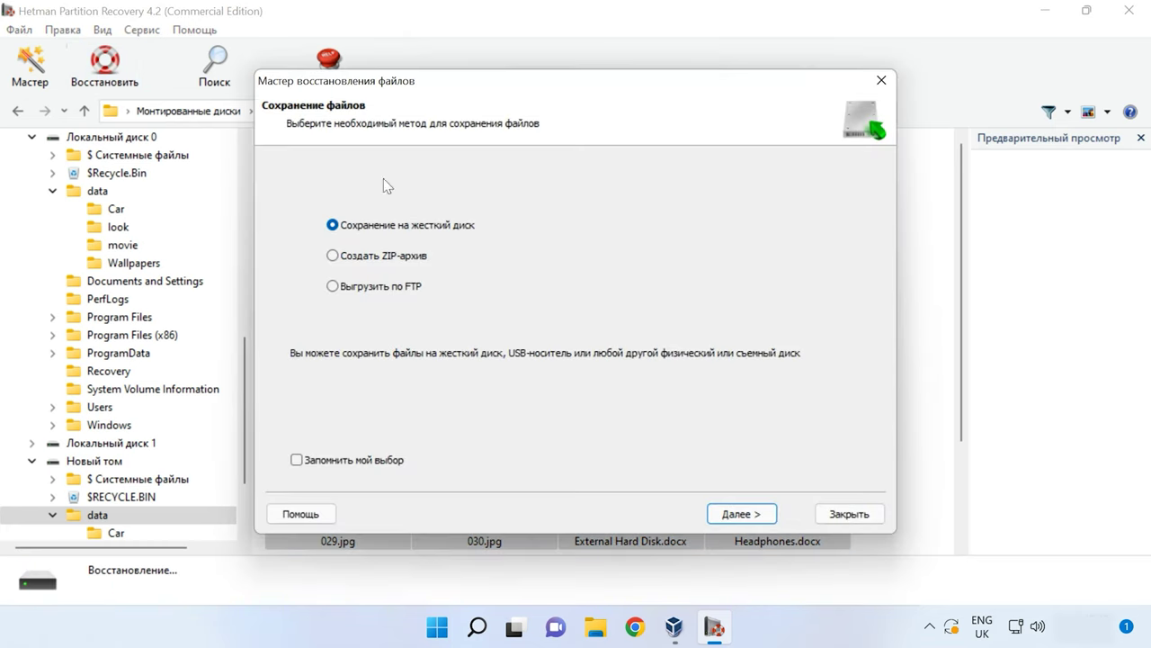
{"action": "left_click", "coordinate": [758, 514]}
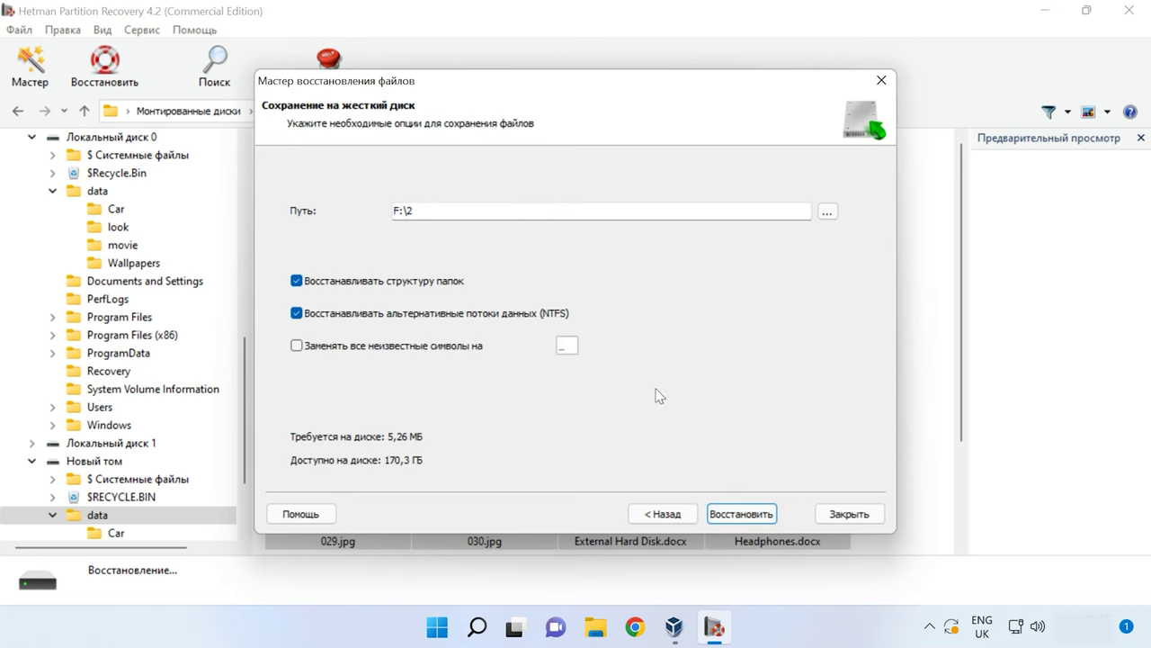
{"action": "left_click", "coordinate": [746, 515]}
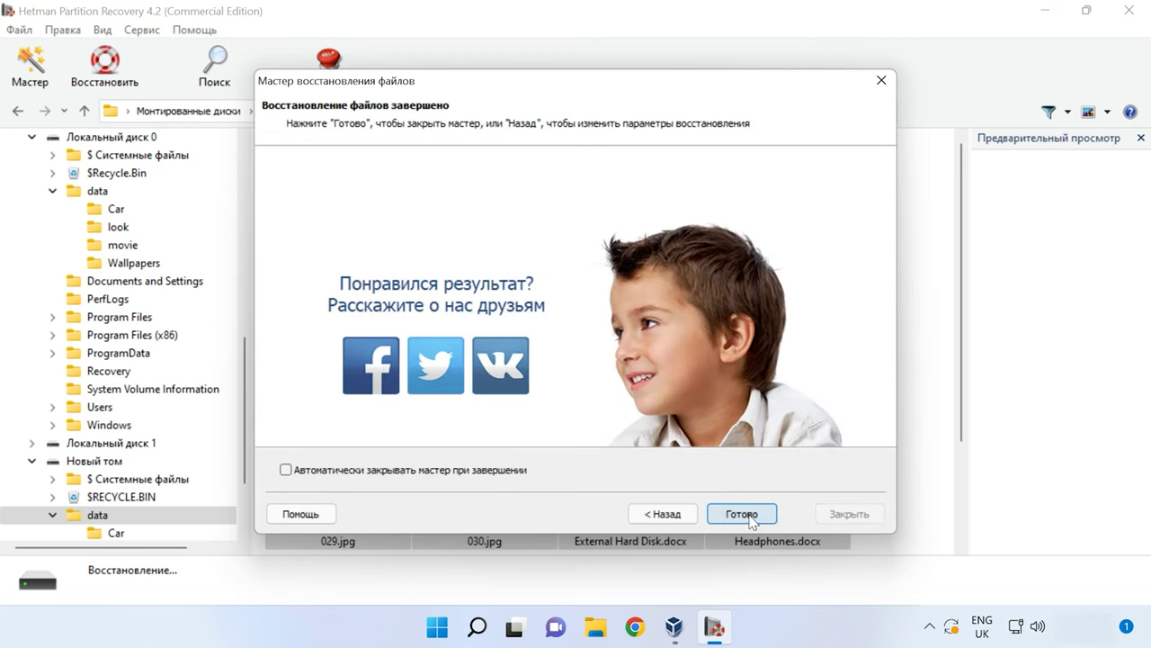
{"action": "left_click", "coordinate": [749, 515]}
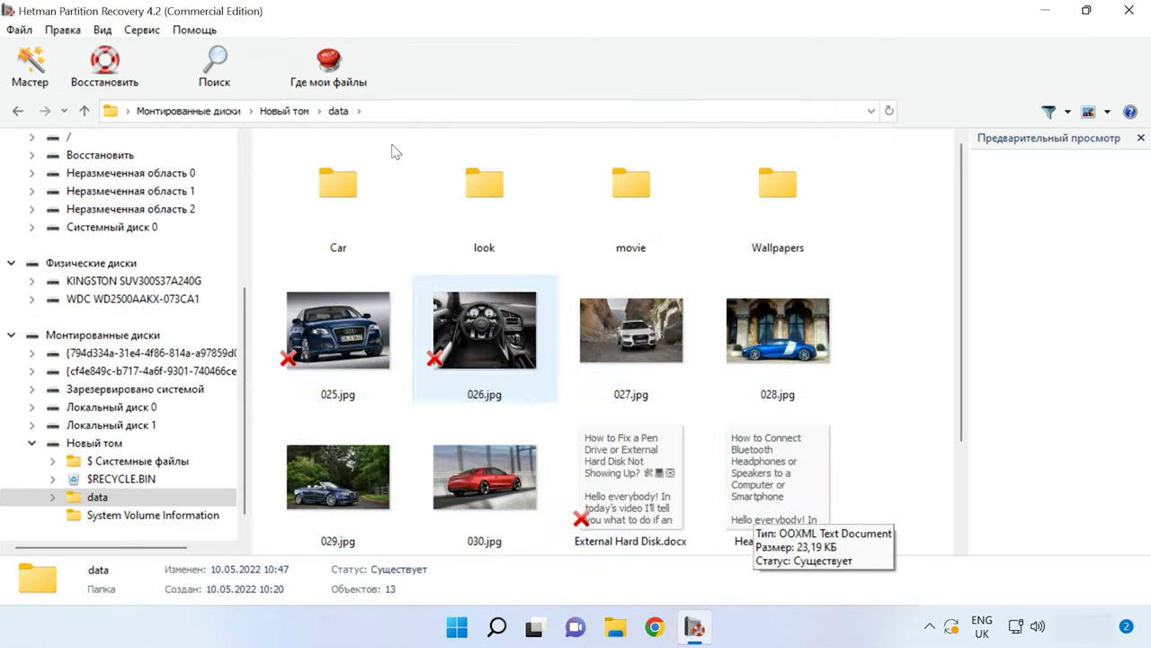
Check the file search options for the data folder and preview the deleted files 026.jpg and External Hard Disk.docx
{"action": "left_click", "coordinate": [213, 87]}
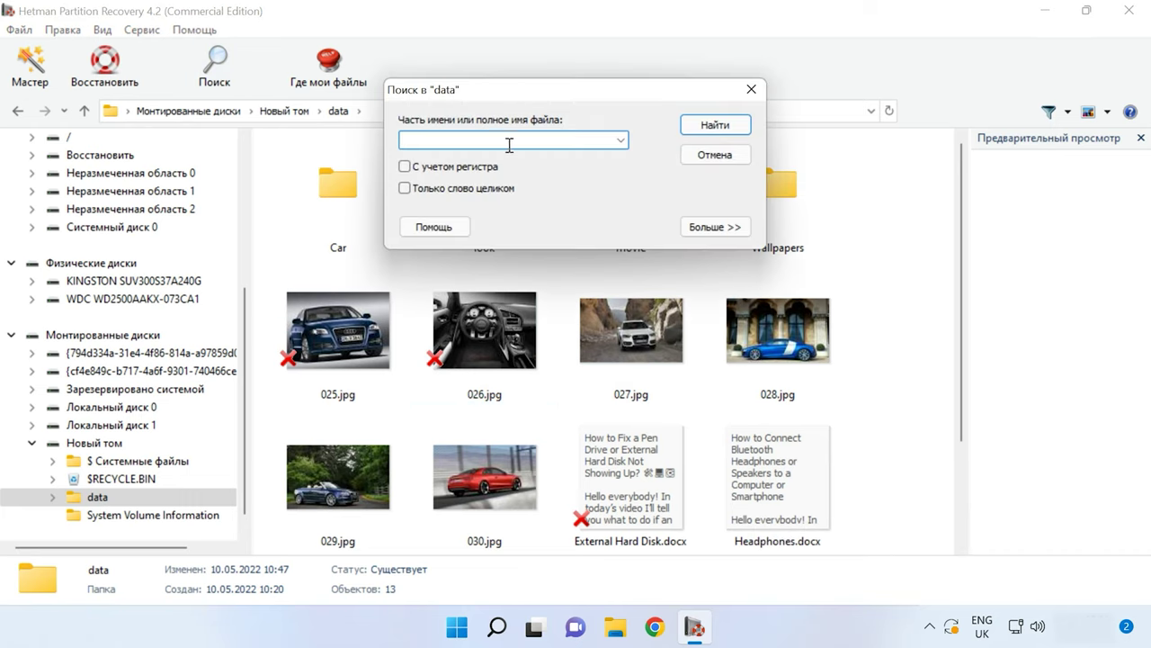
{"action": "left_click", "coordinate": [751, 90]}
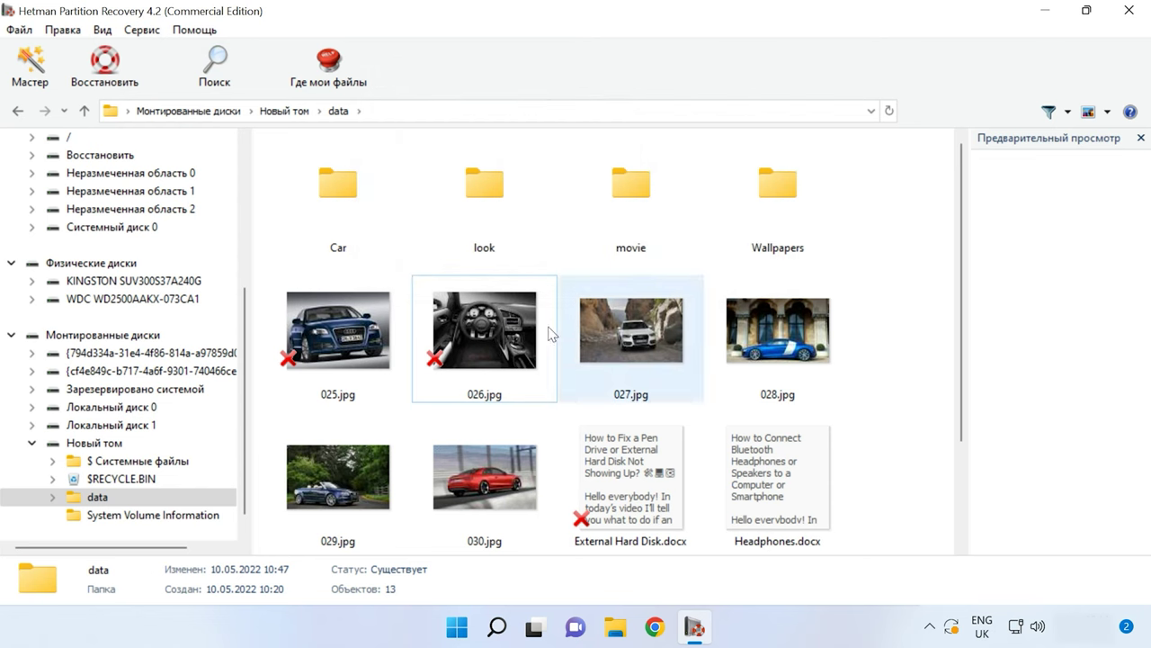
{"action": "left_click", "coordinate": [521, 338]}
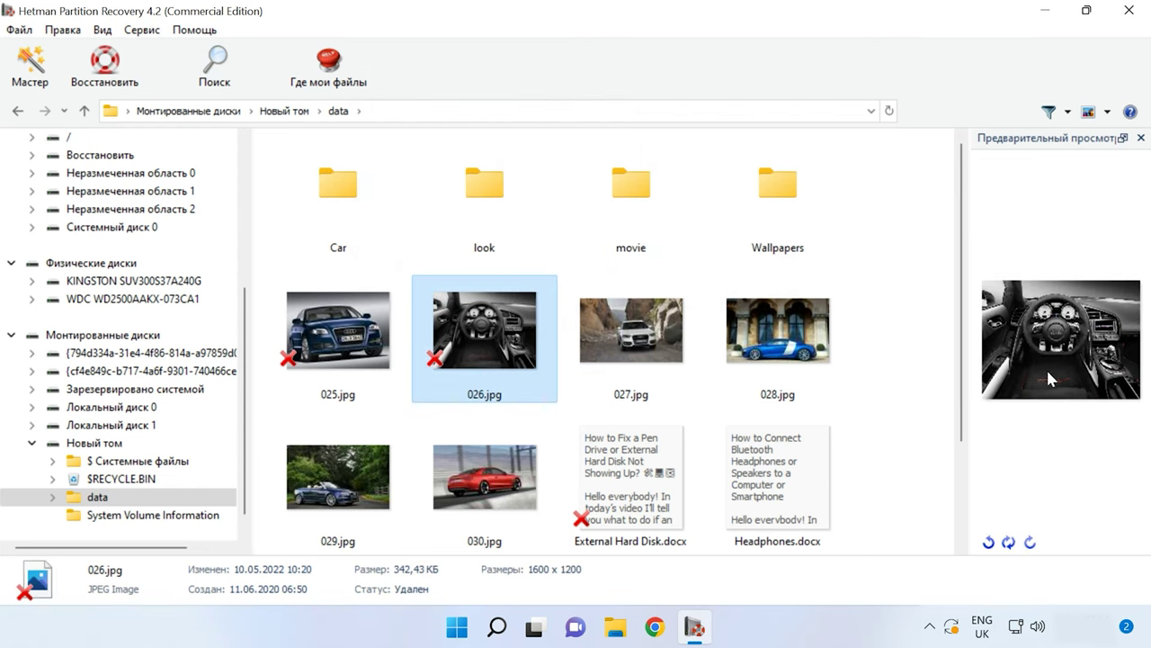
{"action": "left_click", "coordinate": [669, 472]}
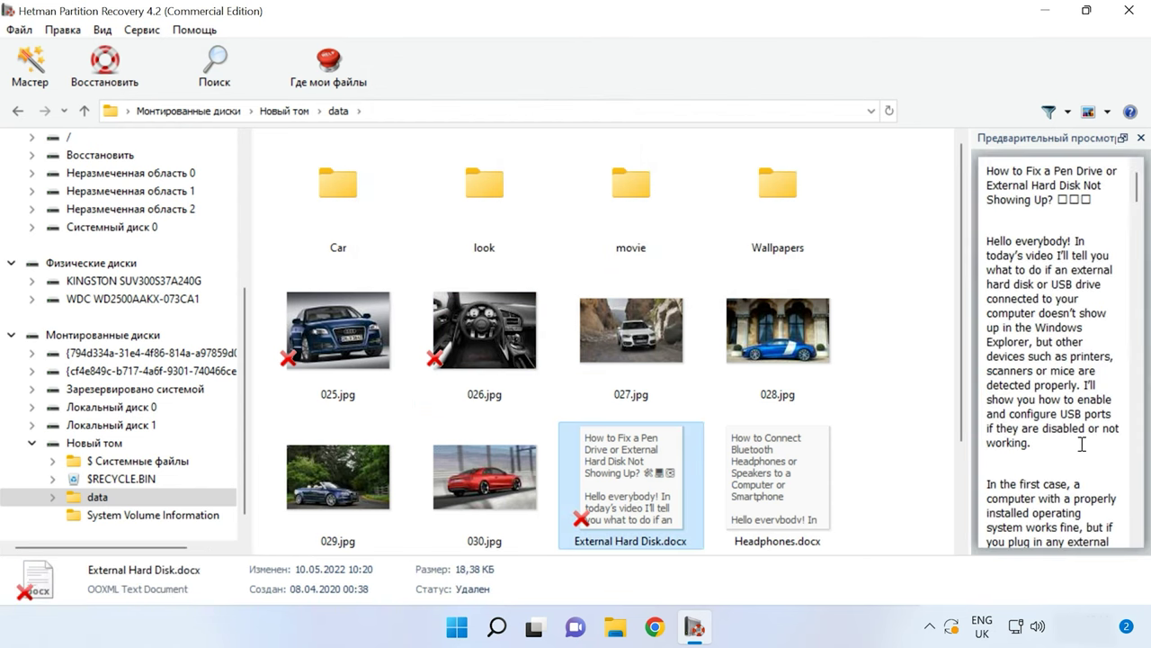